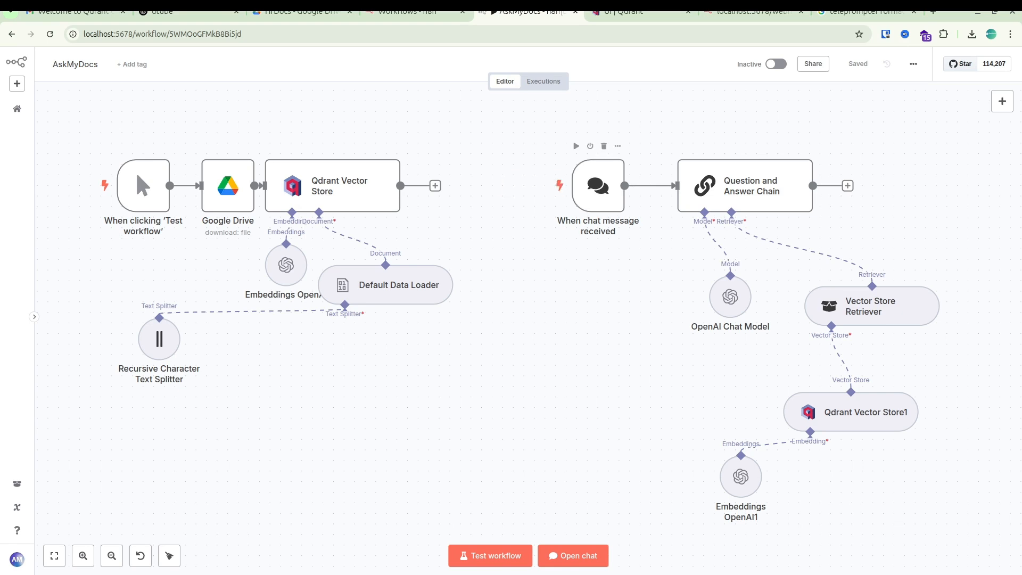
# Switch to the Qdrant dashboard and delete the hrbook collection.
pyautogui.click(633, 12)
pyautogui.click(918, 265)
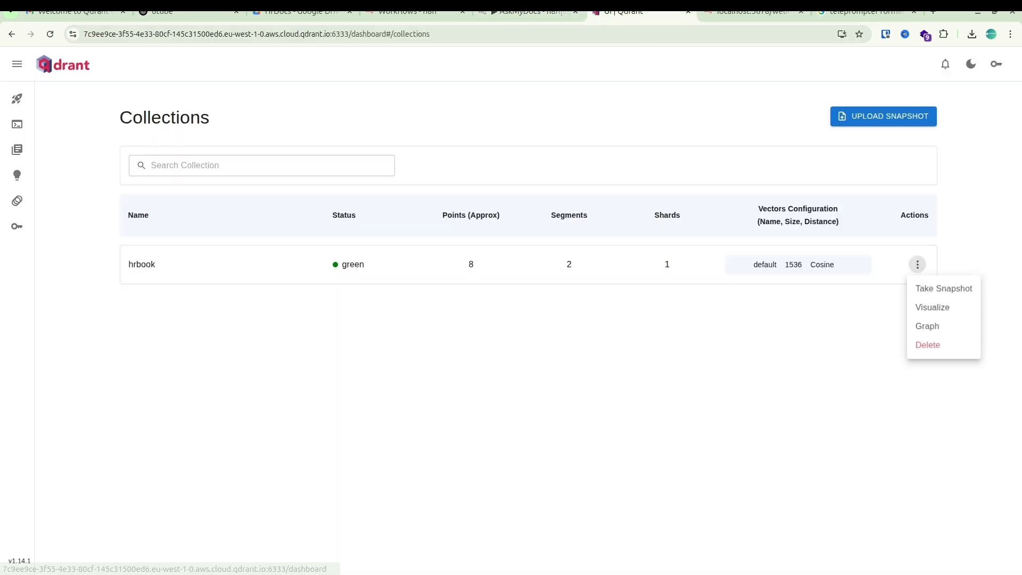
pyautogui.click(927, 346)
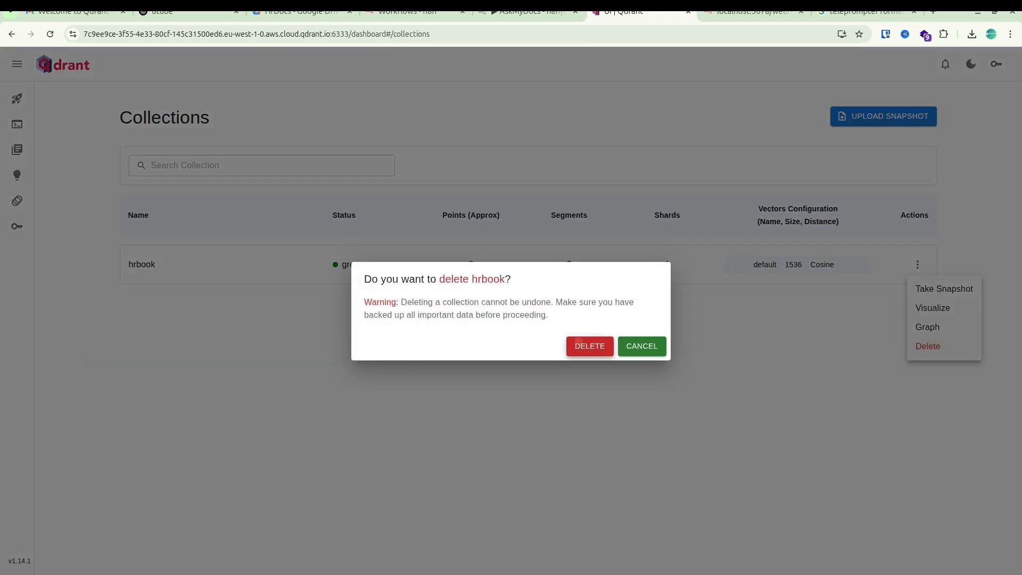
pyautogui.click(590, 346)
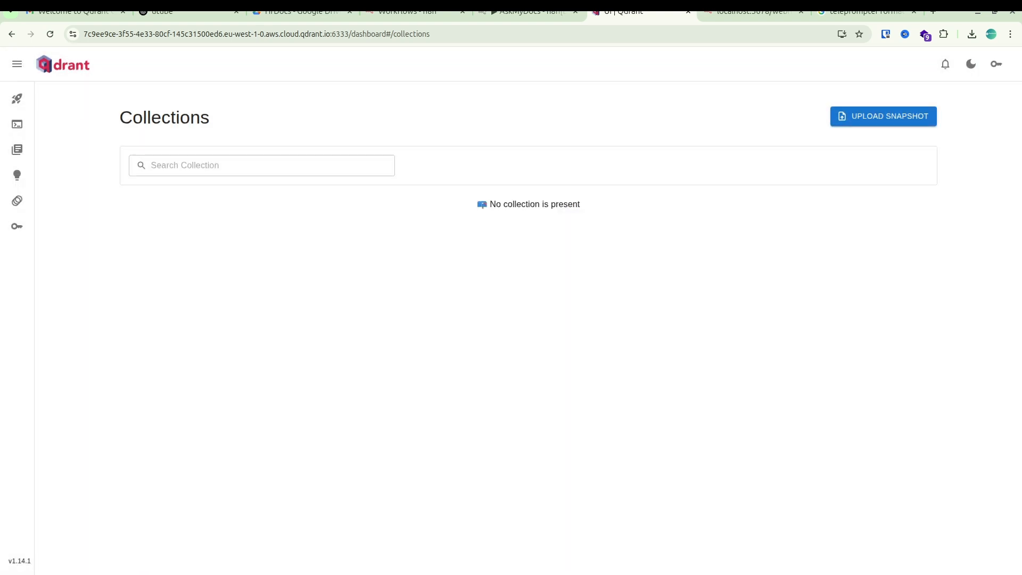
# Switch back to n8n, mark out the document-loading nodes and run the AskMyDocs workflow in test mode.
pyautogui.click(529, 13)
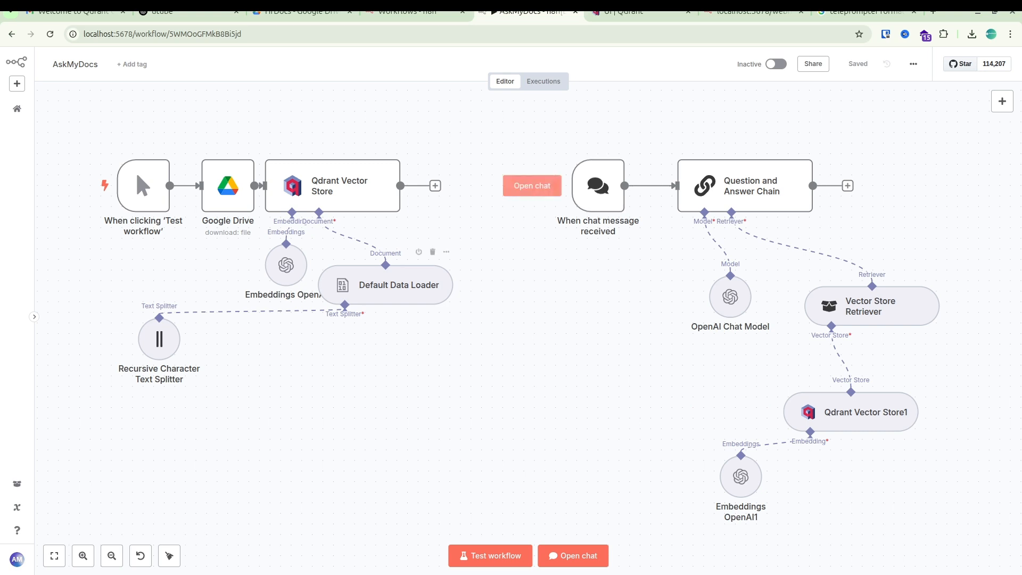
pyautogui.moveTo(422, 406); pyautogui.dragTo(93, 122)
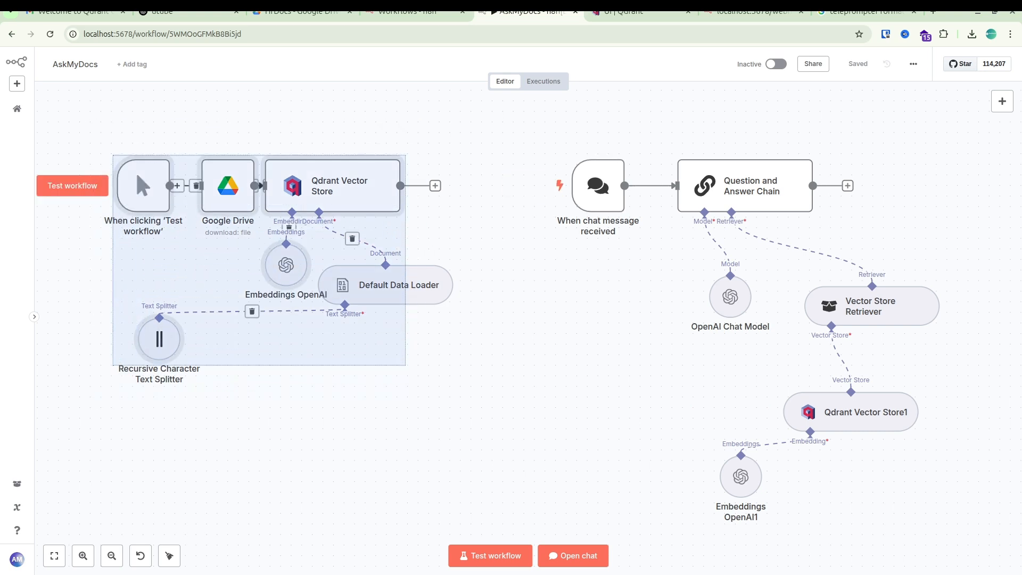
pyautogui.click(489, 555)
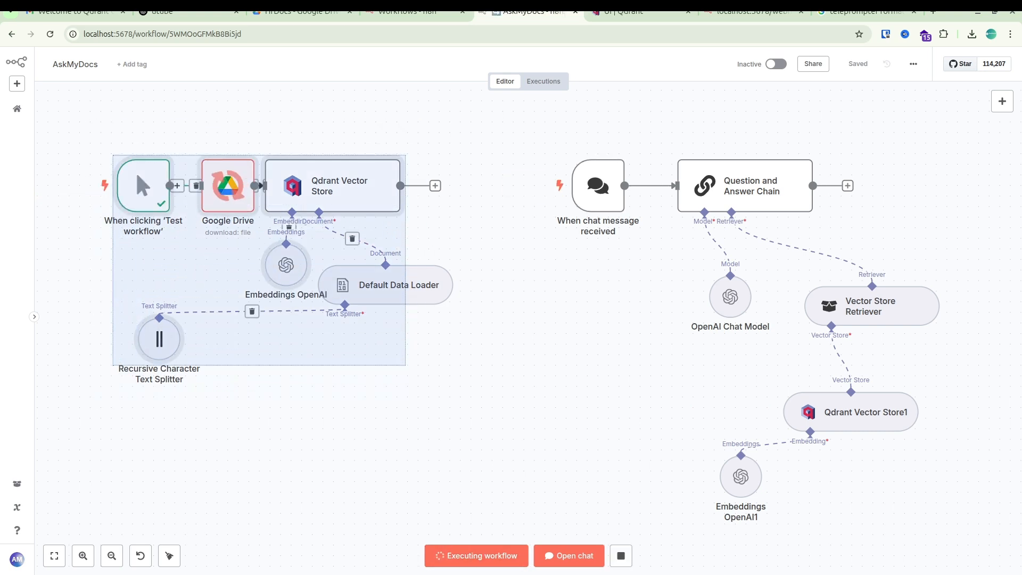
# Close the open file in Google Drive and preview hrPOAi.txt from the HrDocs folder.
pyautogui.click(302, 13)
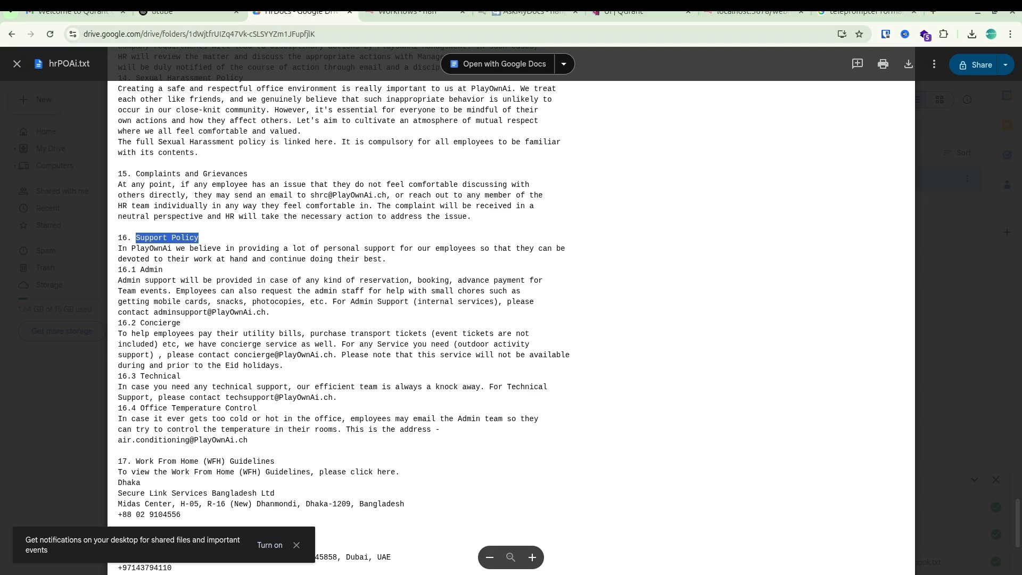
pyautogui.click(17, 64)
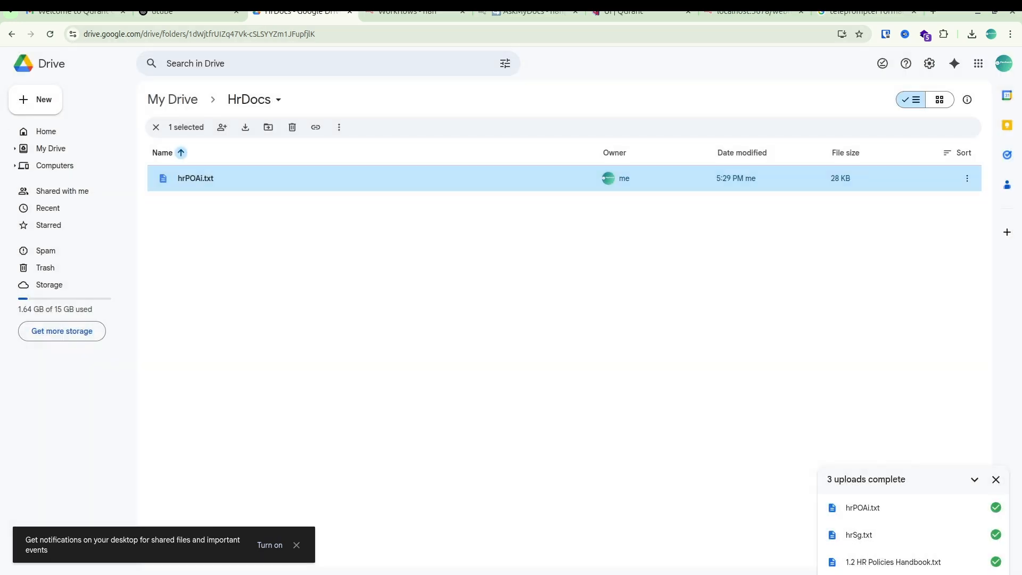
pyautogui.moveTo(191, 180)
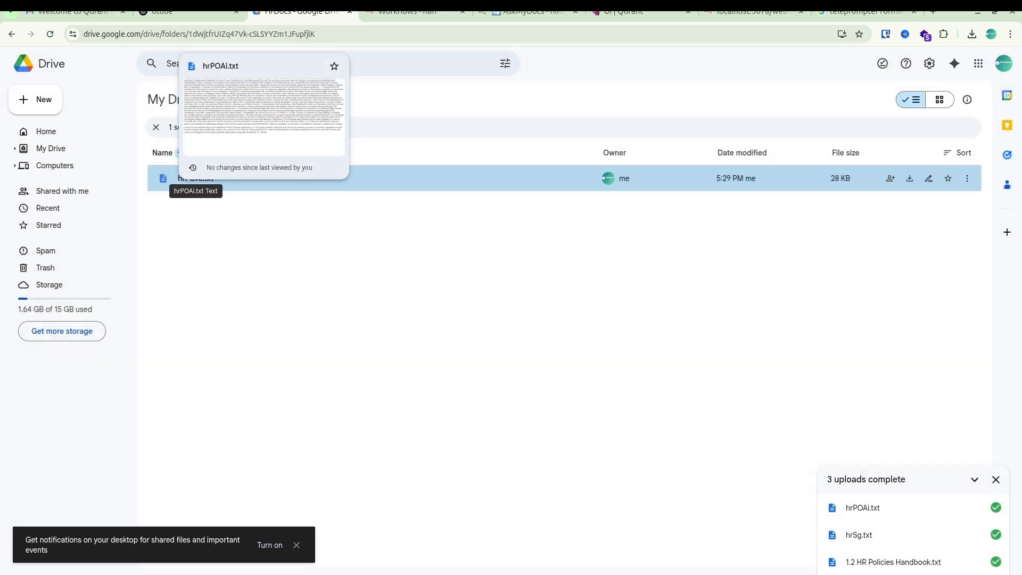
pyautogui.rightClick(185, 182)
pyautogui.moveTo(266, 195)
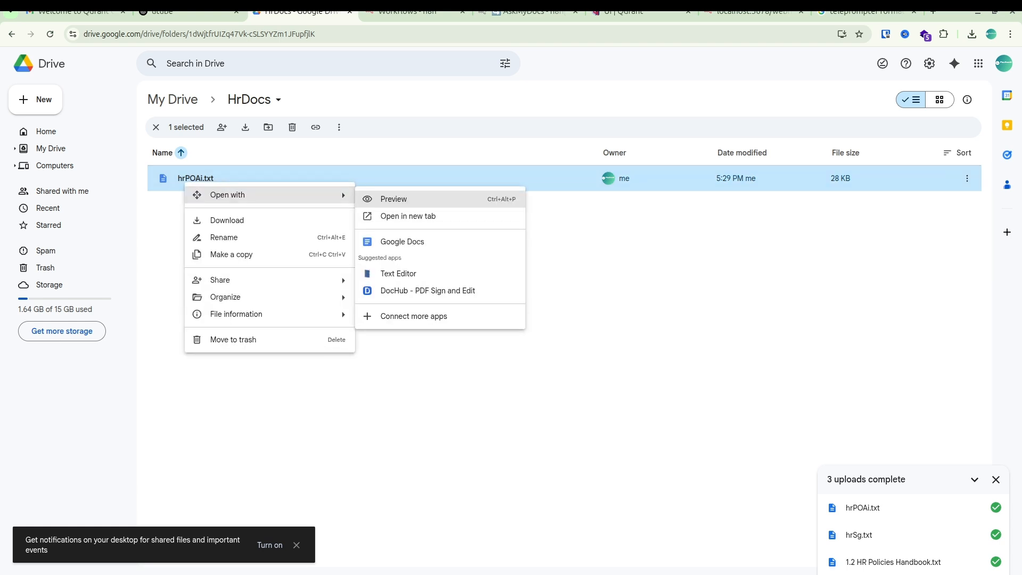
pyautogui.click(381, 199)
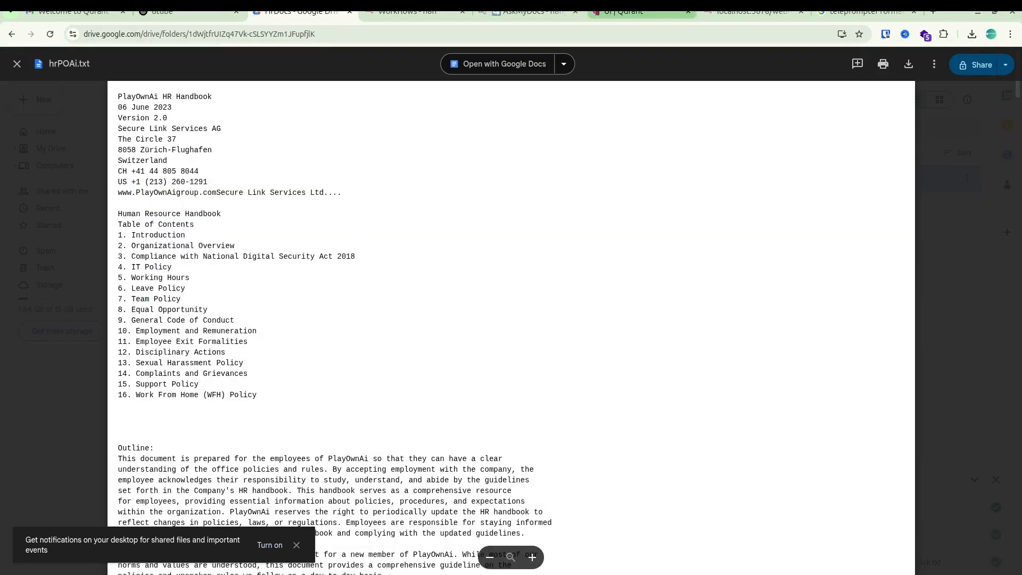
# Check the workflow run in n8n, then reload the Qdrant collections list and examine hrbook's points, segments and shards.
pyautogui.click(527, 11)
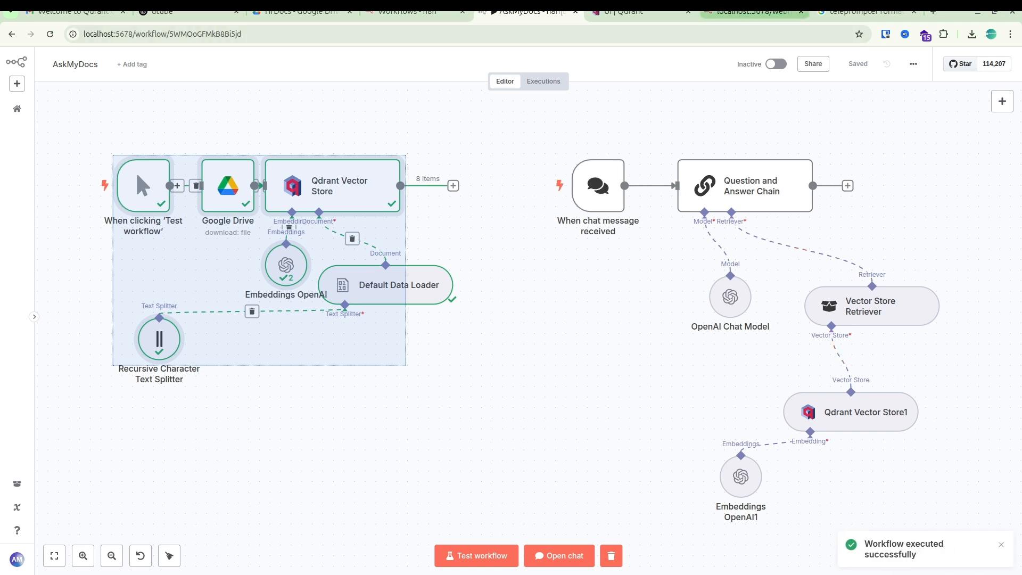
pyautogui.click(639, 11)
pyautogui.rightClick(616, 273)
pyautogui.click(655, 320)
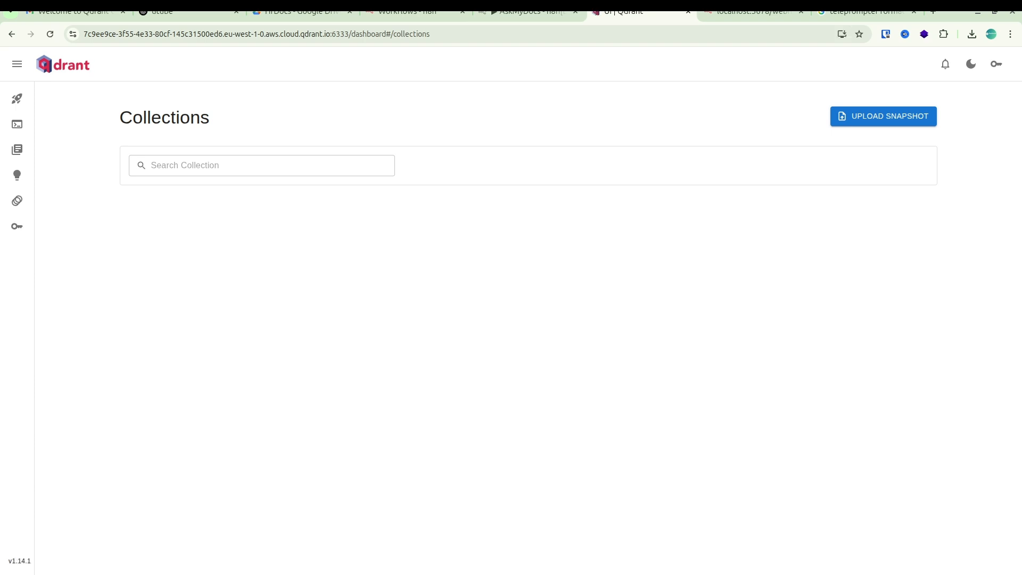
pyautogui.moveTo(467, 264); pyautogui.dragTo(675, 265)
# Open the workflow's chat in n8n and pick out the section 4.5 heading "General conduct" in hrPOAi.txt in Google Drive.
pyautogui.click(528, 13)
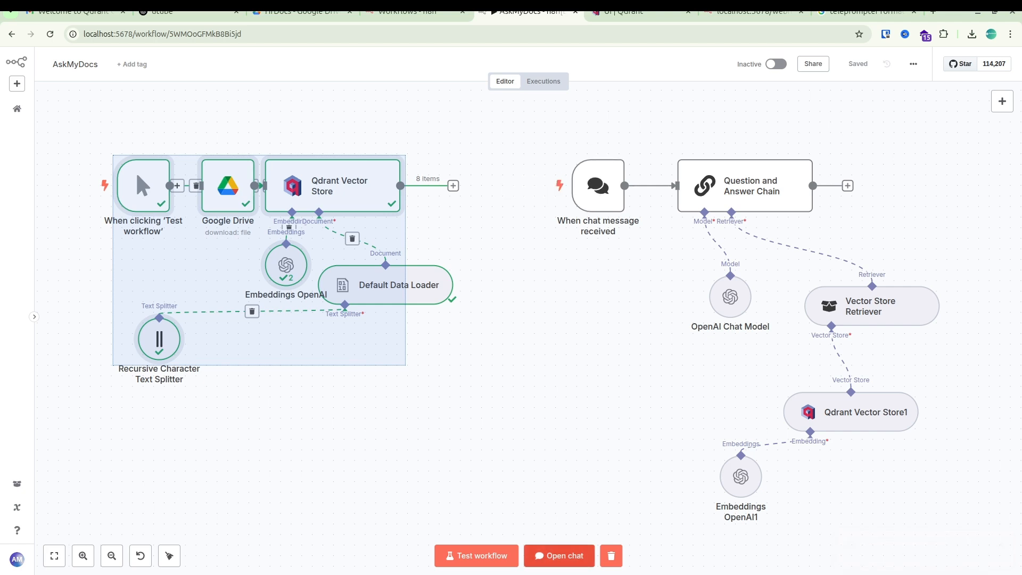
pyautogui.click(558, 555)
pyautogui.click(302, 13)
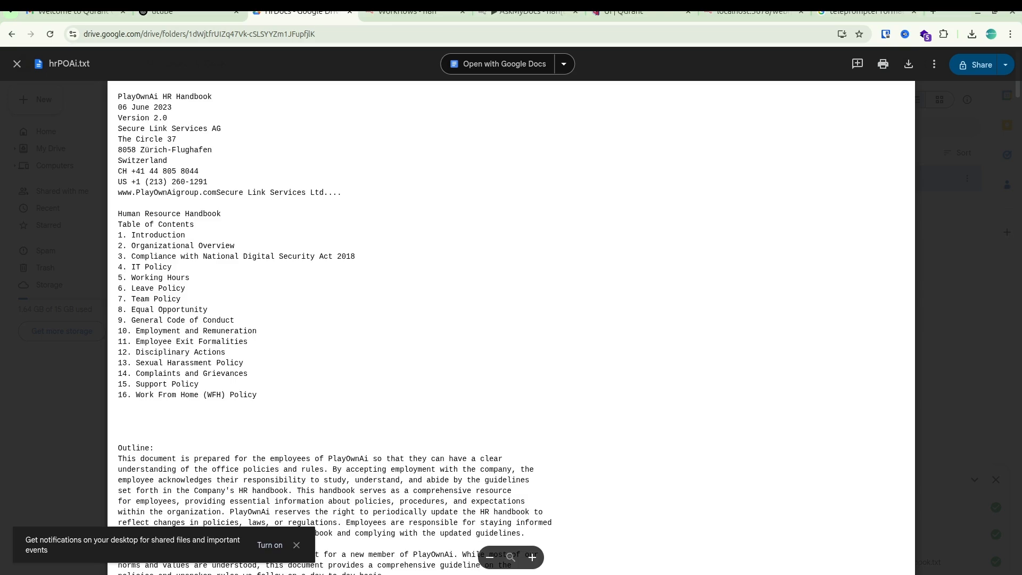
pyautogui.scroll(-11, 511, 320)
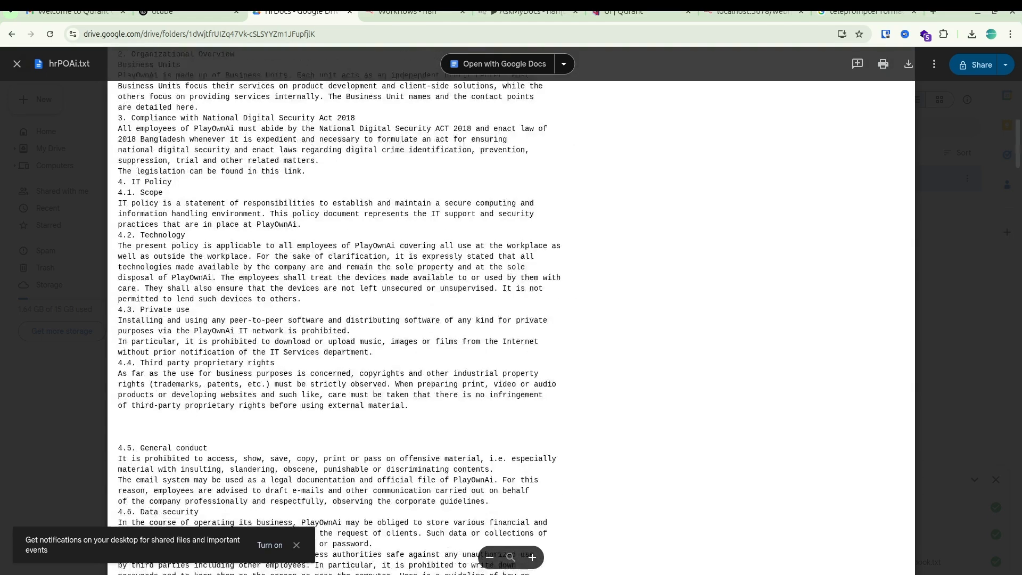
pyautogui.scroll(-3, 511, 319)
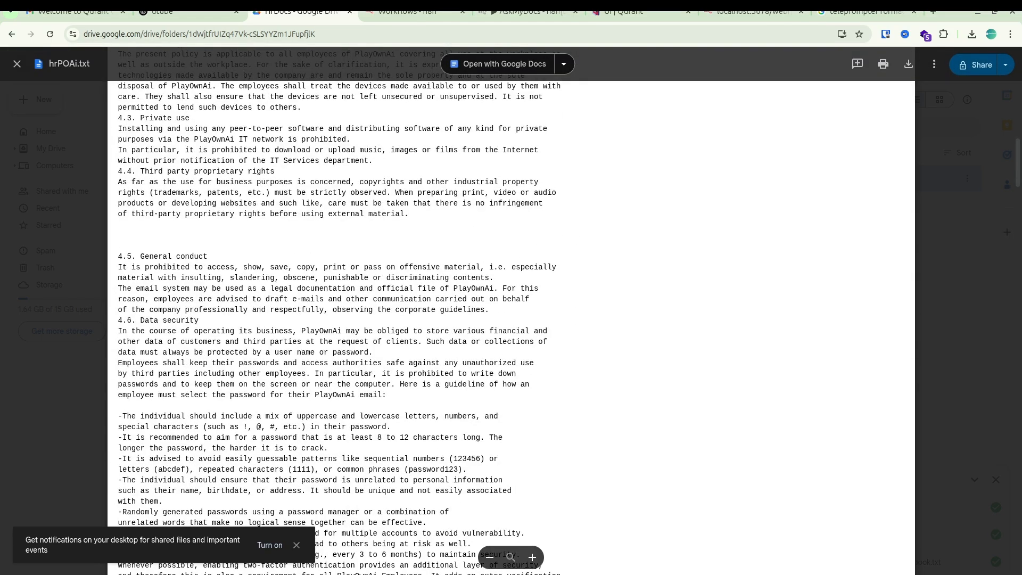
pyautogui.moveTo(141, 256); pyautogui.dragTo(207, 256)
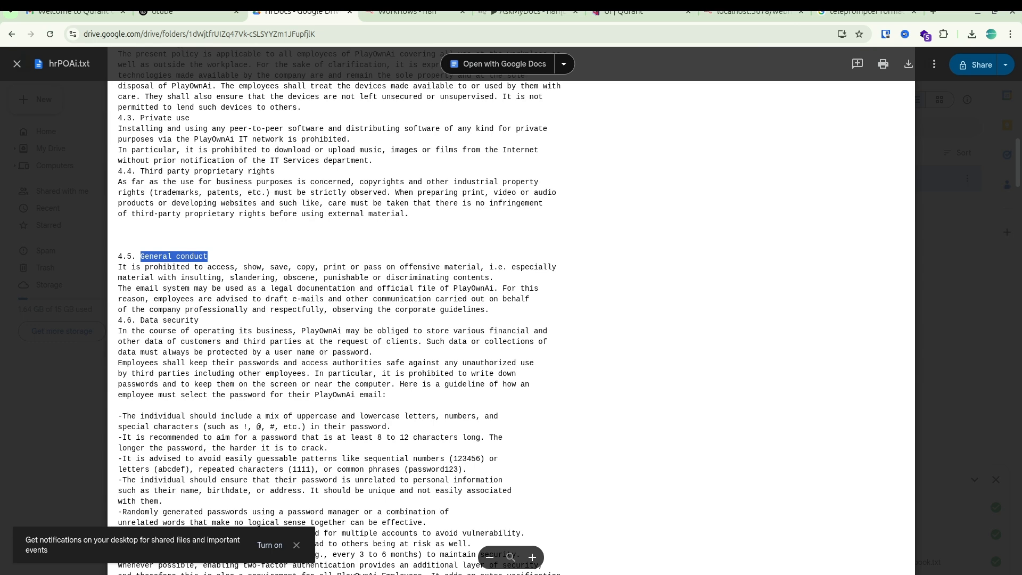
# Switch back to n8n and ask the workflow chat "what is General conduct?".
pyautogui.click(529, 12)
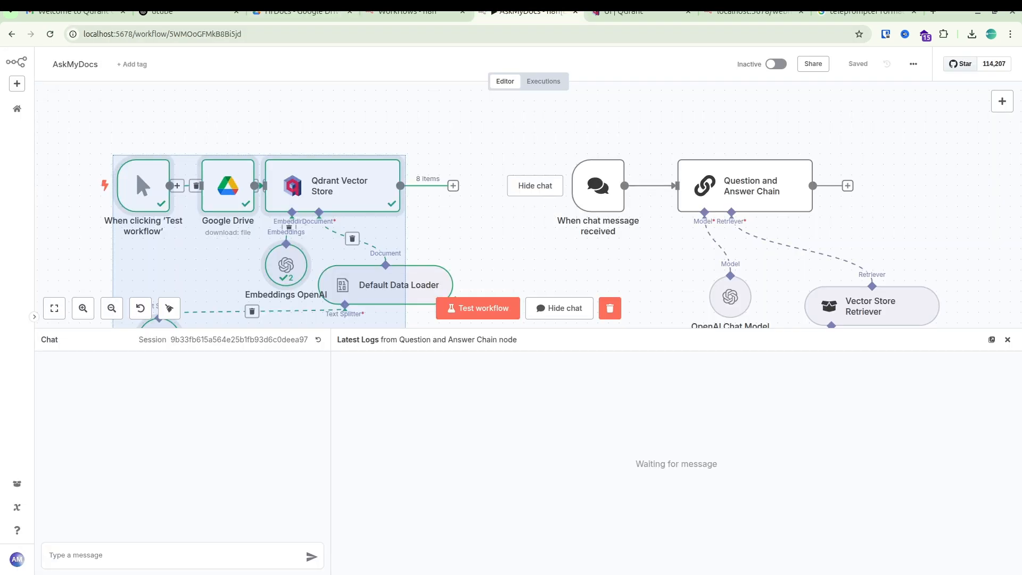
pyautogui.click(170, 555)
pyautogui.write('w')
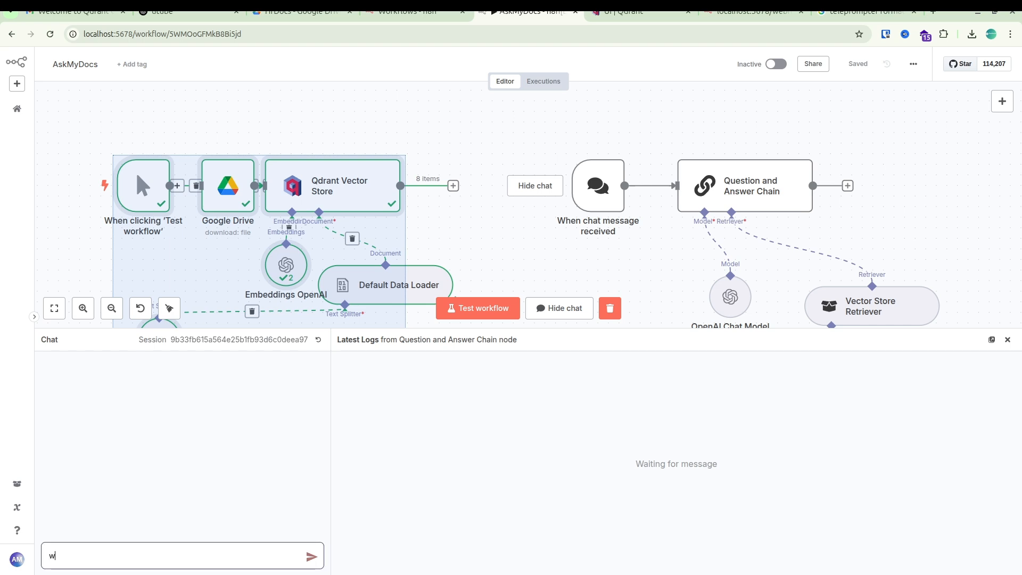
pyautogui.write('hat is General conduct?')
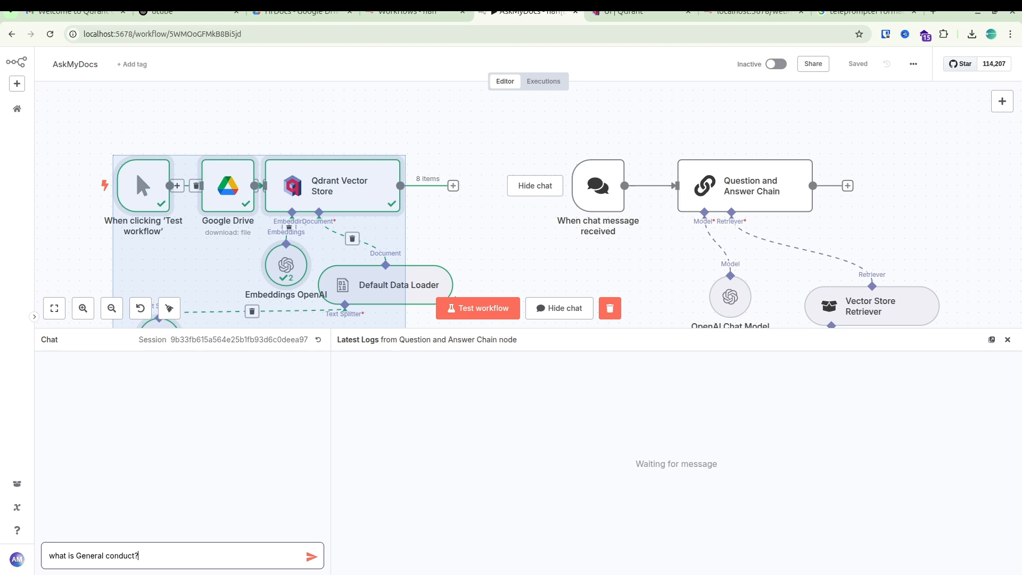
pyautogui.press('Return')
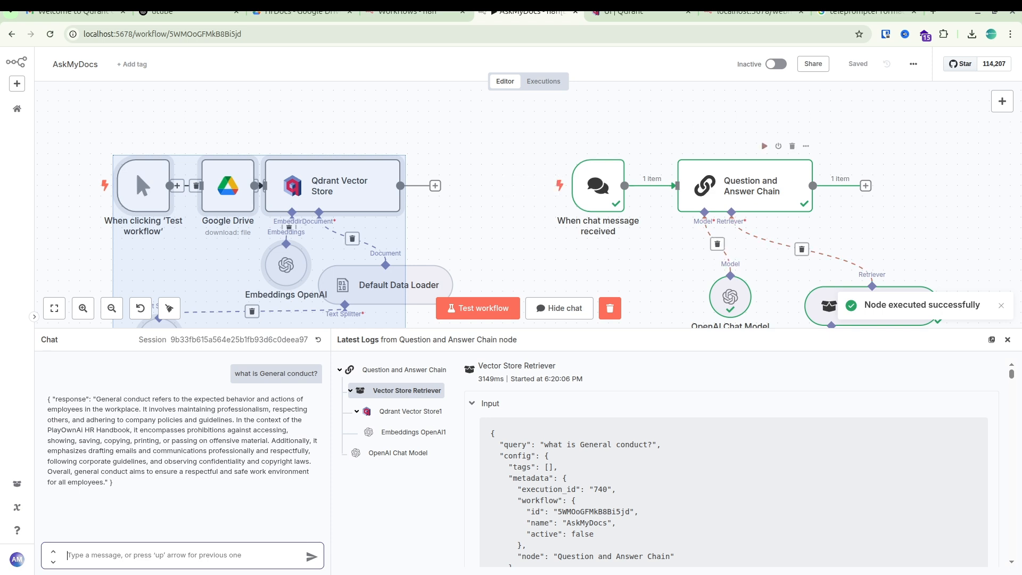
# Return to the Qdrant dashboard and delete the hrbook collection again.
pyautogui.click(753, 12)
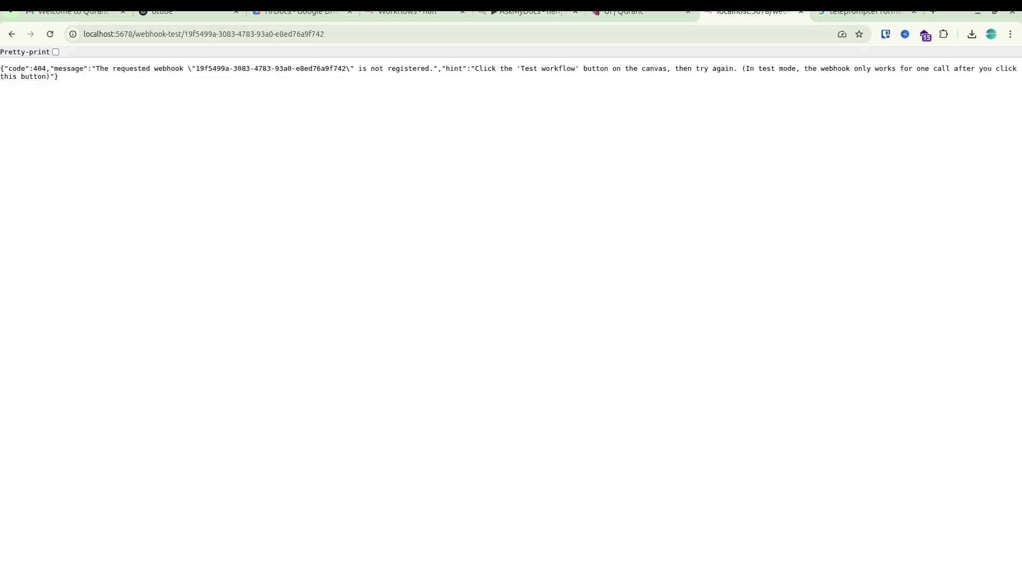
pyautogui.click(639, 12)
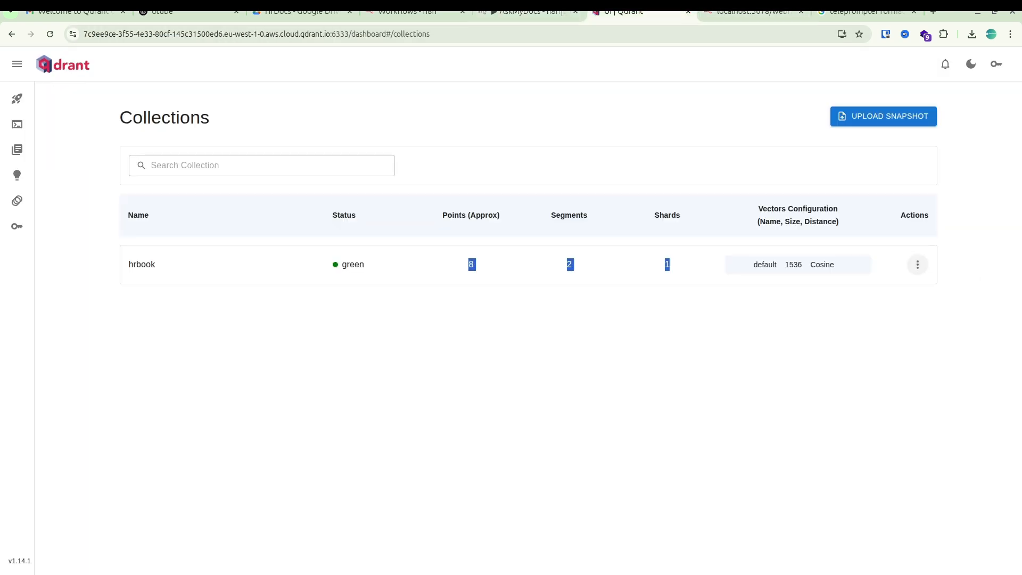
pyautogui.click(917, 265)
pyautogui.click(928, 346)
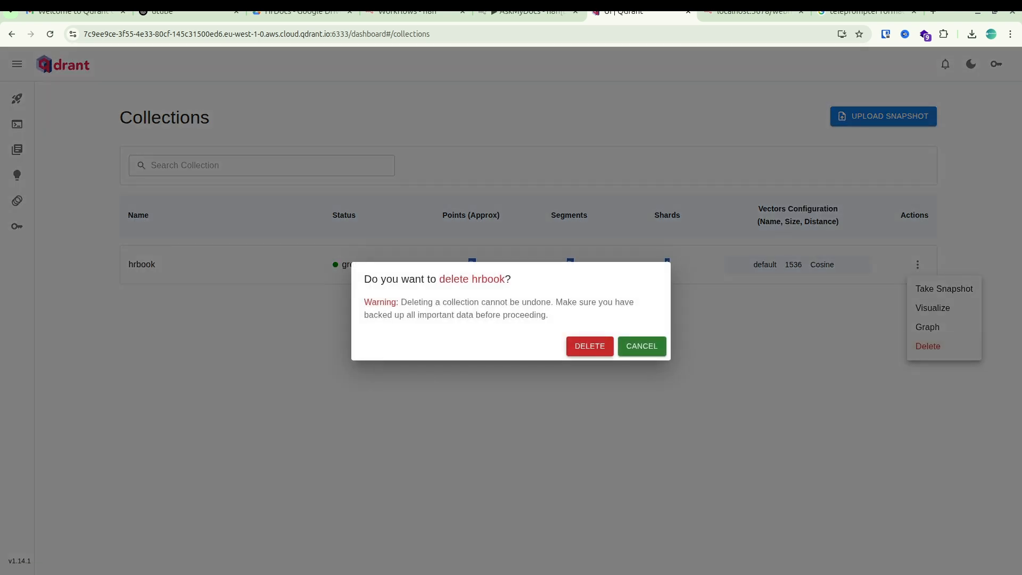
pyautogui.click(590, 346)
# Resend the question "what is General conduct?" in the n8n chat and highlight the new response.
pyautogui.click(529, 12)
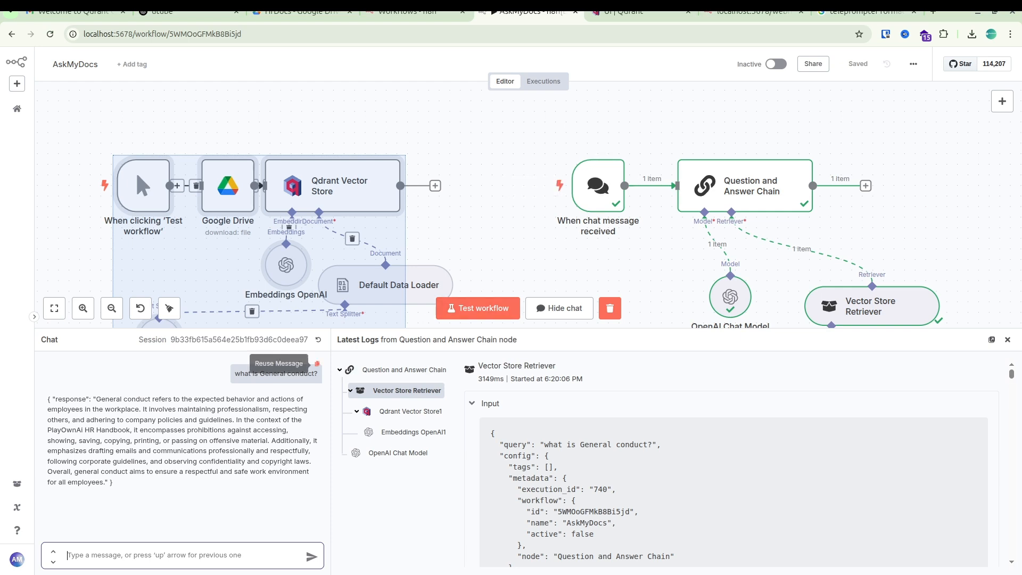
pyautogui.click(317, 364)
pyautogui.press('Return')
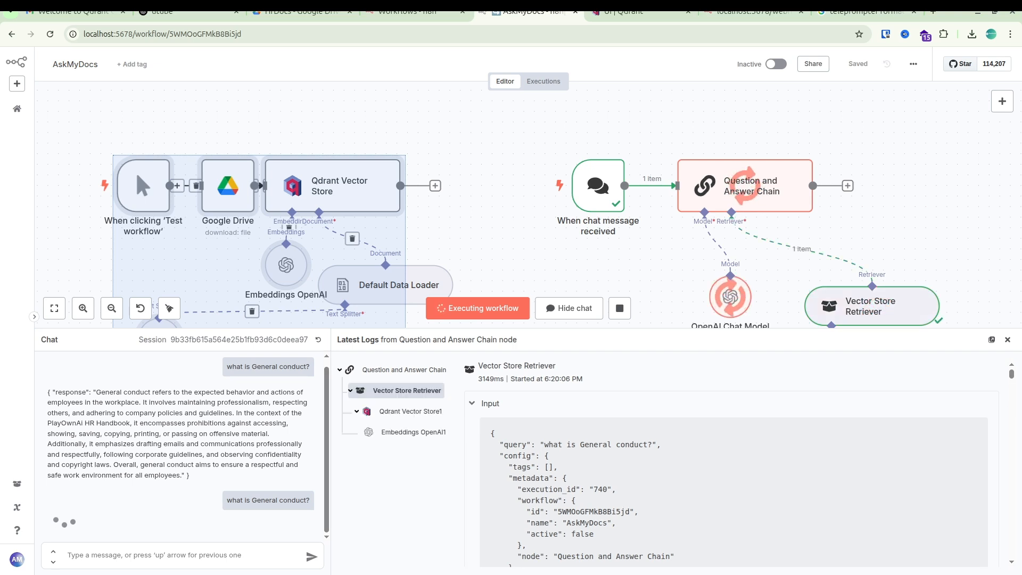
pyautogui.moveTo(48, 524); pyautogui.dragTo(145, 523)
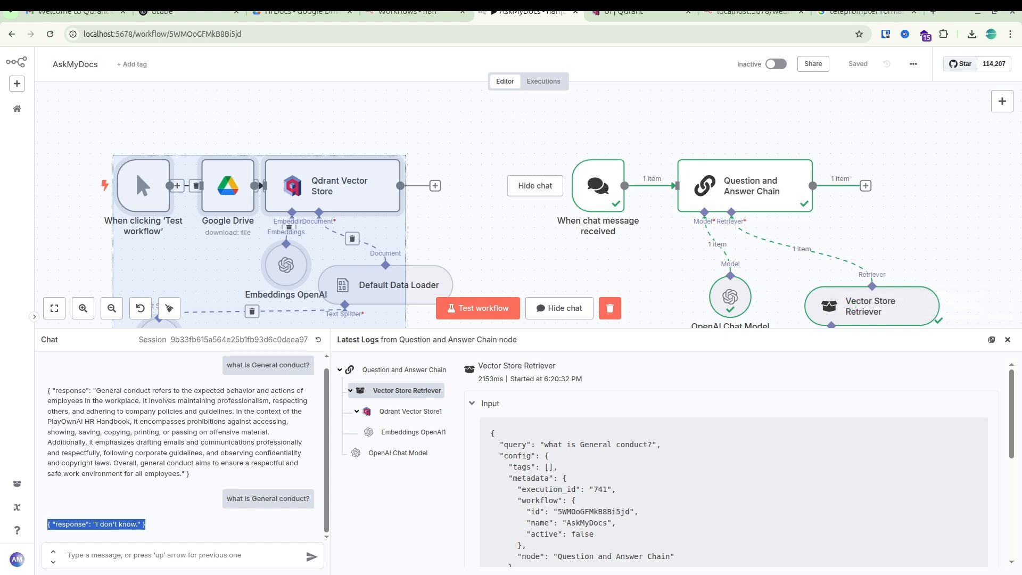
# Close the chat, select all the document-loading nodes and run the test workflow to reload the handbook into Qdrant.
pyautogui.click(1007, 340)
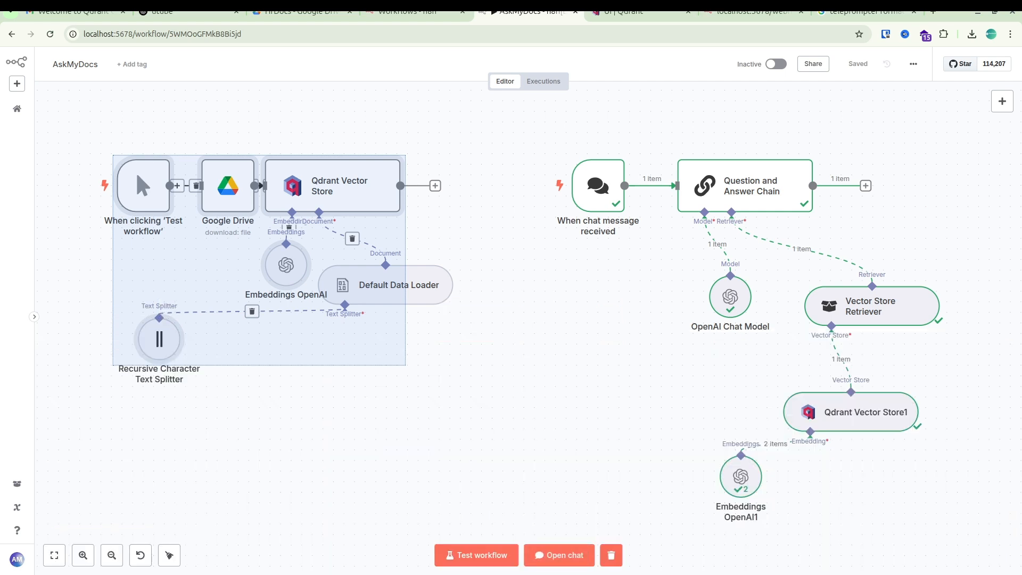
pyautogui.click(480, 416)
pyautogui.moveTo(480, 416); pyautogui.dragTo(64, 144)
pyautogui.click(476, 555)
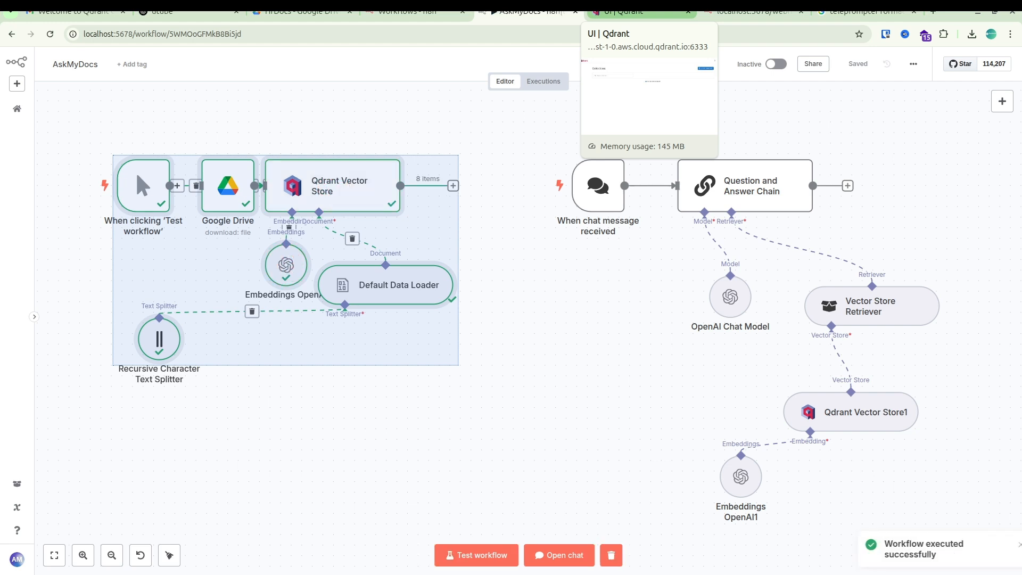
# Reload the Qdrant collections list to check for the hrbook collection.
pyautogui.click(639, 11)
pyautogui.rightClick(594, 272)
pyautogui.click(635, 318)
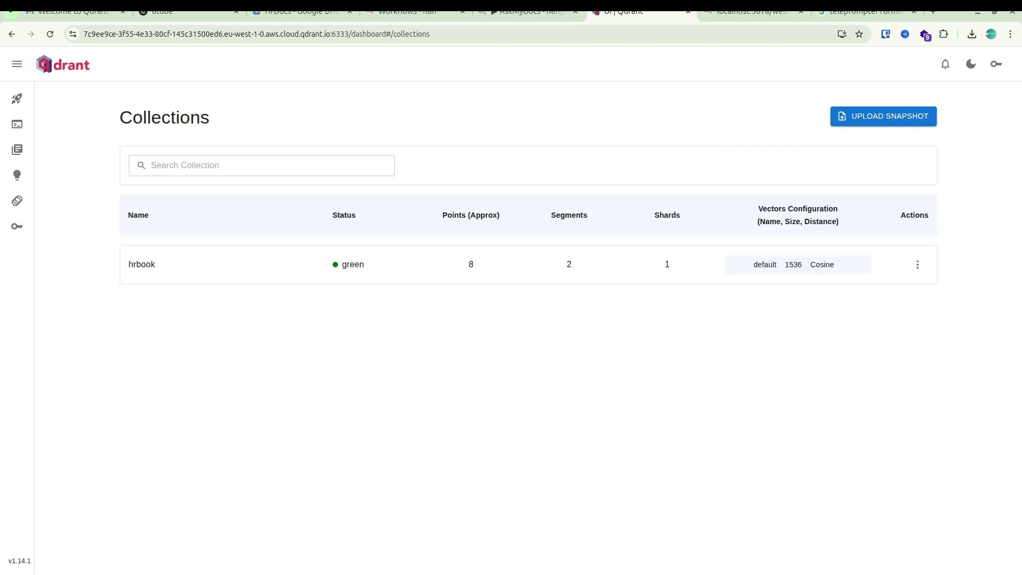
# Reuse the message "what is General conduct?" in the n8n chat and send it to the reloaded knowledge base.
pyautogui.click(527, 10)
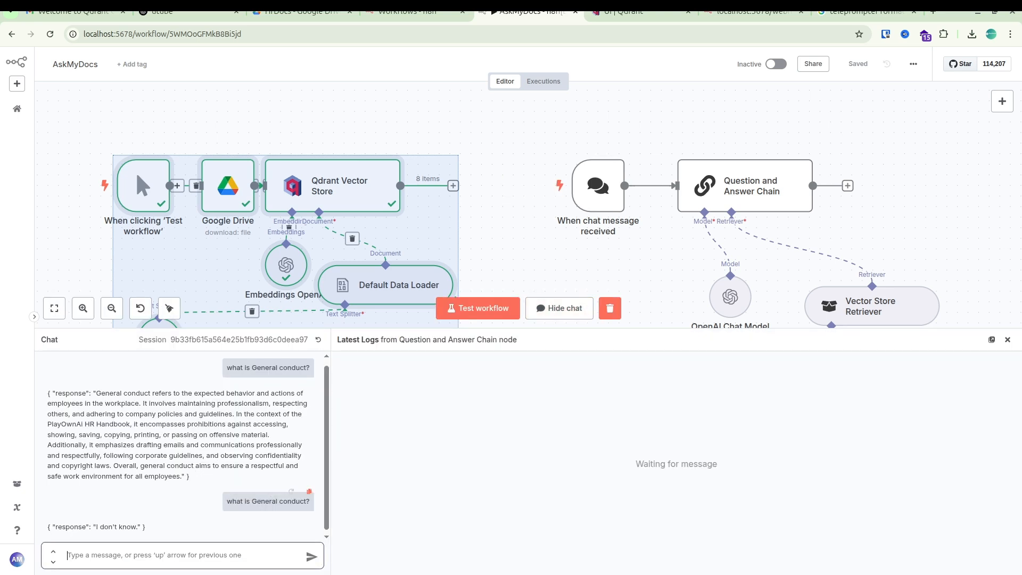
pyautogui.click(309, 491)
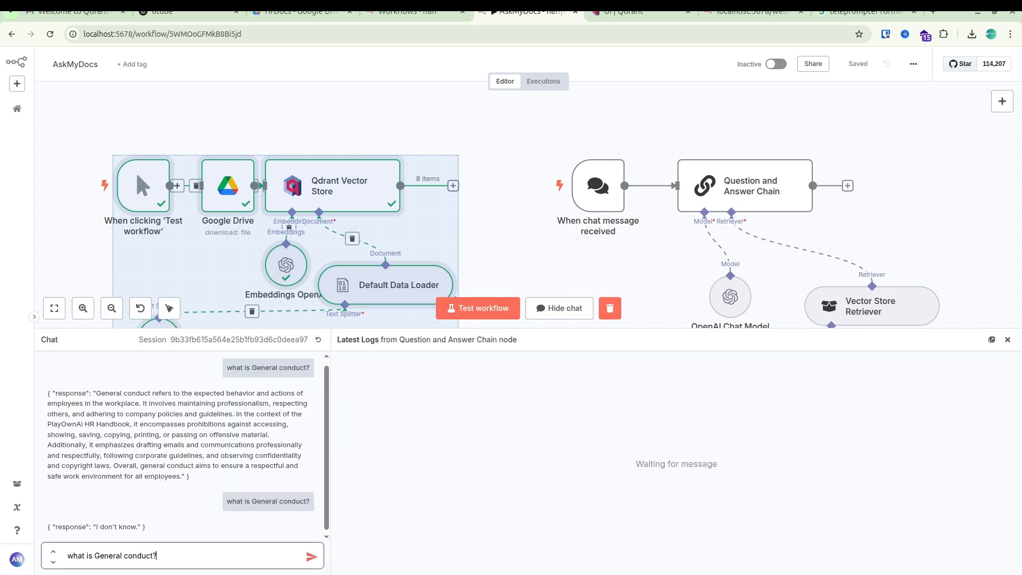
pyautogui.click(312, 557)
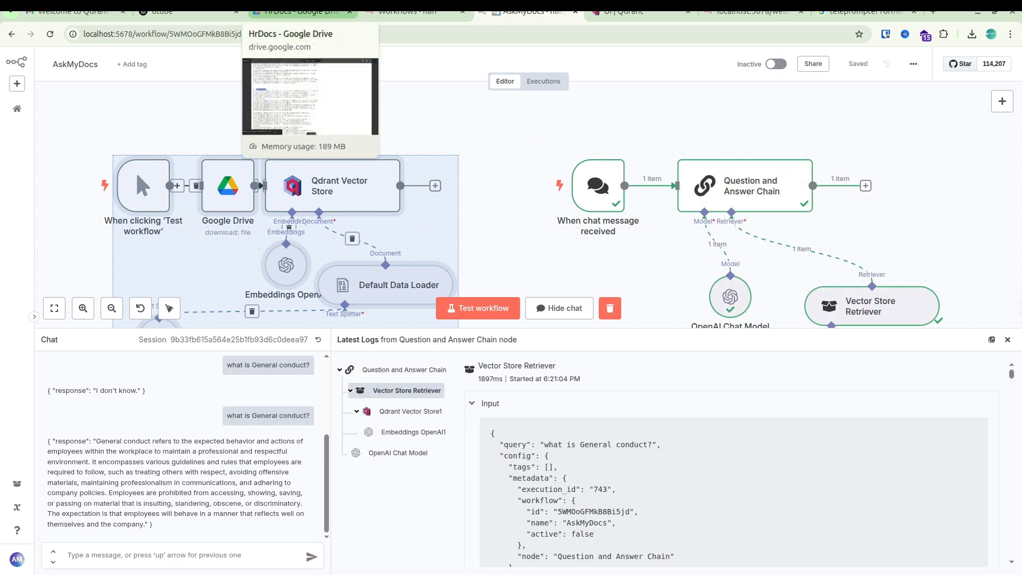
# Switch to the hrPOAi.txt preview in Google Drive and read through the handbook to the Dress Code section.
pyautogui.click(301, 12)
pyautogui.scroll(-15, 341, 308)
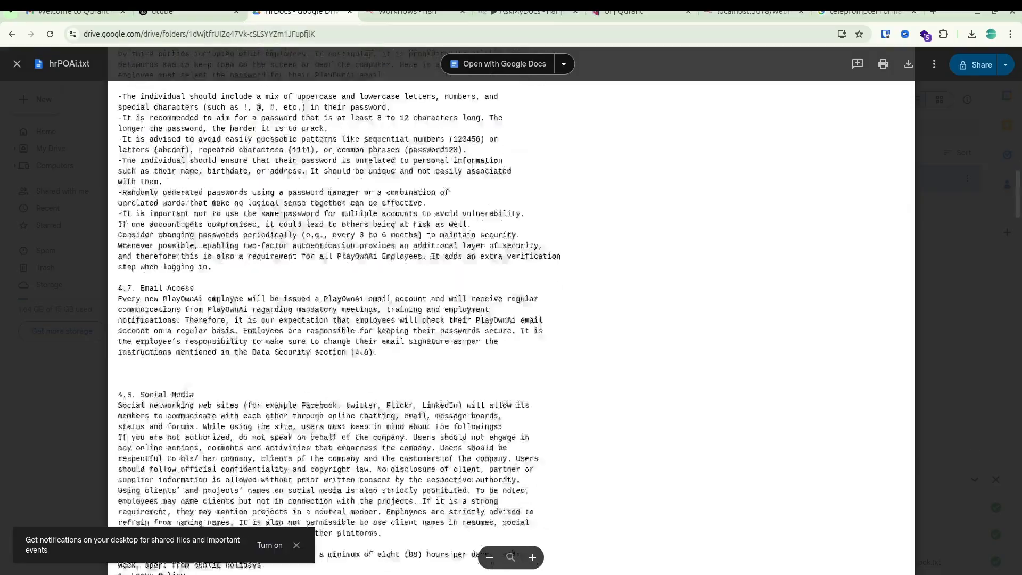
pyautogui.scroll(-12, 341, 308)
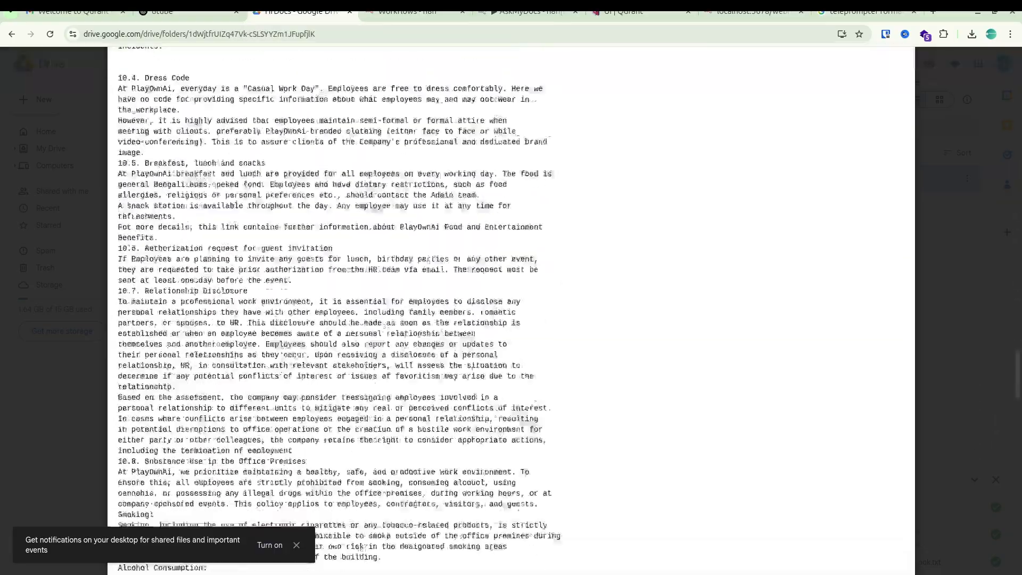
# Return to the AskMyDocs workflow, ask "what is Dress Code?" in the chat and highlight the response.
pyautogui.click(524, 12)
pyautogui.click(181, 556)
pyautogui.write('w')
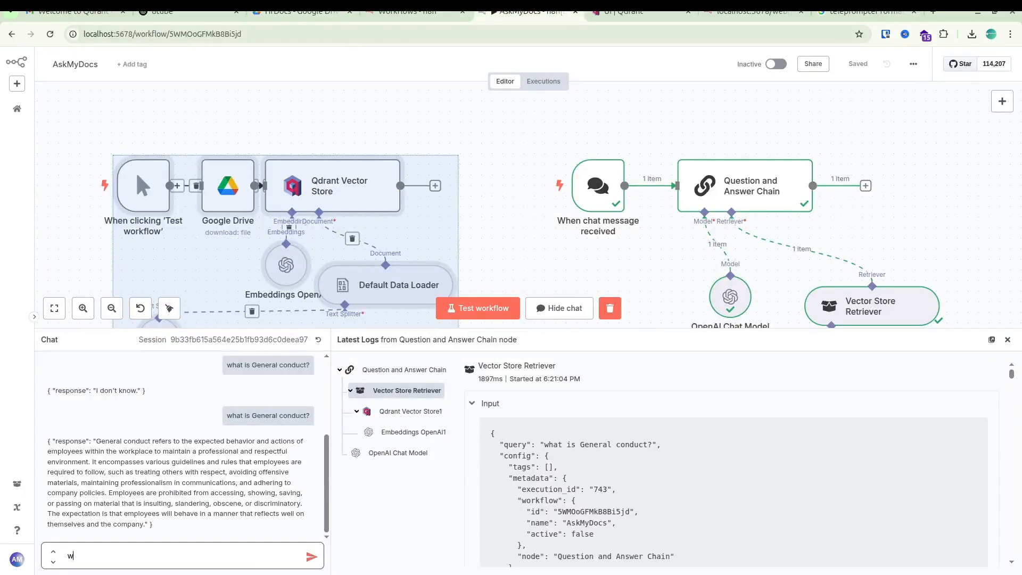
pyautogui.write('hat is Dress Code?')
pyautogui.press('Return')
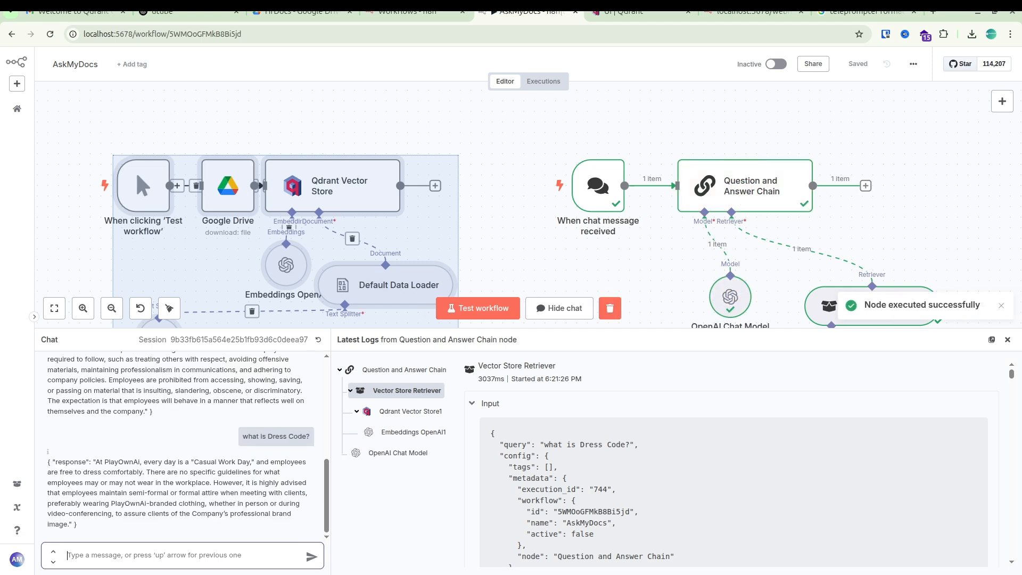
pyautogui.moveTo(105, 461); pyautogui.dragTo(77, 523)
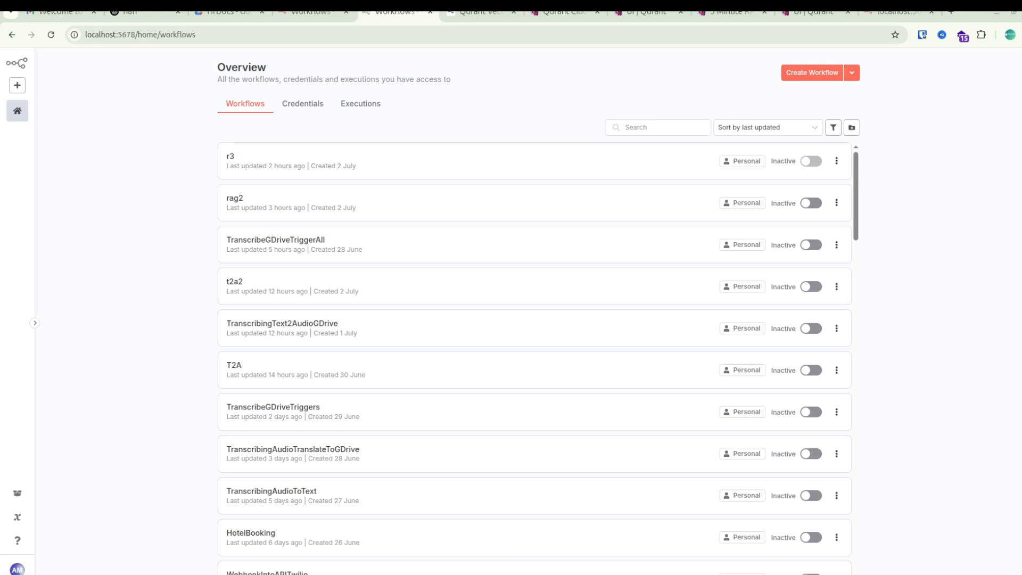
# Create a new workflow and name it AskMyDocs.
pyautogui.click(812, 72)
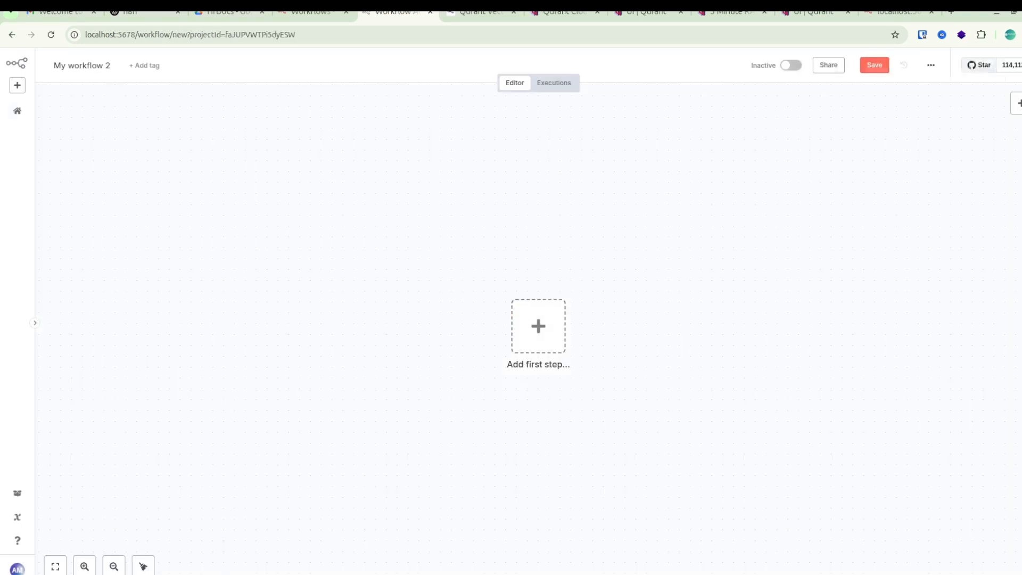
pyautogui.click(82, 65)
pyautogui.write('AskMyDocs')
pyautogui.press('Return')
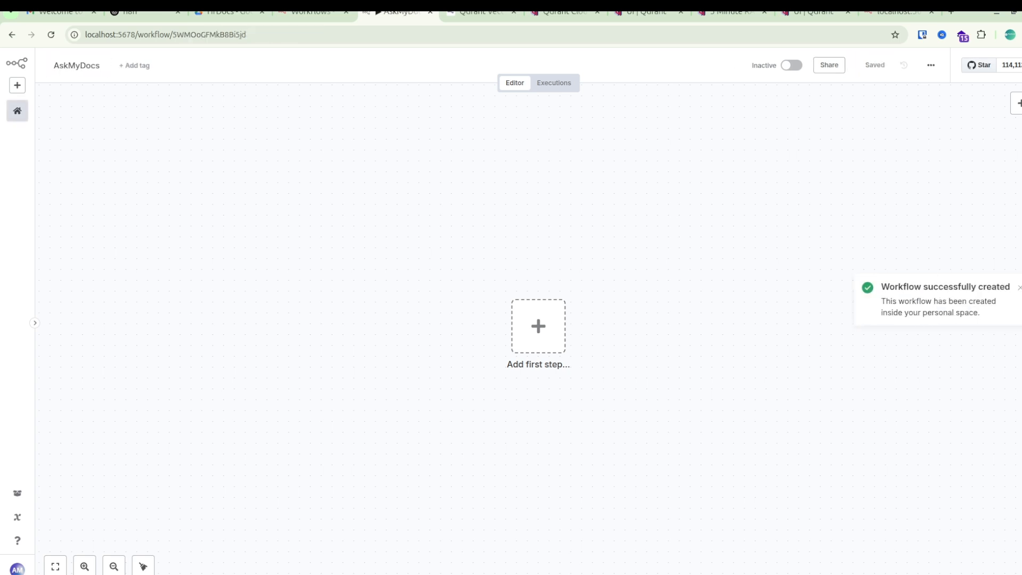
# Add a manual trigger as the first step, move it to the upper-left area of the canvas and view its parameters.
pyautogui.click(538, 326)
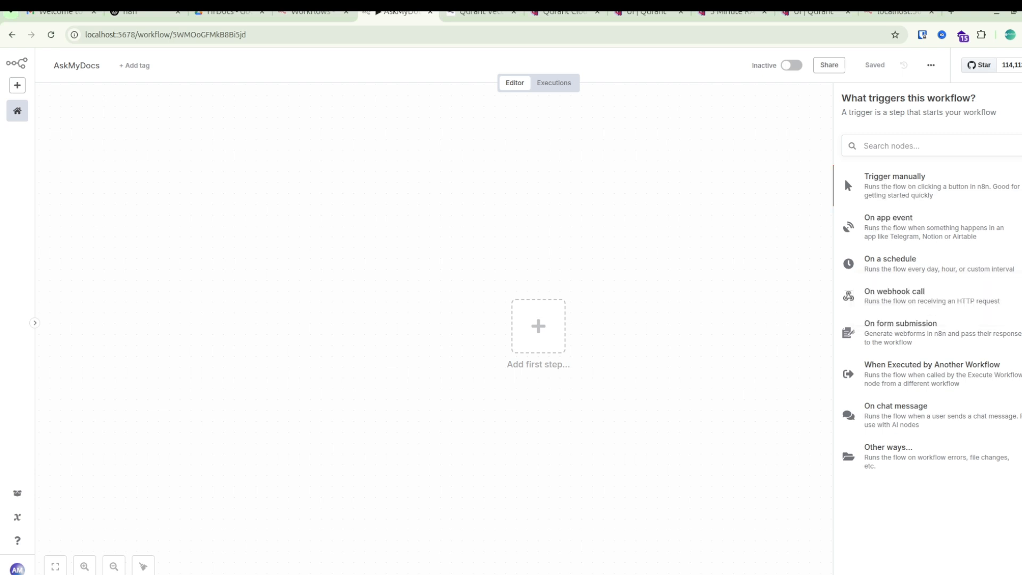
pyautogui.click(894, 186)
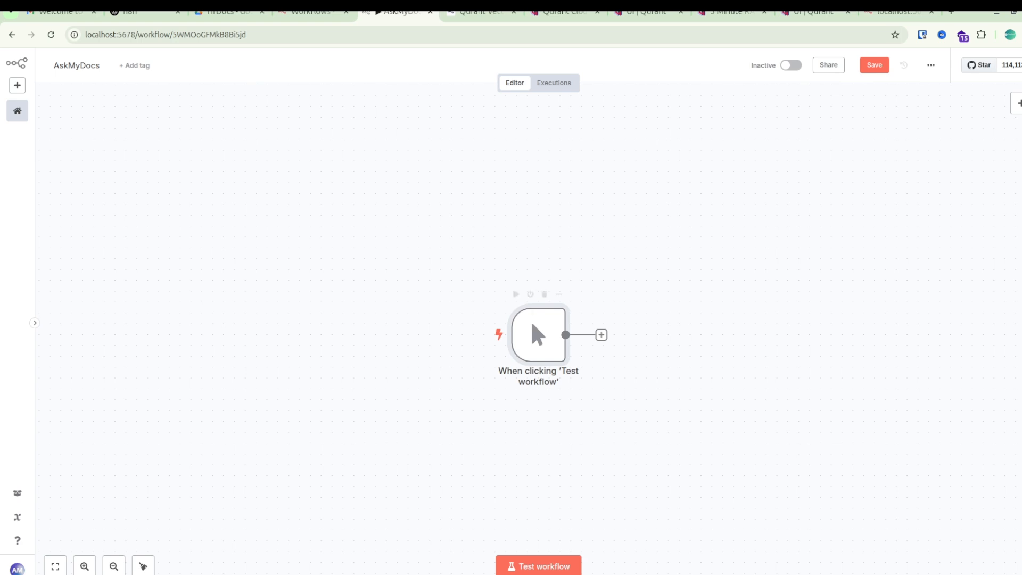
pyautogui.moveTo(531, 320); pyautogui.dragTo(356, 234)
pyautogui.doubleClick(357, 234)
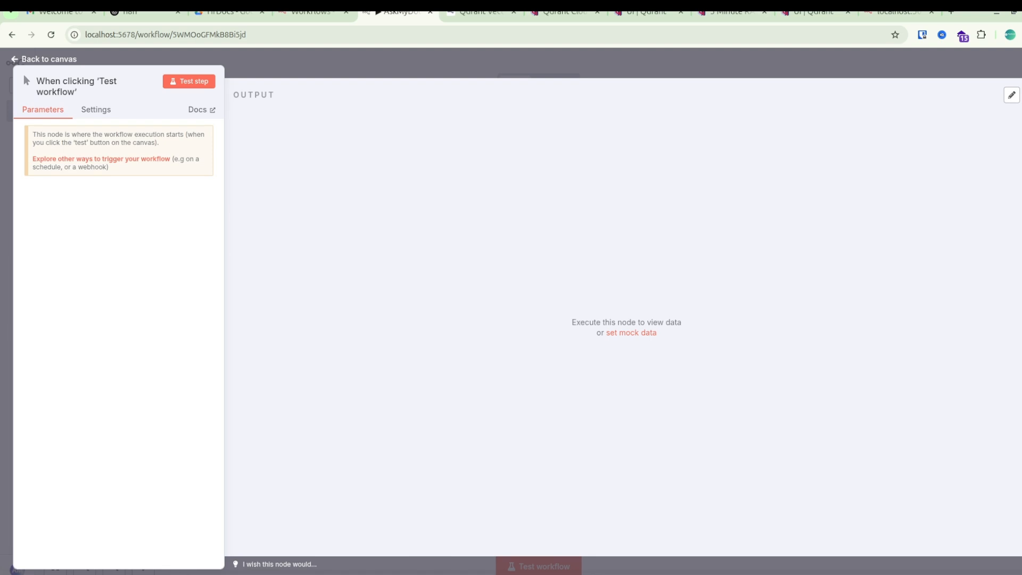
pyautogui.press('Escape')
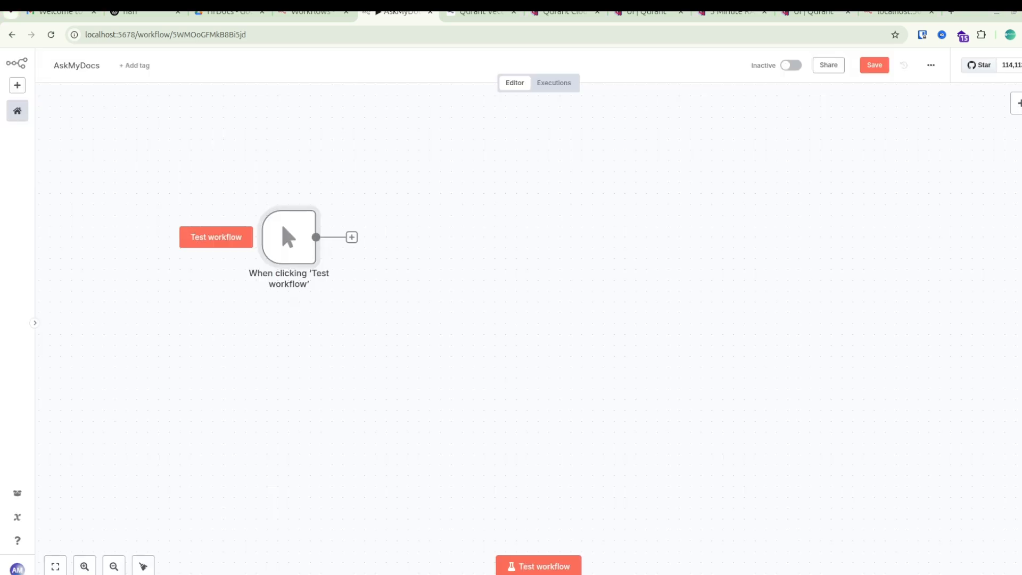
# Add a Google Drive node with the Download file action after the manual trigger.
pyautogui.click(351, 237)
pyautogui.write('driv')
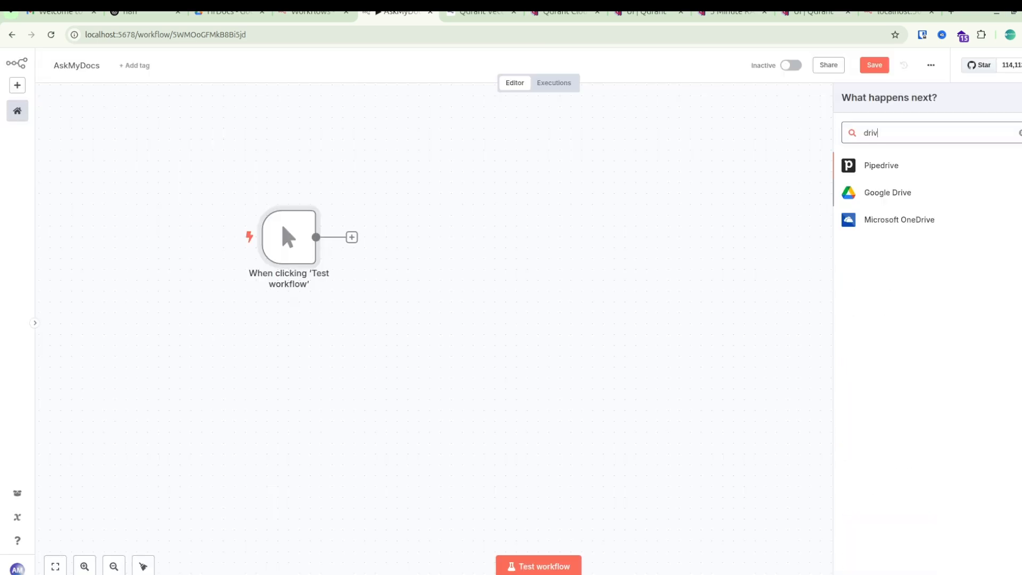
pyautogui.click(888, 192)
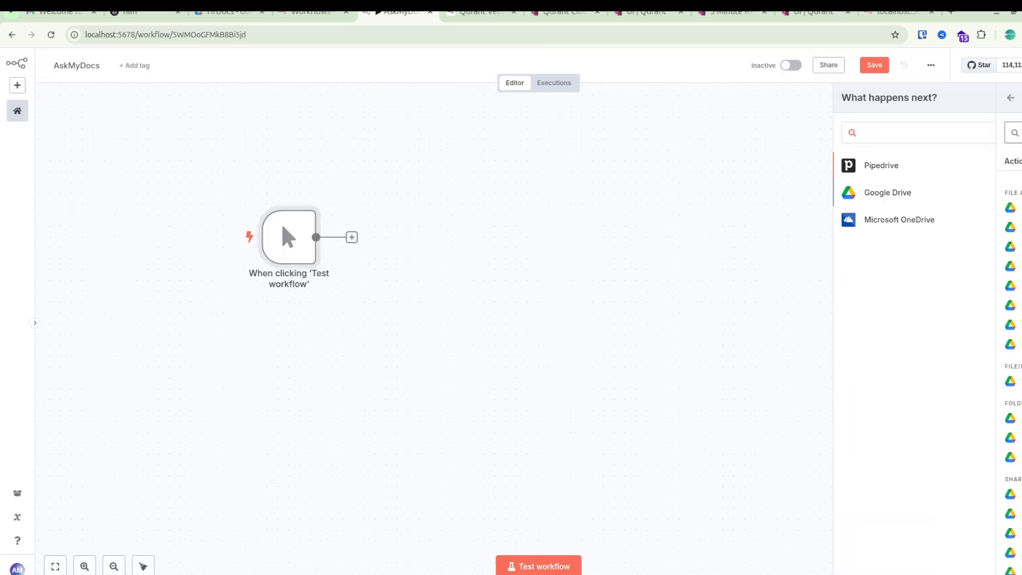
pyautogui.press('Down')
pyautogui.press('Down')
pyautogui.press('Down')
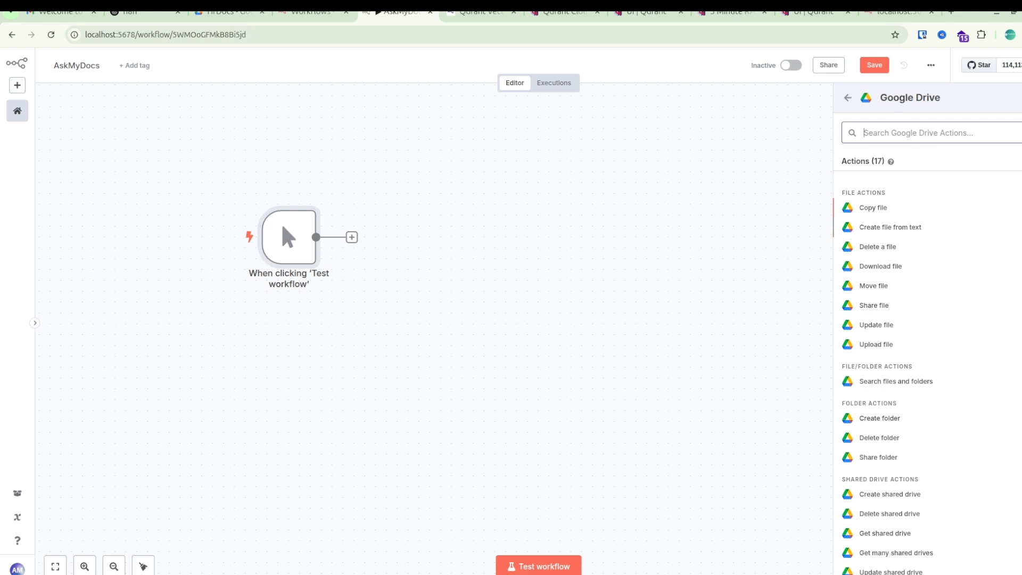
pyautogui.press('Return')
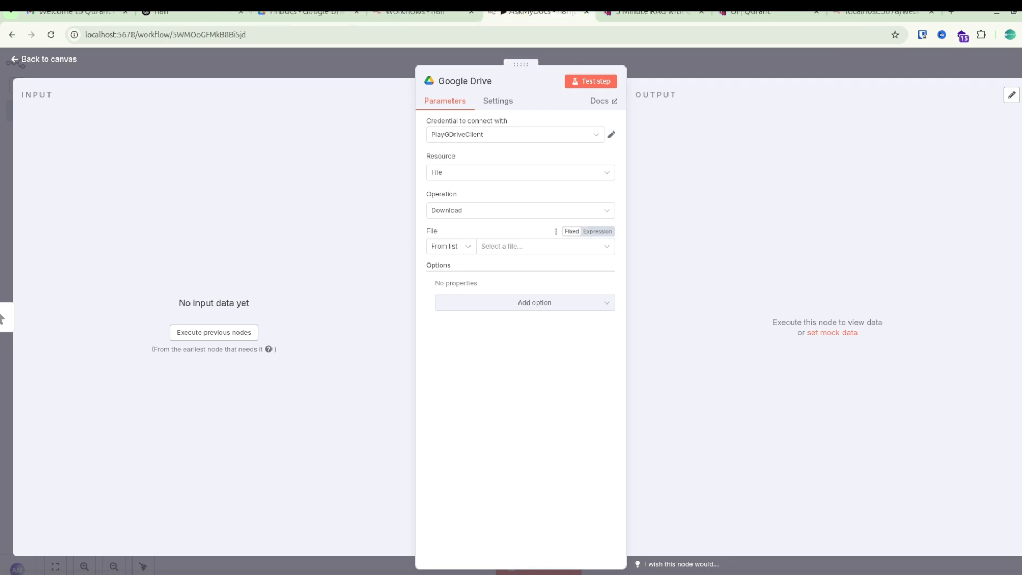
# Find hrBook.txt in the Drive file list and set it as the file to download.
pyautogui.click(545, 246)
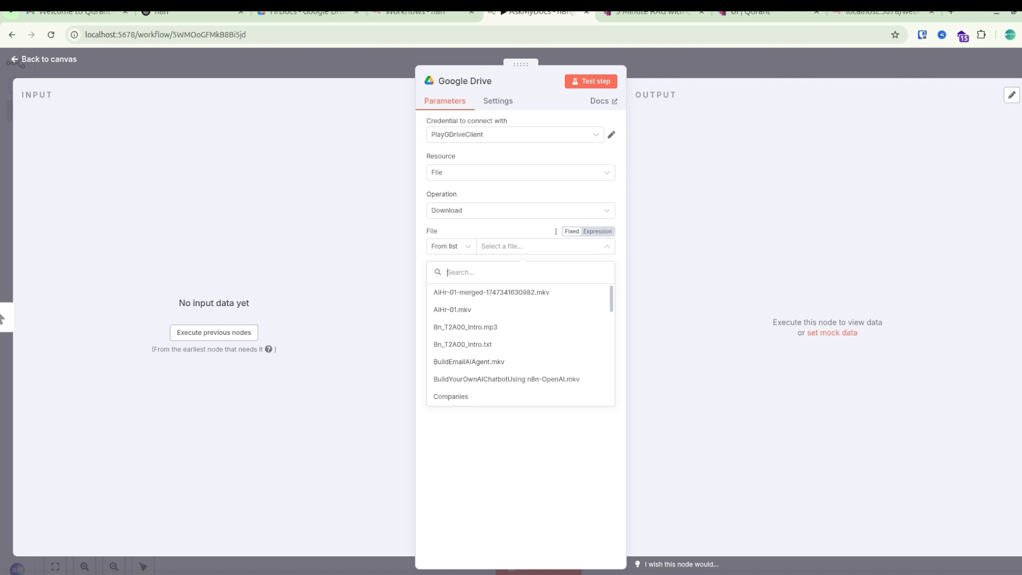
pyautogui.scroll(-10, 517, 344)
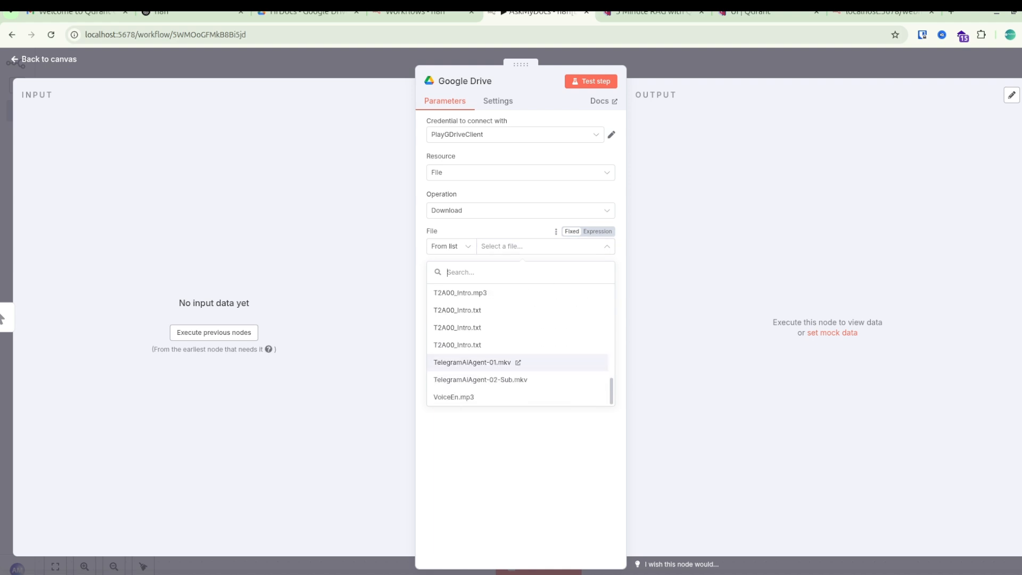
pyautogui.scroll(10, 489, 345)
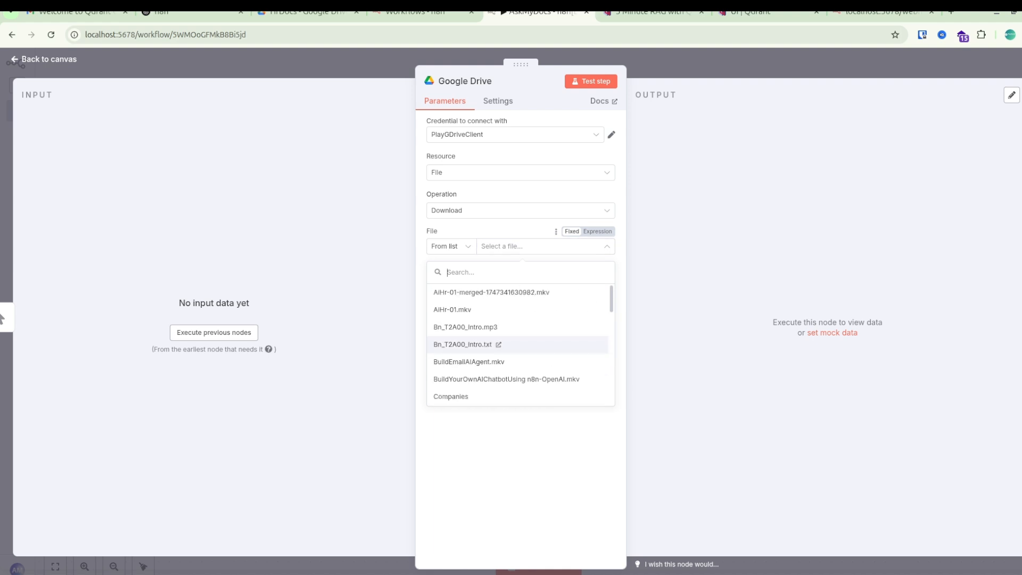
pyautogui.write('hr')
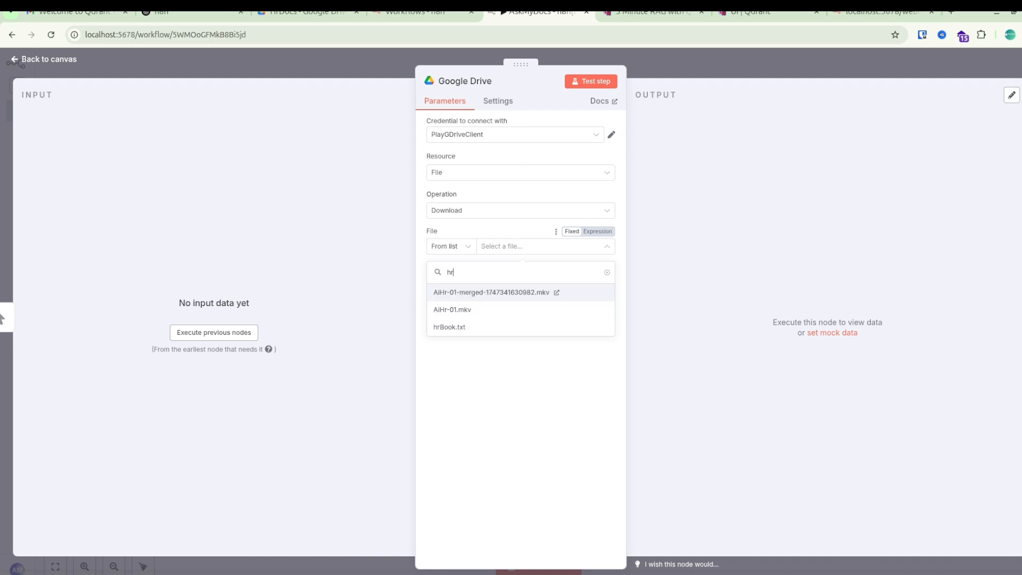
pyautogui.click(472, 327)
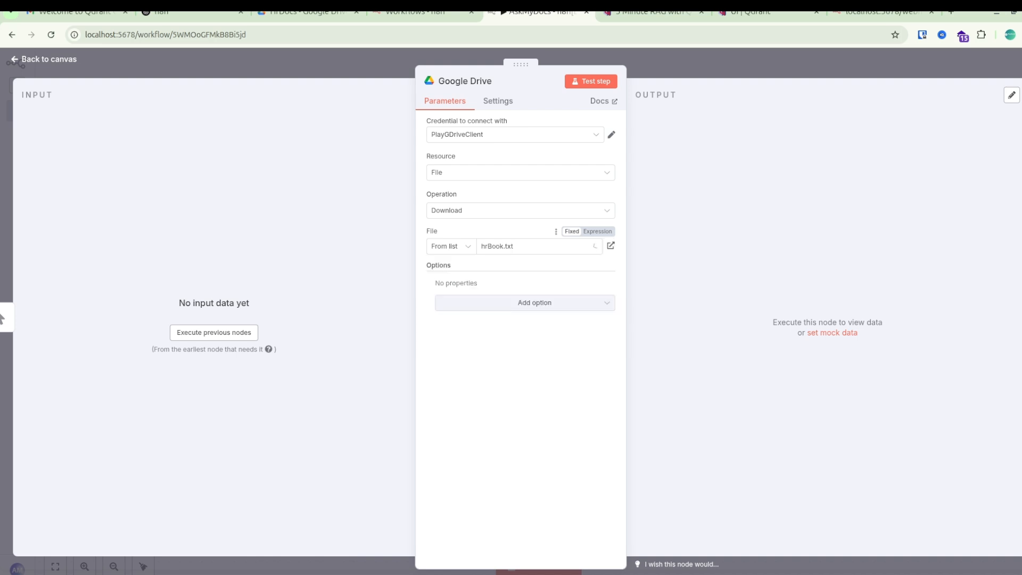
# Test the Google Drive step, view the downloaded handbook text in its output and return to the canvas.
pyautogui.click(591, 82)
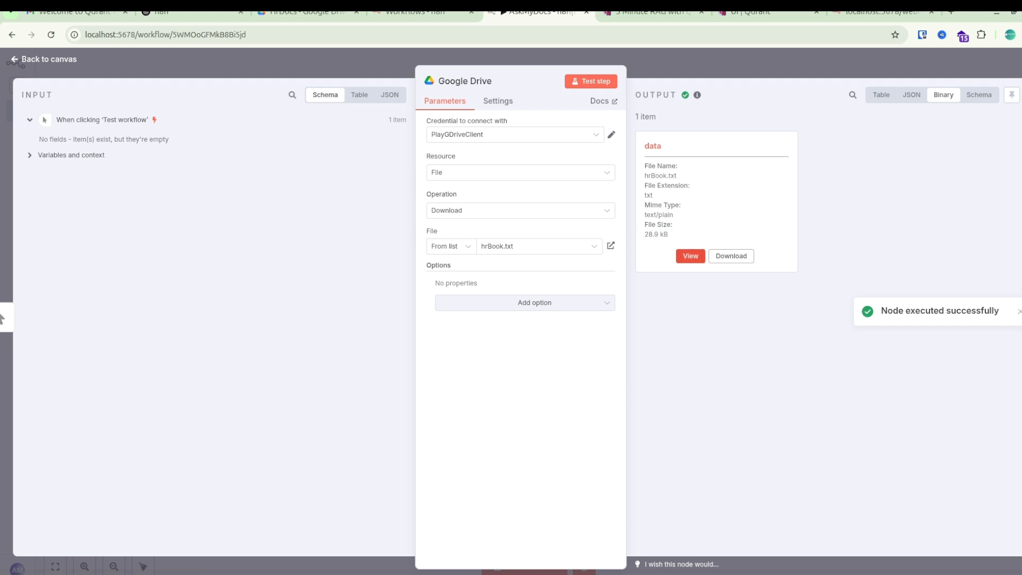
pyautogui.click(691, 256)
pyautogui.moveTo(780, 183)
pyautogui.mouseDown()
pyautogui.moveTo(788, 204)
pyautogui.moveTo(766, 190)
pyautogui.mouseUp()
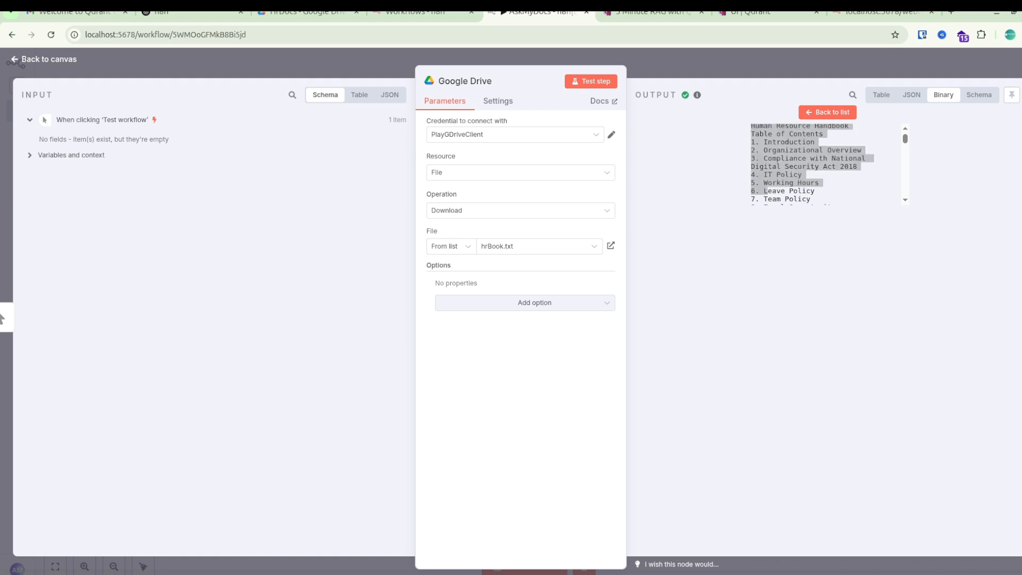
pyautogui.press('Escape')
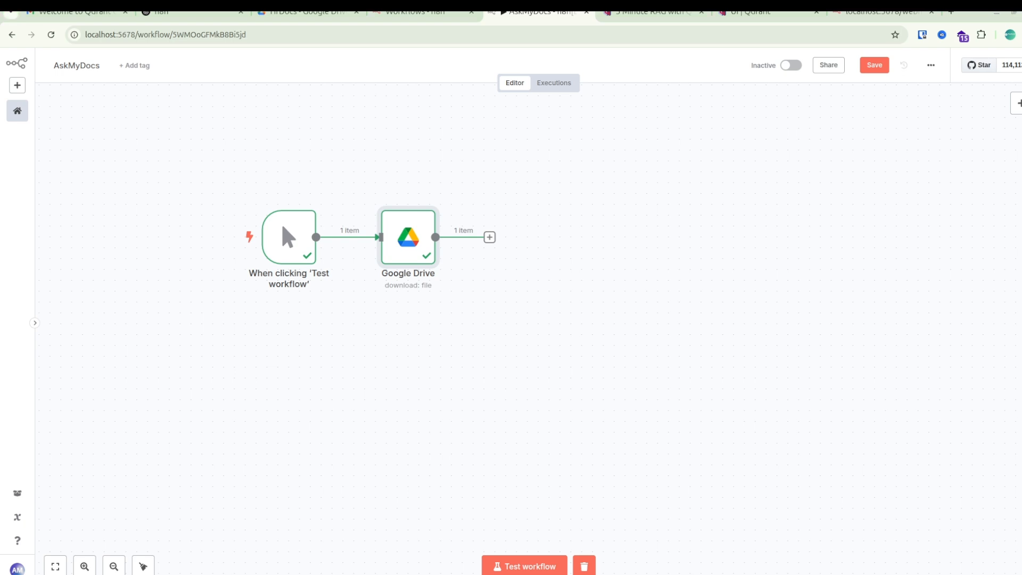
# Add a Qdrant Vector Store node with the Add documents to vector store action after the Google Drive node.
pyautogui.click(489, 237)
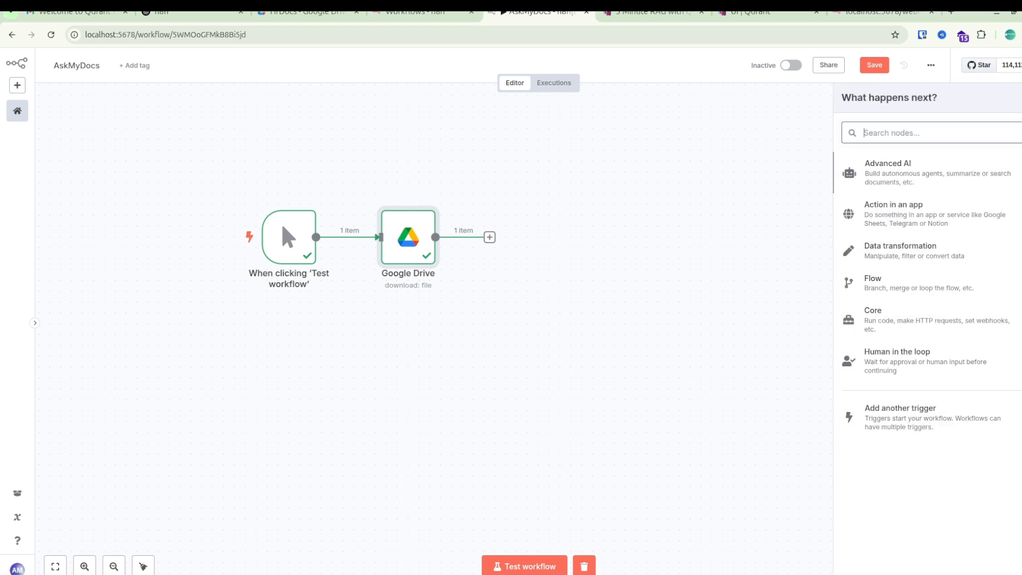
pyautogui.write('q')
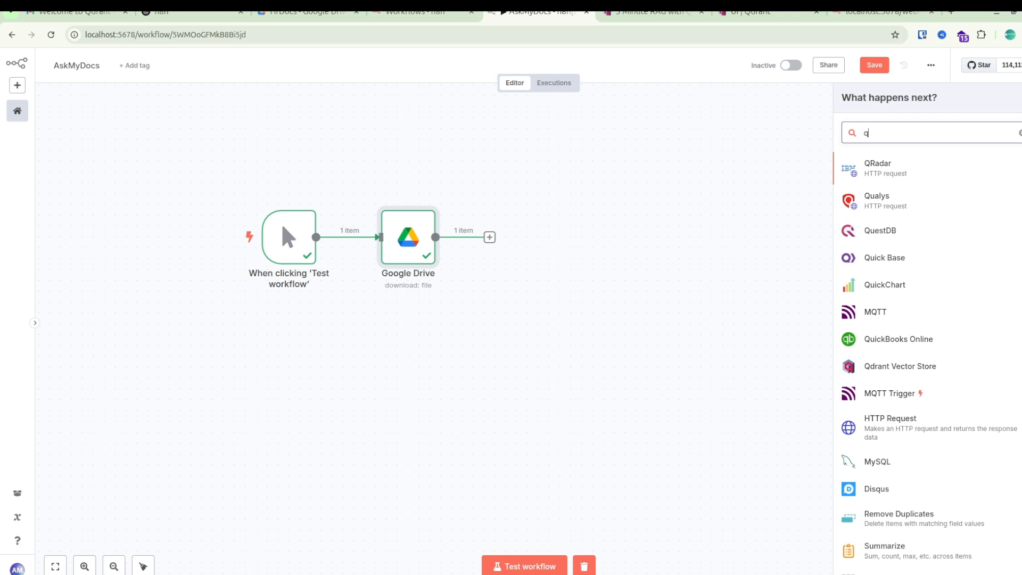
pyautogui.write('d')
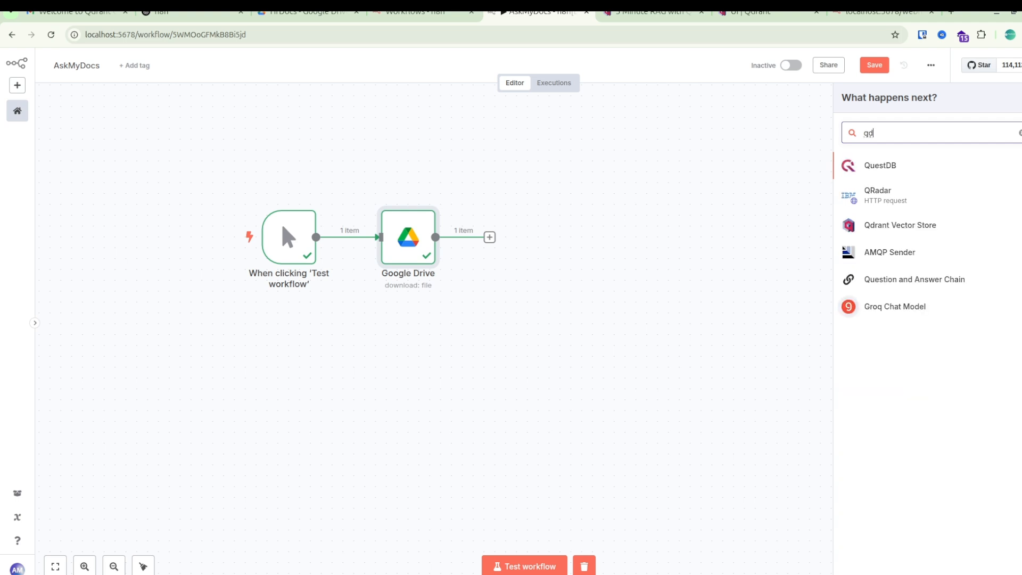
pyautogui.press('Down')
pyautogui.press('Down')
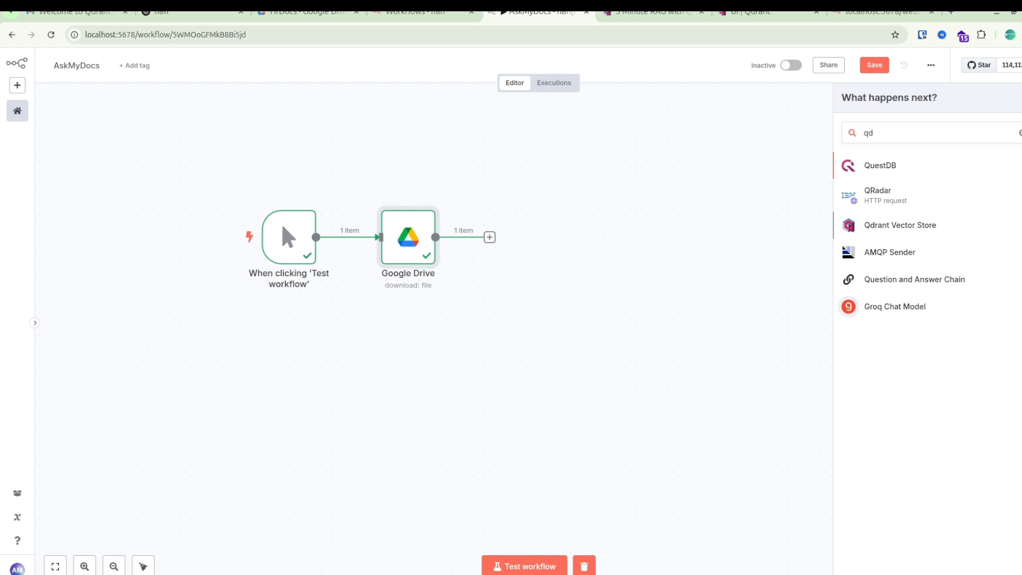
pyautogui.press('Return')
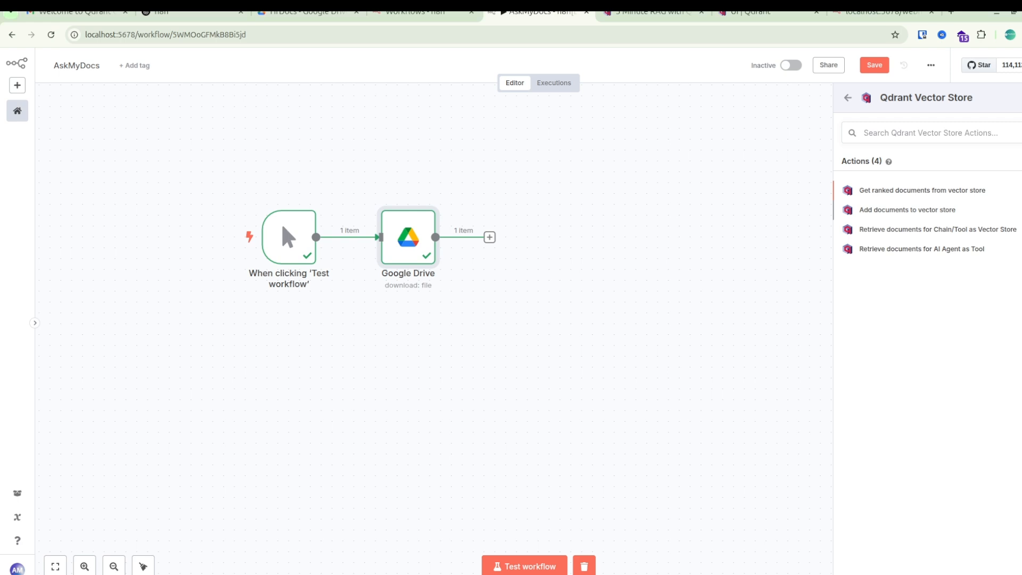
pyautogui.click(907, 209)
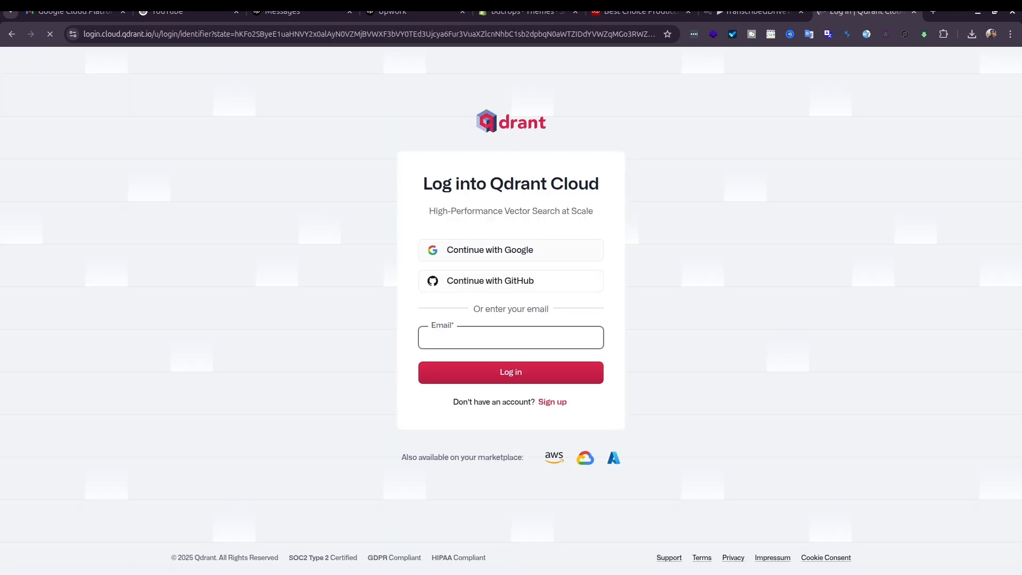
# Log into Qdrant Cloud with Google and accept all cookies.
pyautogui.click(554, 250)
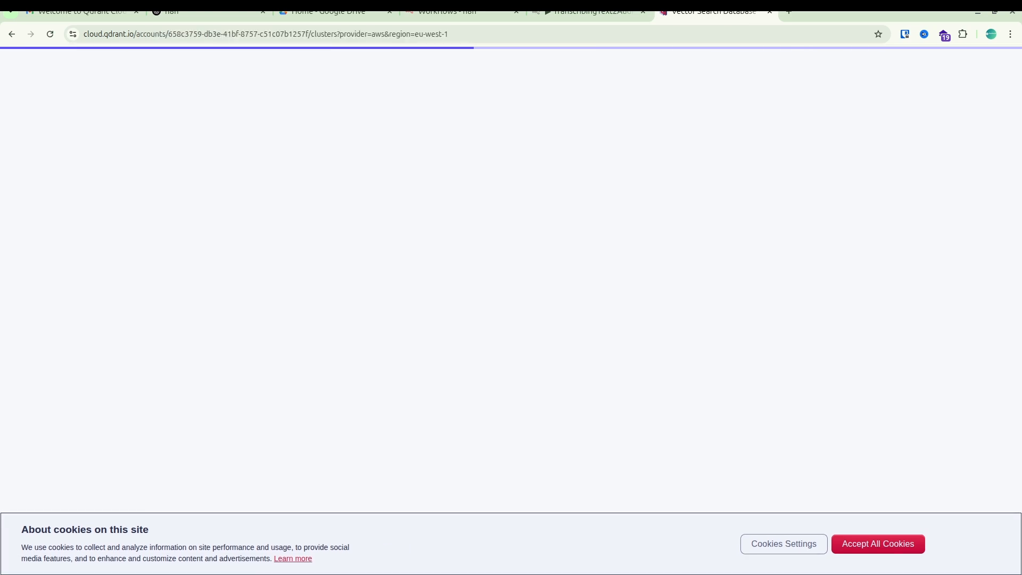
pyautogui.click(878, 544)
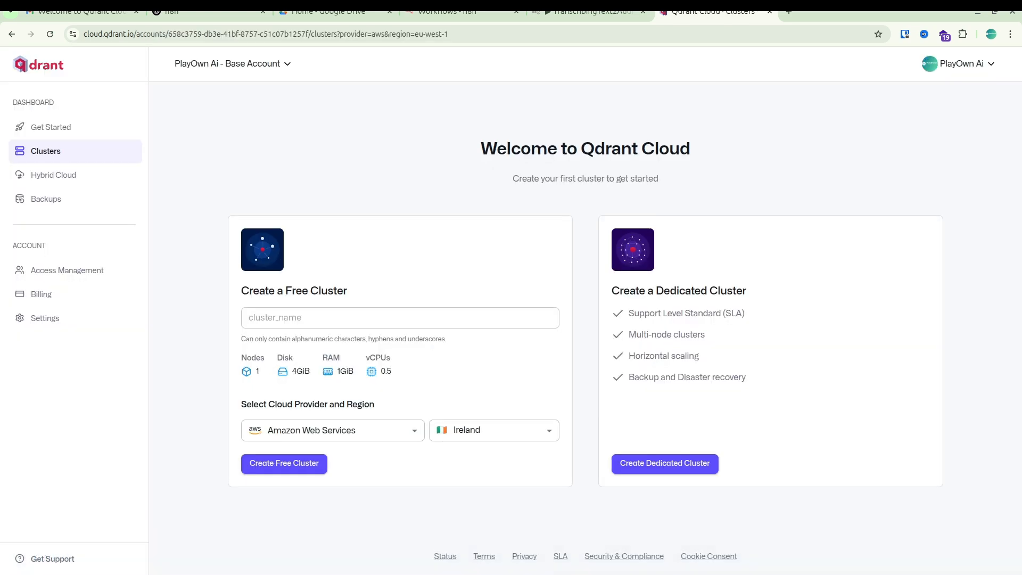
# Create a free Qdrant cluster named AskMyDocs on Amazon Web Services in Ireland and copy its API key.
pyautogui.click(399, 317)
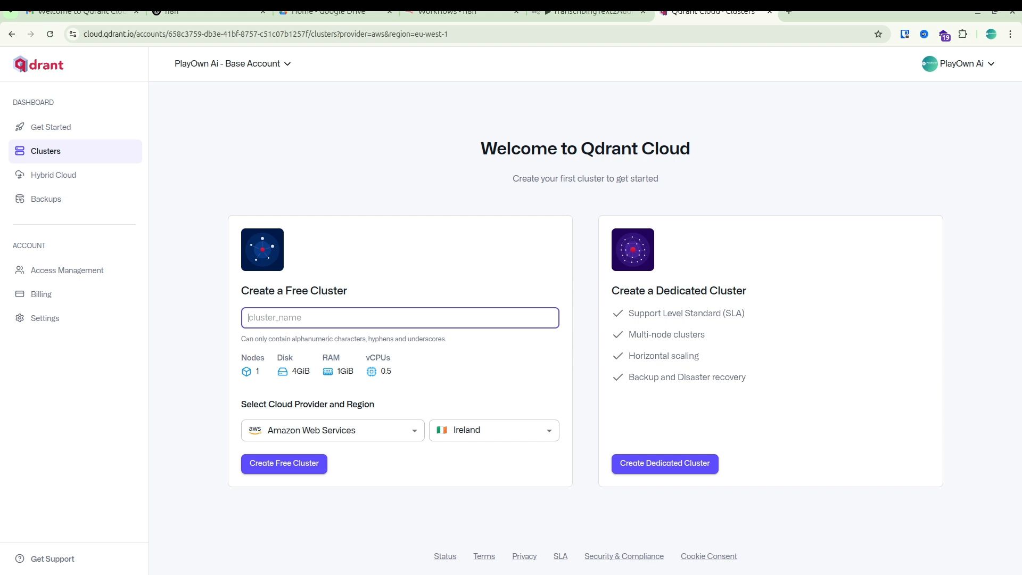
pyautogui.write('AskMyDocs')
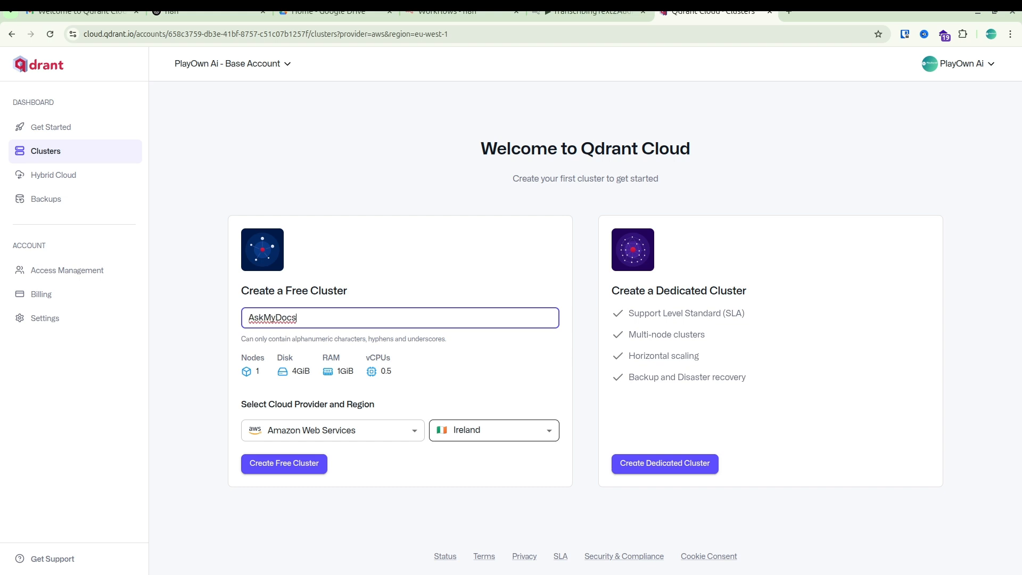
pyautogui.click(494, 430)
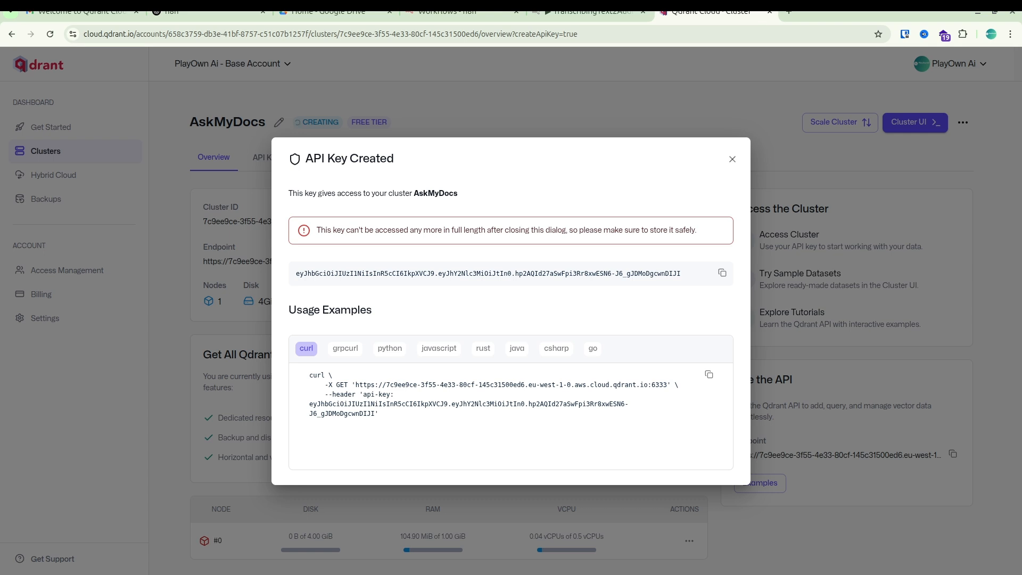
pyautogui.click(722, 273)
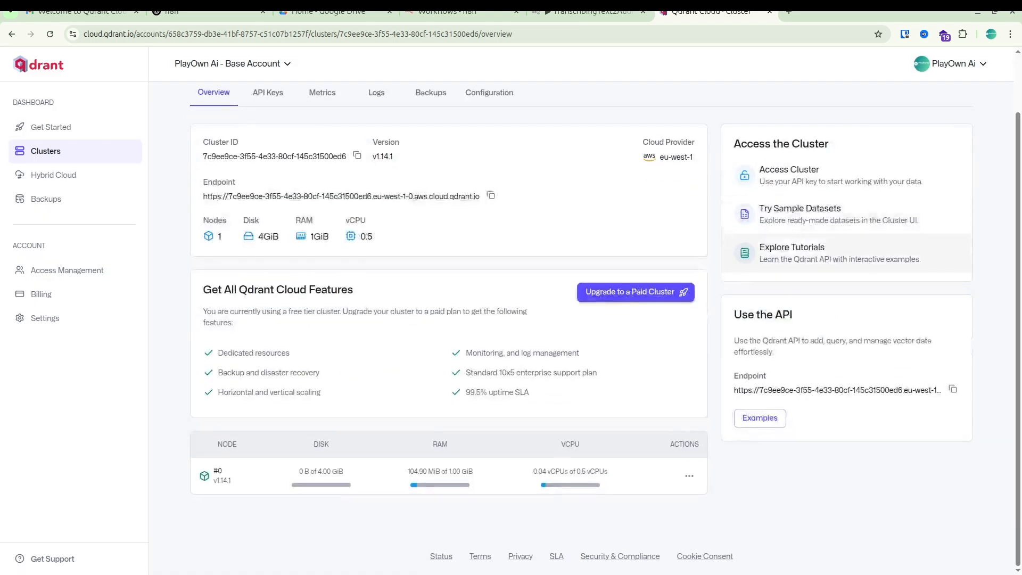
pyautogui.scroll(2, 847, 248)
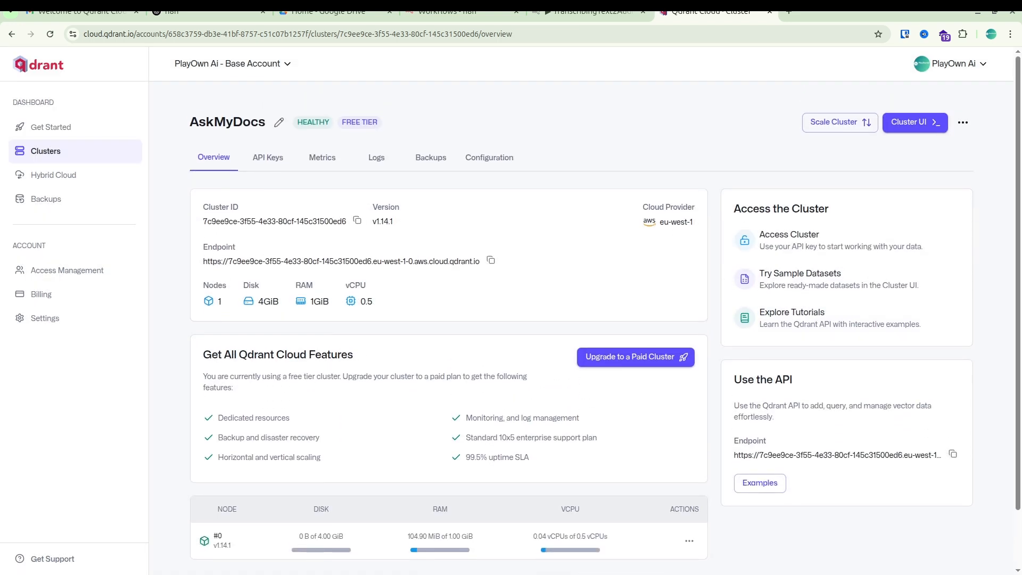
# Open the AskMyDocs cluster's dashboard, enter the API key to unlock it, and dismiss the offer to save the password.
pyautogui.click(914, 122)
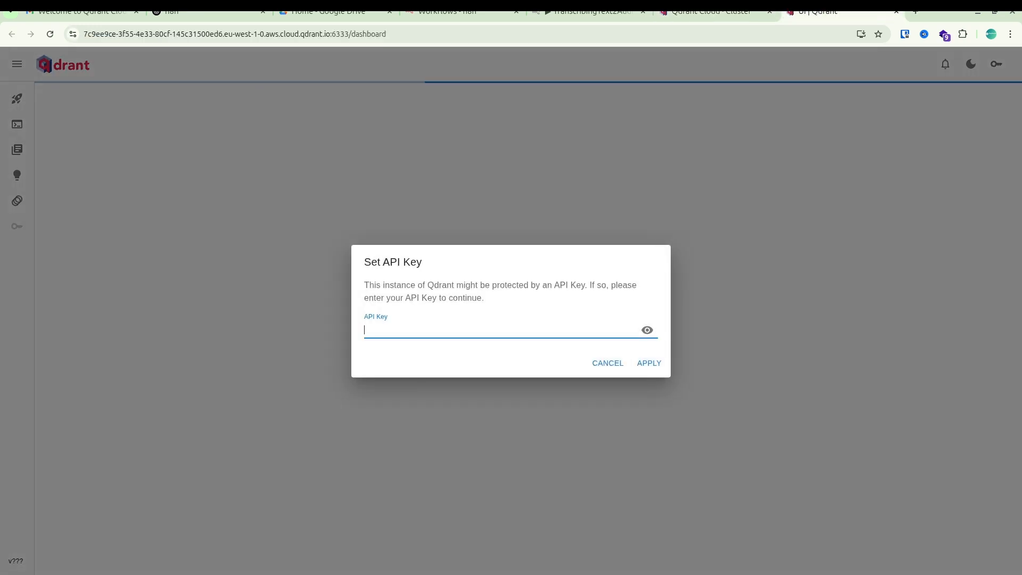
pyautogui.hotkey('ctrl', 'v')
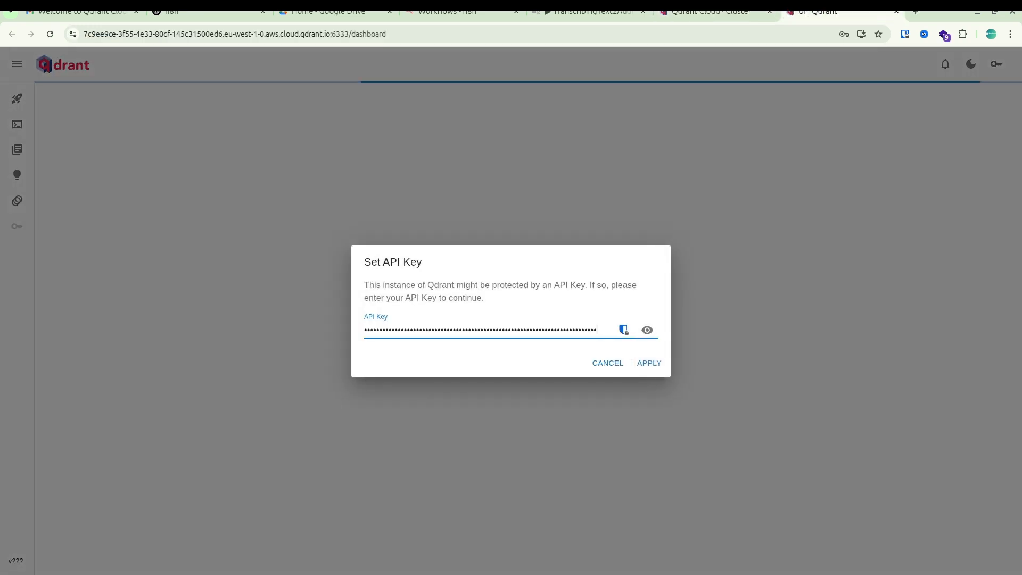
pyautogui.press('Return')
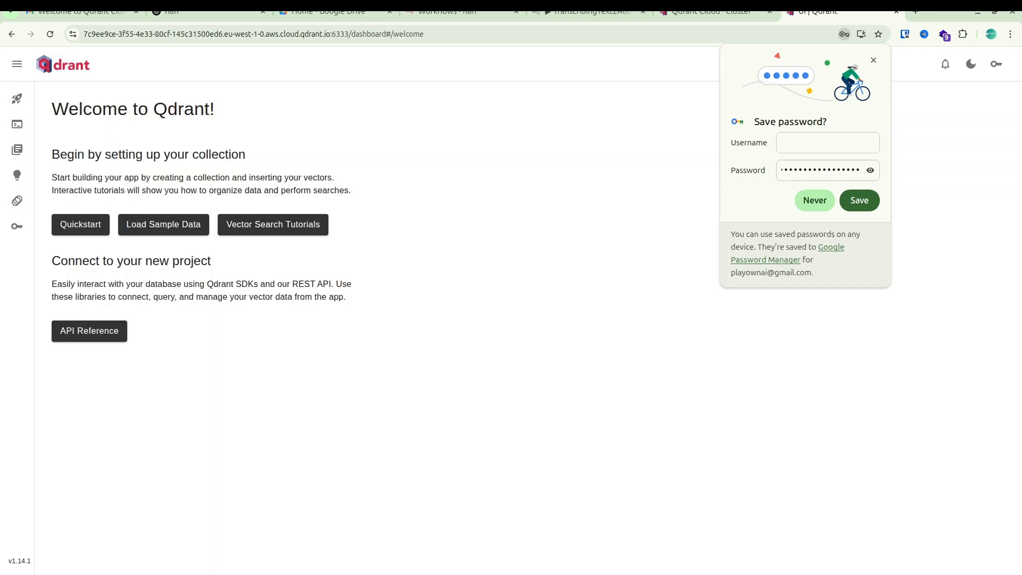
pyautogui.click(874, 61)
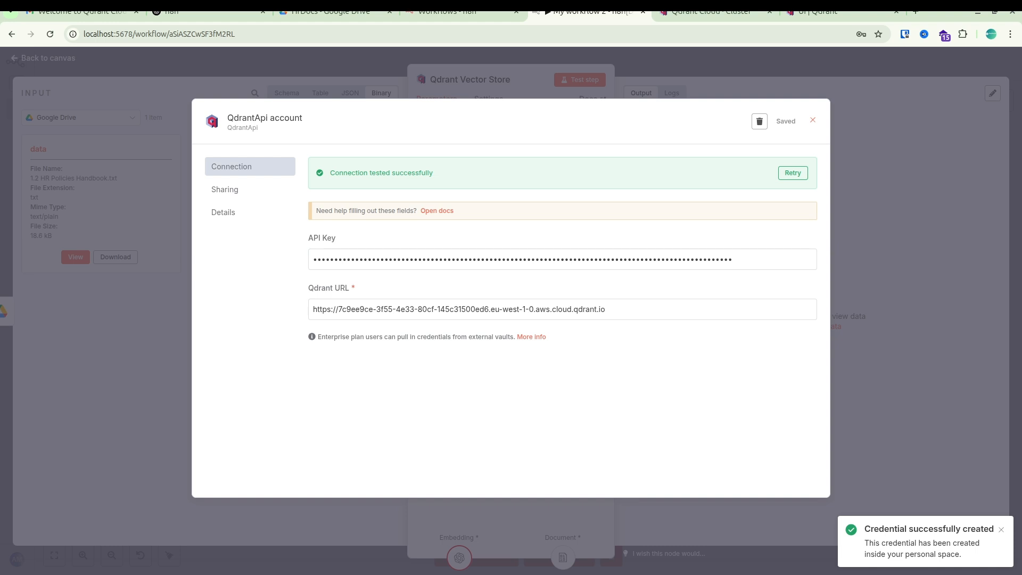
# Close the tested QdrantApi credential in n8n, view the input schema, and test the Qdrant Vector Store step.
pyautogui.click(812, 121)
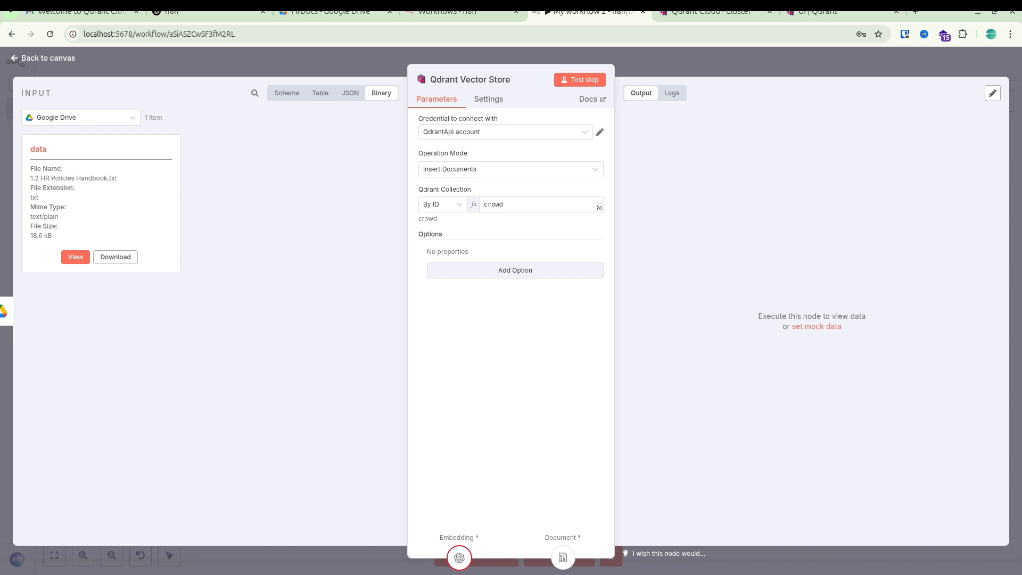
pyautogui.click(286, 93)
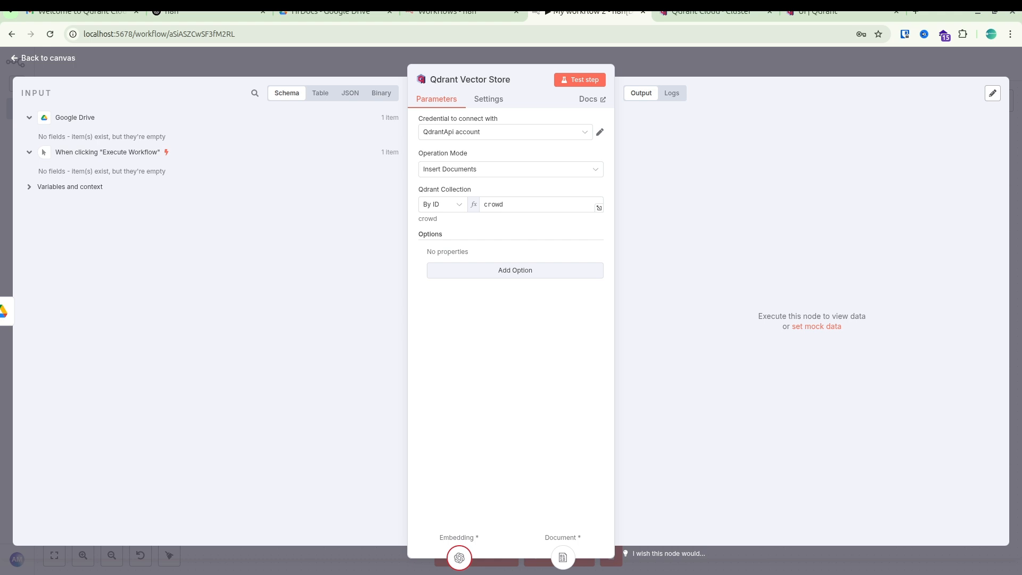
pyautogui.click(70, 187)
pyautogui.click(580, 79)
pyautogui.click(580, 79)
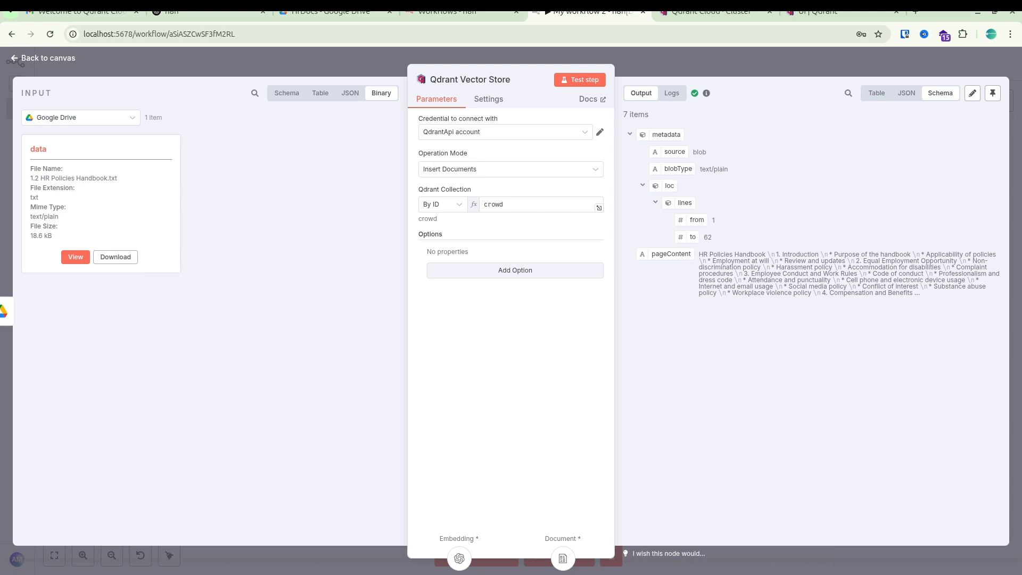
# Examine the Qdrant Vector Store test output as JSON and as a table.
pyautogui.click(907, 93)
pyautogui.scroll(-20, 814, 335)
pyautogui.scroll(-6, 814, 335)
pyautogui.click(877, 92)
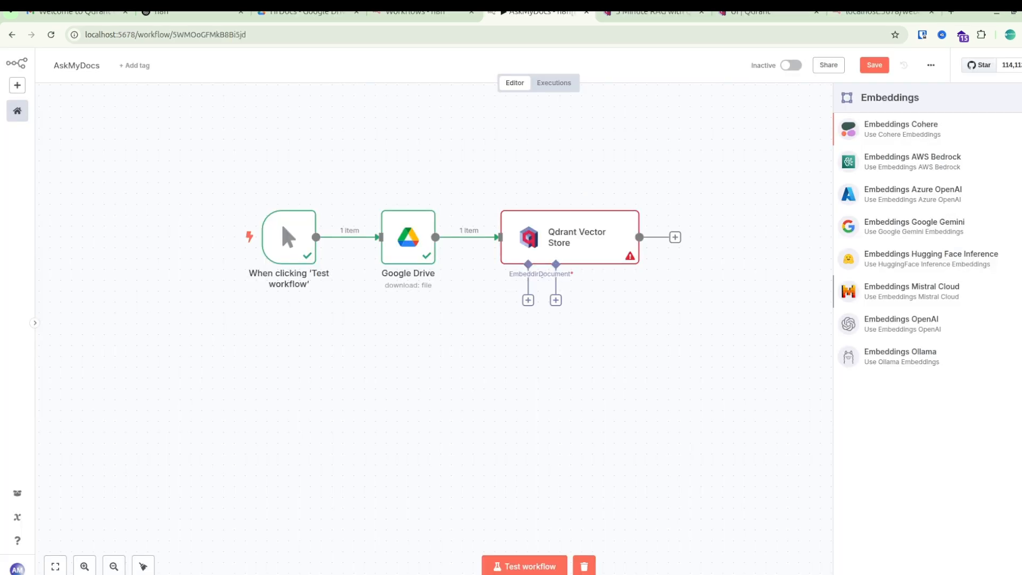
# Attach an Embeddings OpenAI node using text-embedding-ada-002 to the Qdrant Vector Store and place it directly below that node.
pyautogui.moveTo(929, 331); pyautogui.dragTo(910, 336)
pyautogui.click(905, 326)
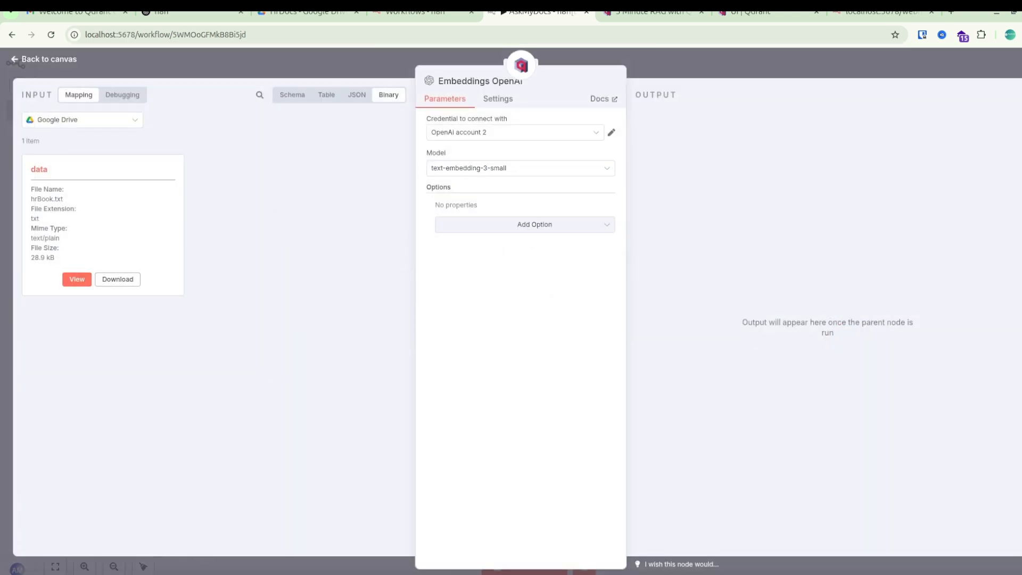
pyautogui.click(520, 168)
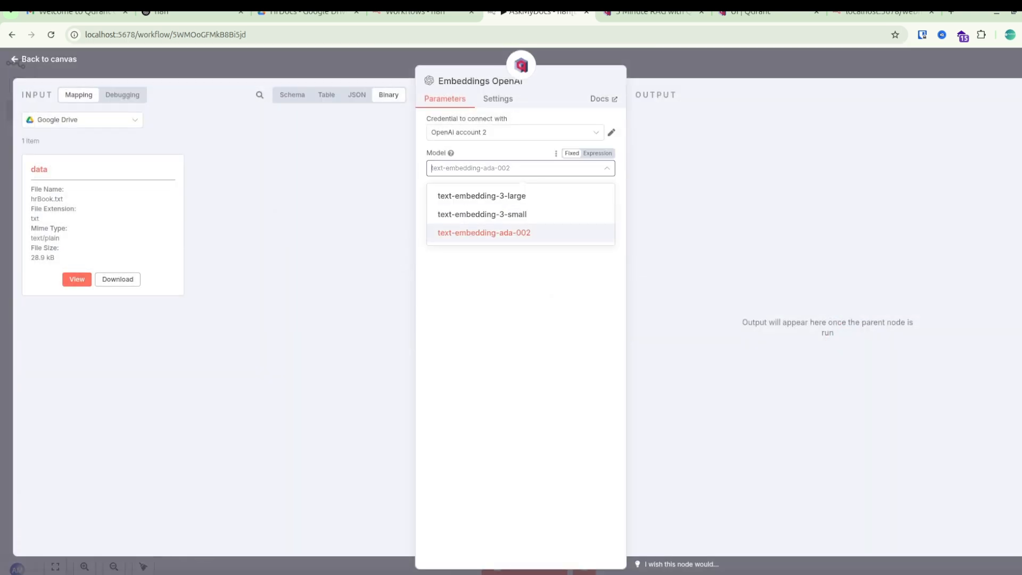
pyautogui.click(483, 230)
pyautogui.click(44, 59)
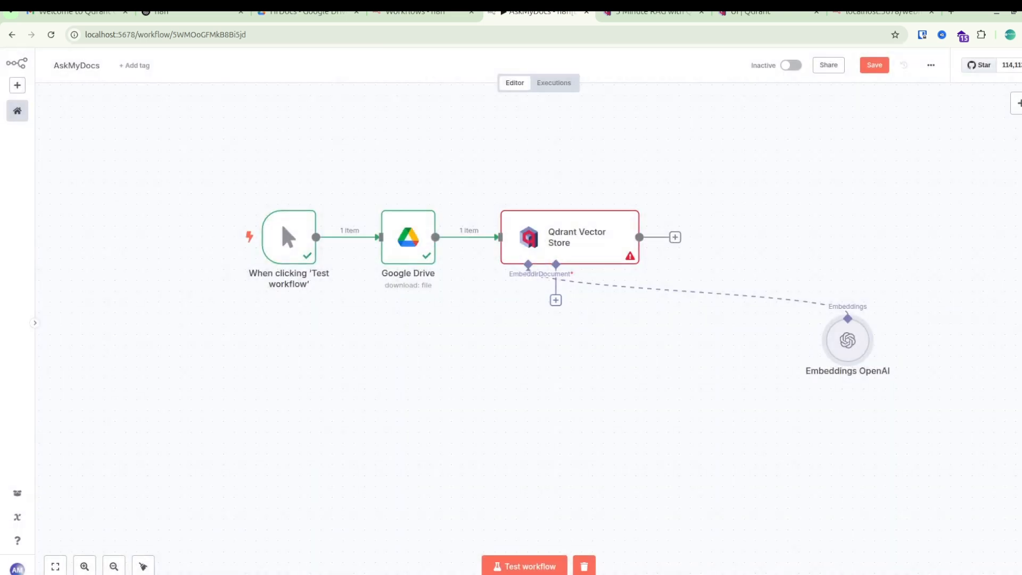
pyautogui.moveTo(847, 340); pyautogui.dragTo(522, 329)
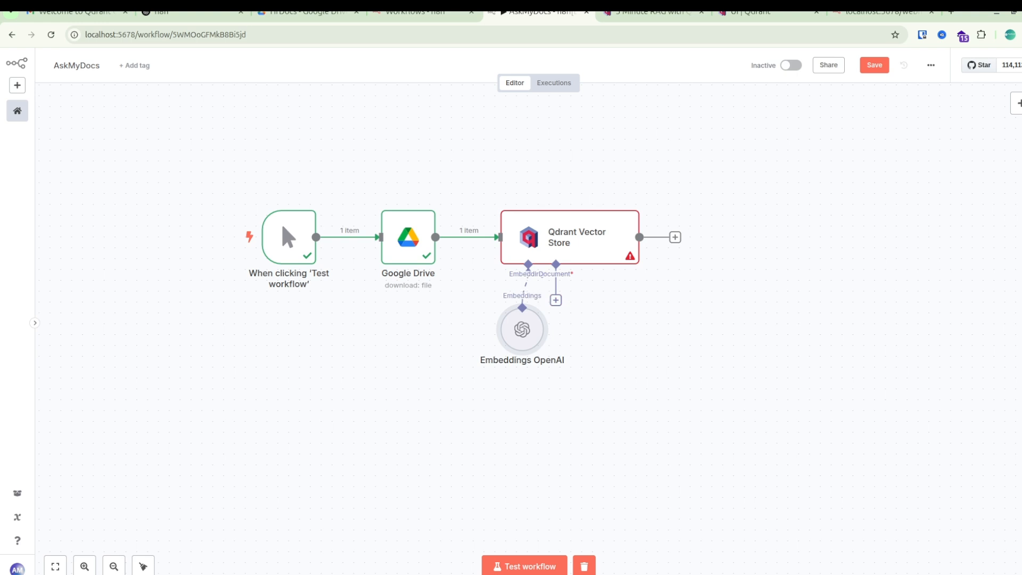
# Attach a Default Data Loader to the vector store's Document input, with Binary data, Load All Input Data mode and Text format.
pyautogui.click(556, 300)
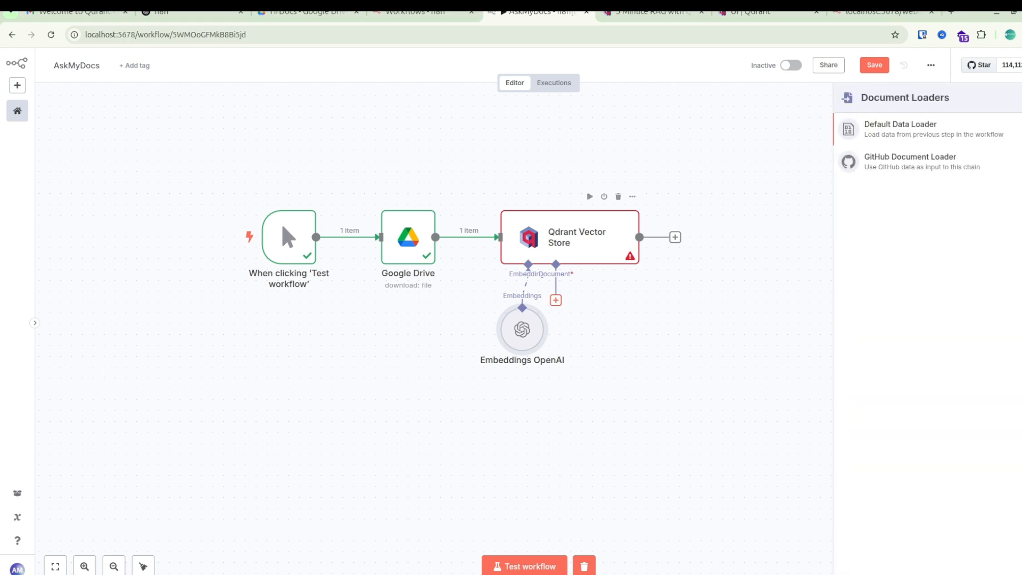
pyautogui.click(901, 129)
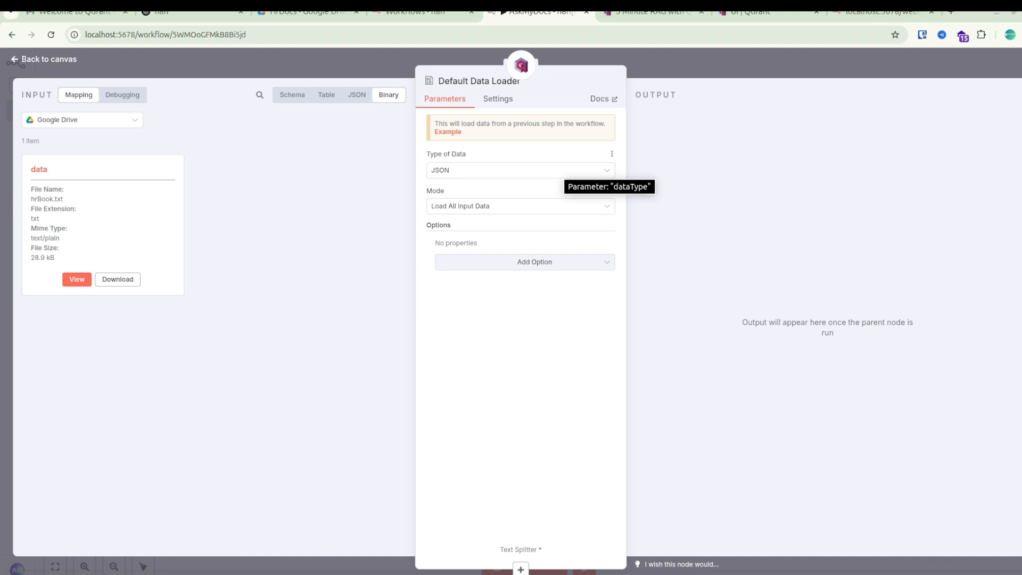
pyautogui.click(520, 170)
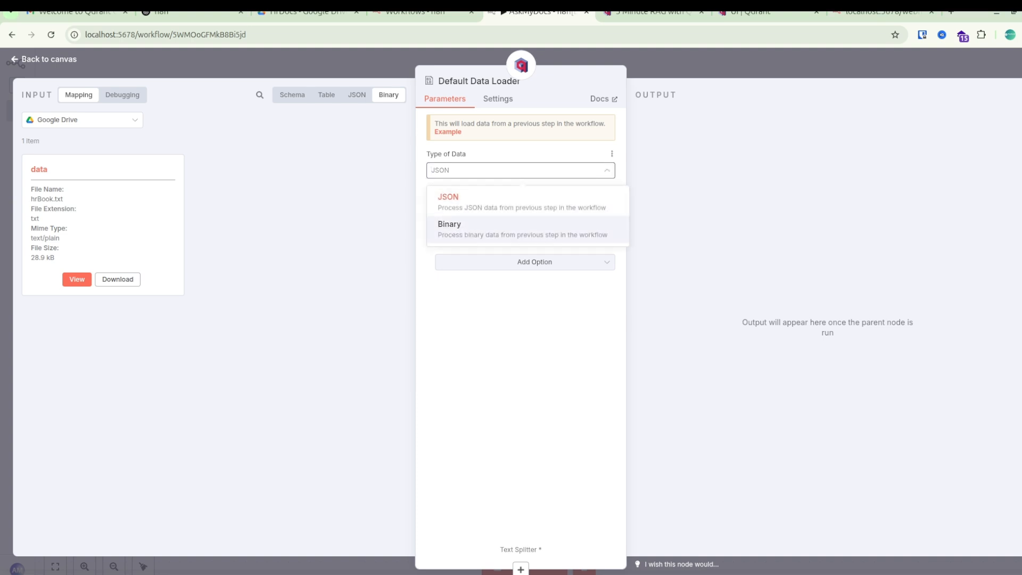
pyautogui.click(447, 224)
pyautogui.click(521, 207)
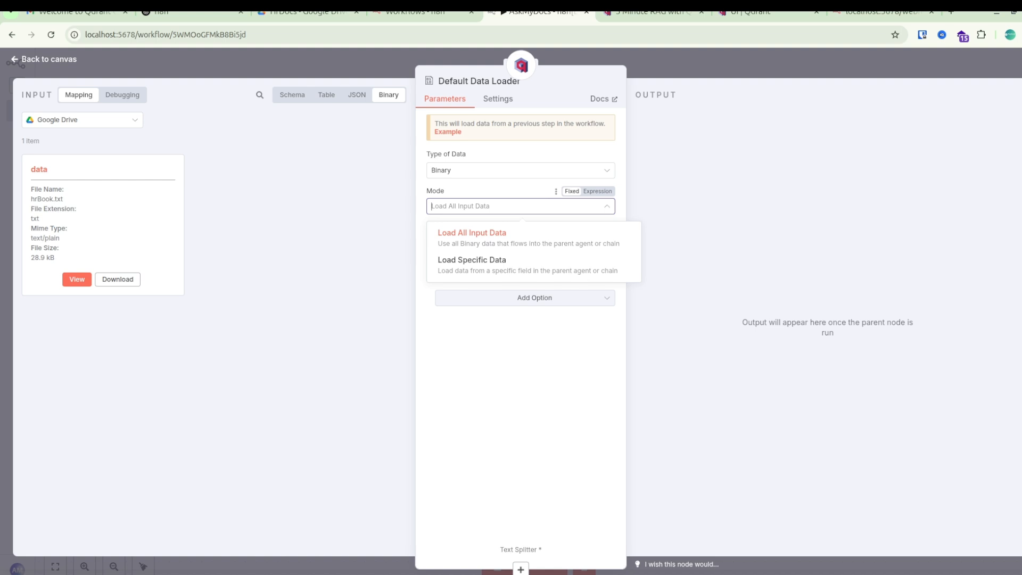
pyautogui.click(521, 206)
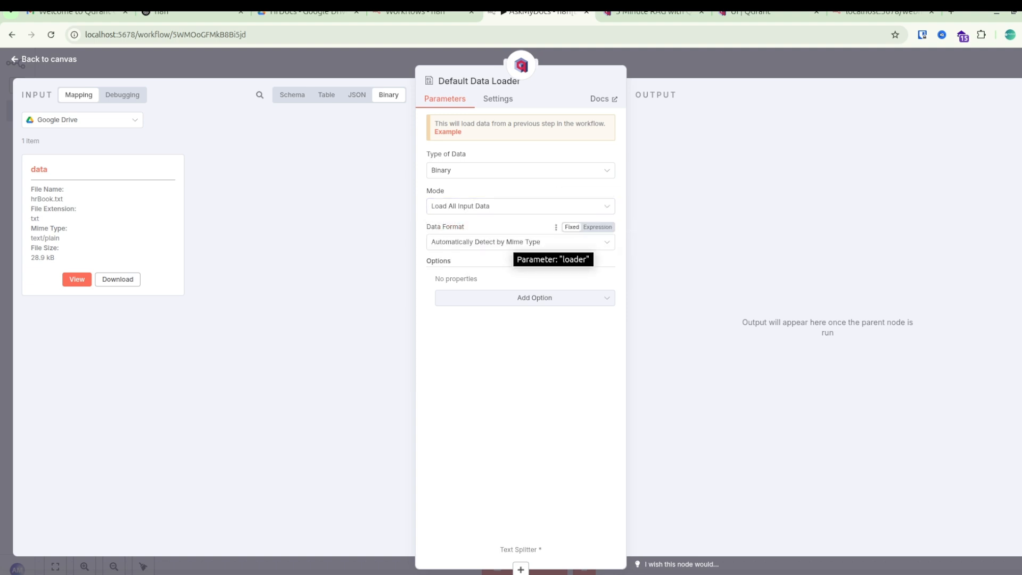
pyautogui.click(533, 242)
pyautogui.scroll(-2, 511, 330)
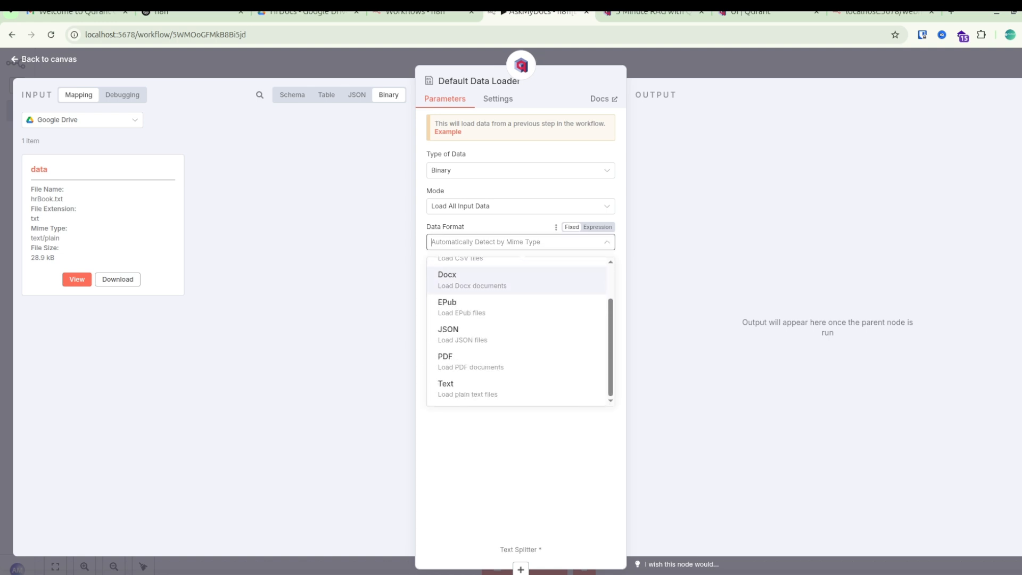
pyautogui.click(468, 387)
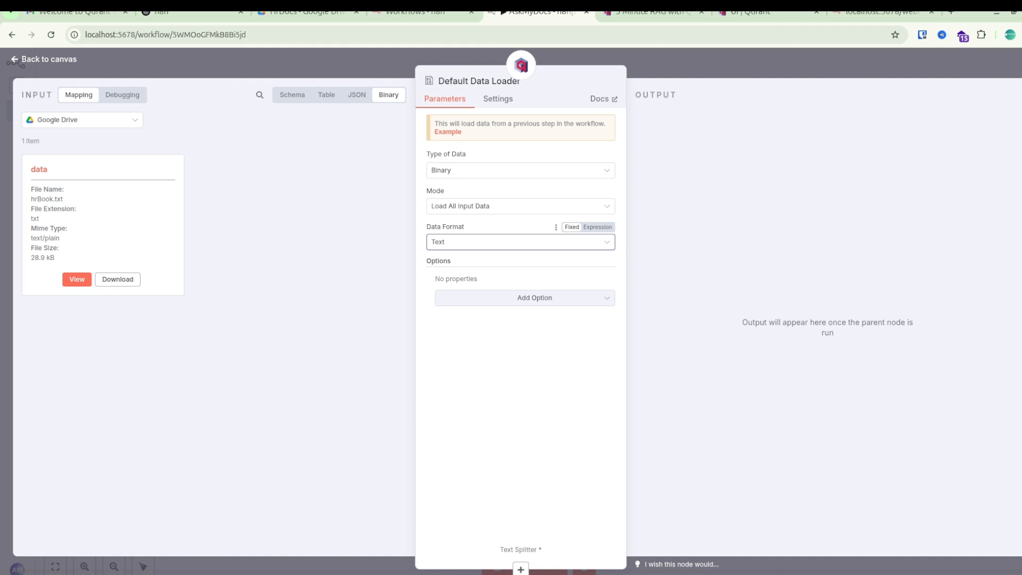
pyautogui.press('Escape')
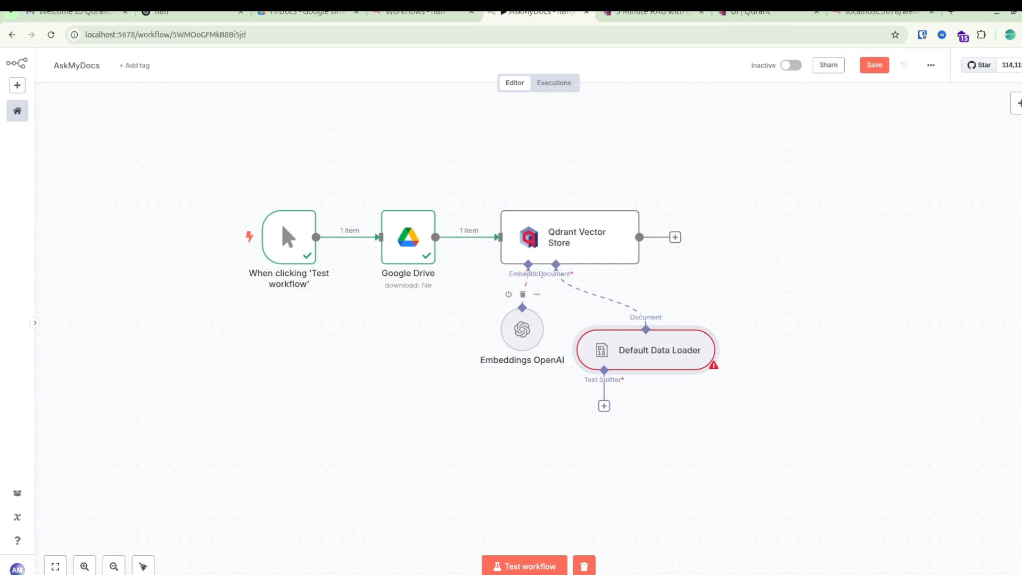
pyautogui.moveTo(646, 350); pyautogui.dragTo(646, 339)
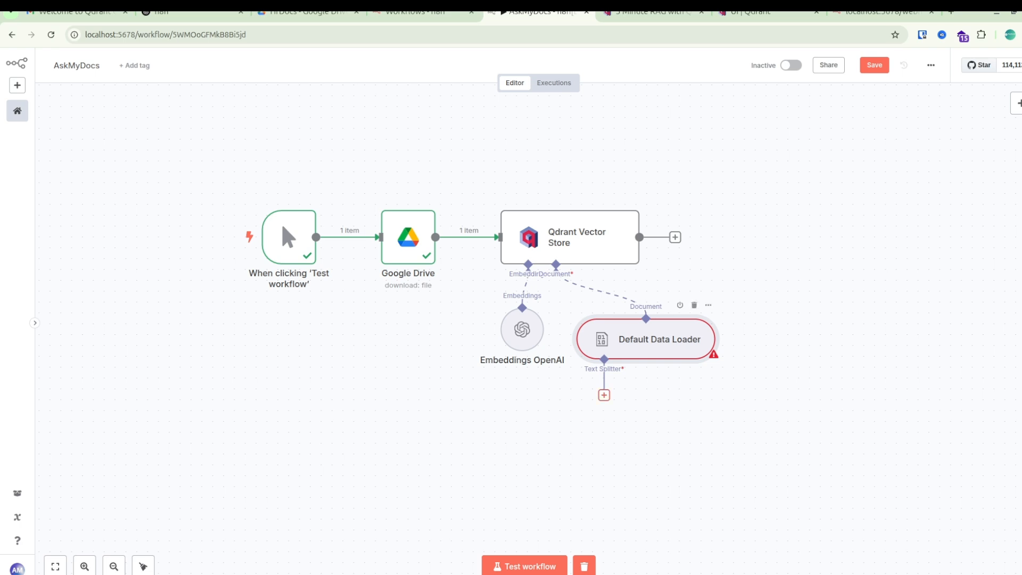
# Attach a Recursive Character Text Splitter to the Default Data Loader with chunk size 5000 and chunk overlap 10.
pyautogui.click(604, 395)
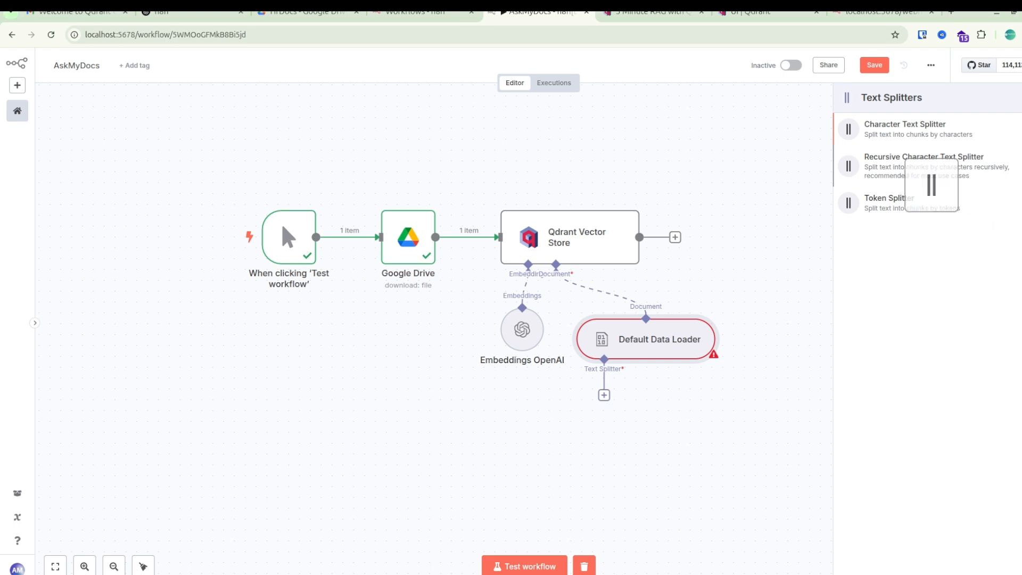
pyautogui.click(924, 166)
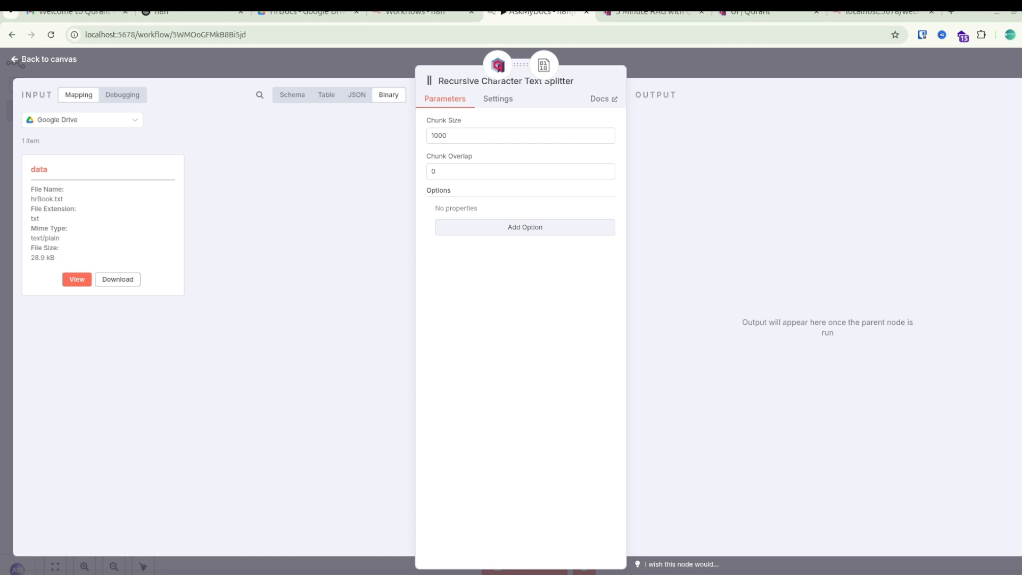
pyautogui.click(432, 135)
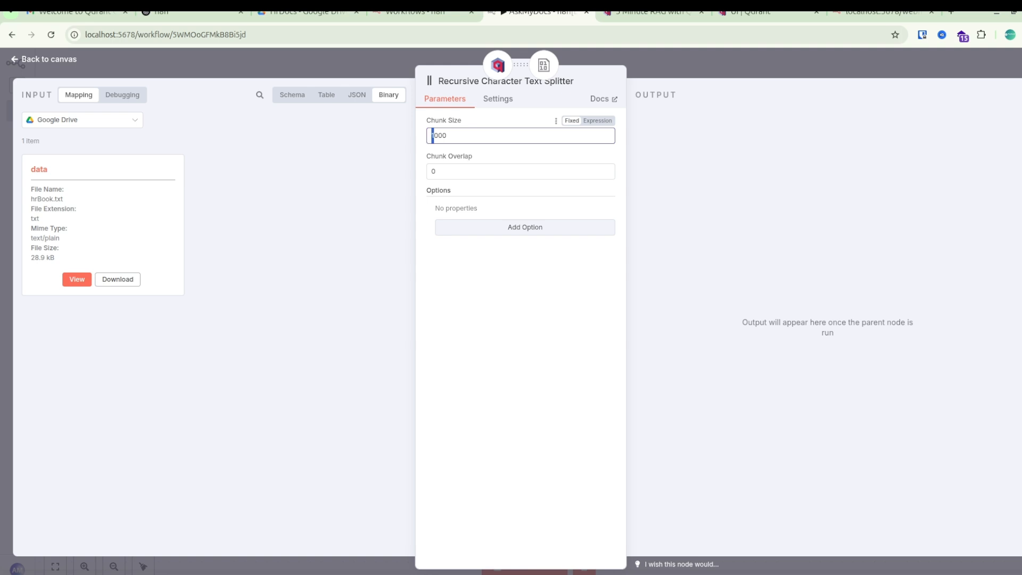
pyautogui.write('5')
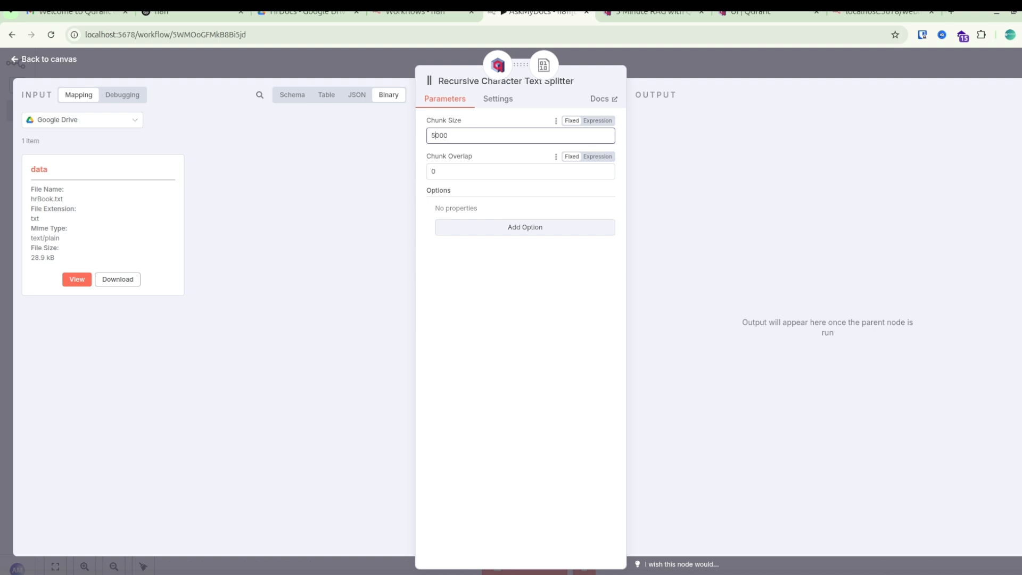
pyautogui.click(433, 171)
pyautogui.write('10')
pyautogui.press('Escape')
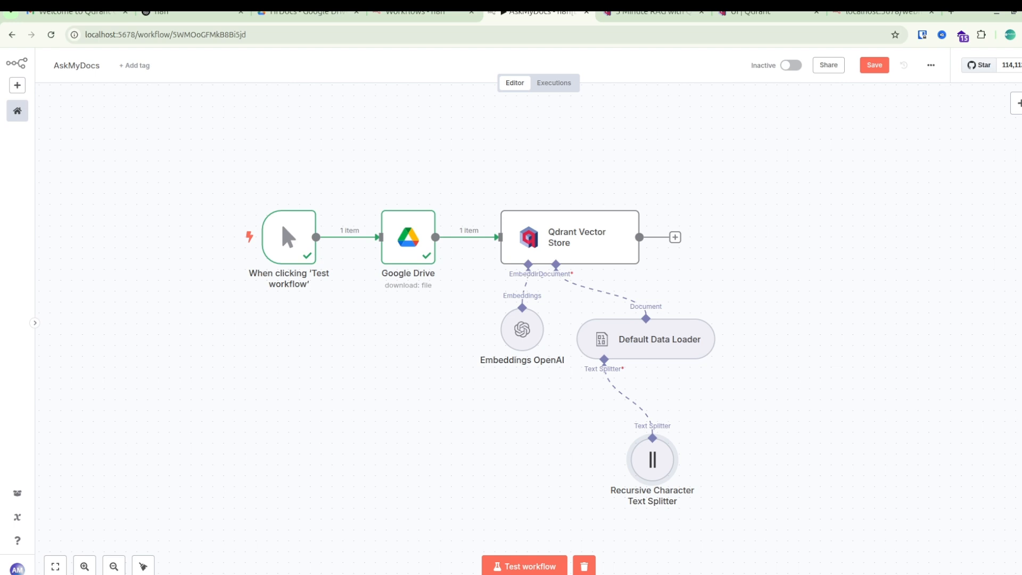
# Save the AskMyDocs workflow and run a test of it.
pyautogui.hotkey('ctrl', 's')
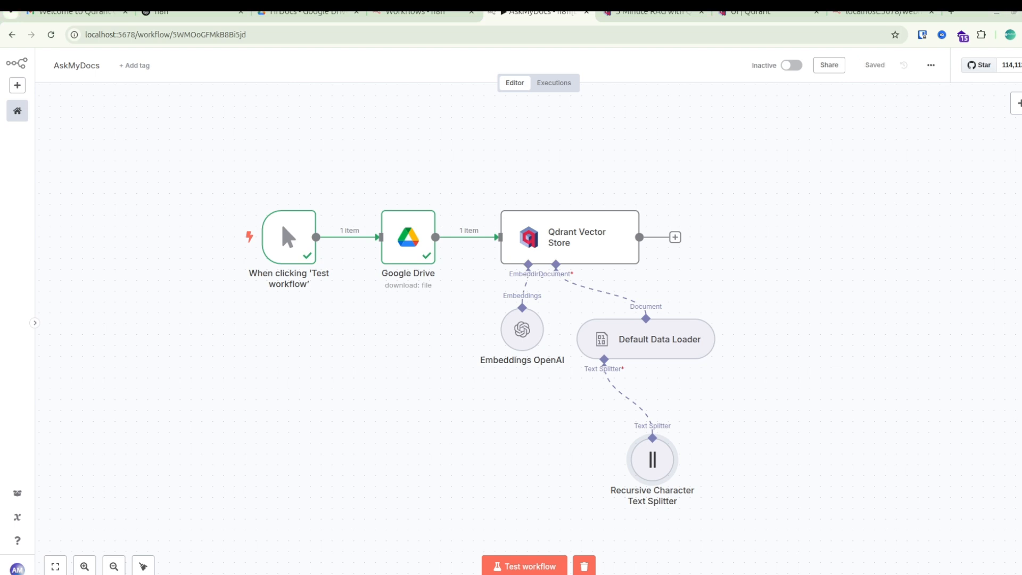
pyautogui.click(524, 566)
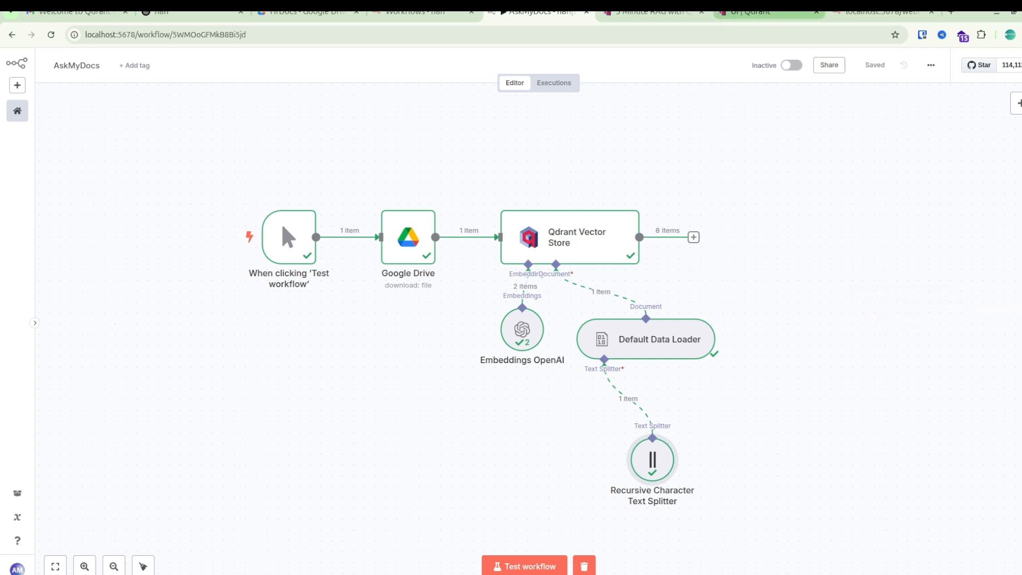
# Switch to the Qdrant dashboard and check the hrbook collection's point count in the collections list.
pyautogui.click(756, 13)
pyautogui.click(654, 14)
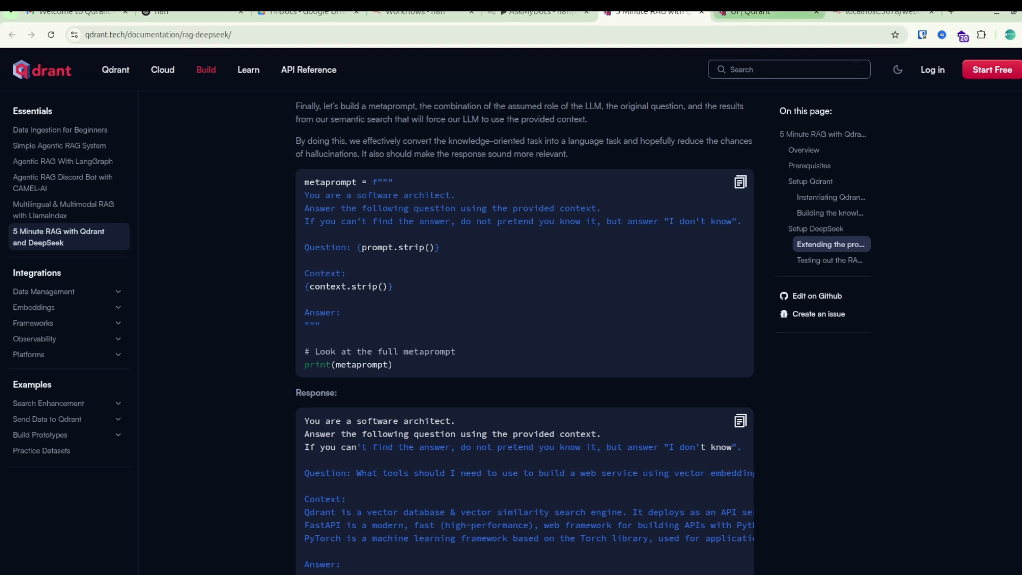
pyautogui.click(761, 13)
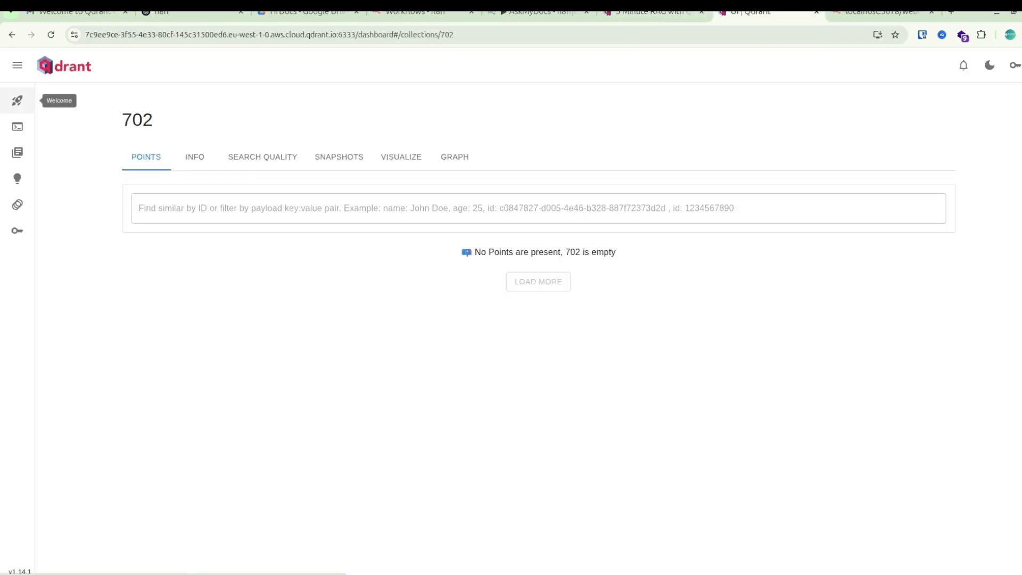
pyautogui.click(18, 126)
pyautogui.click(18, 153)
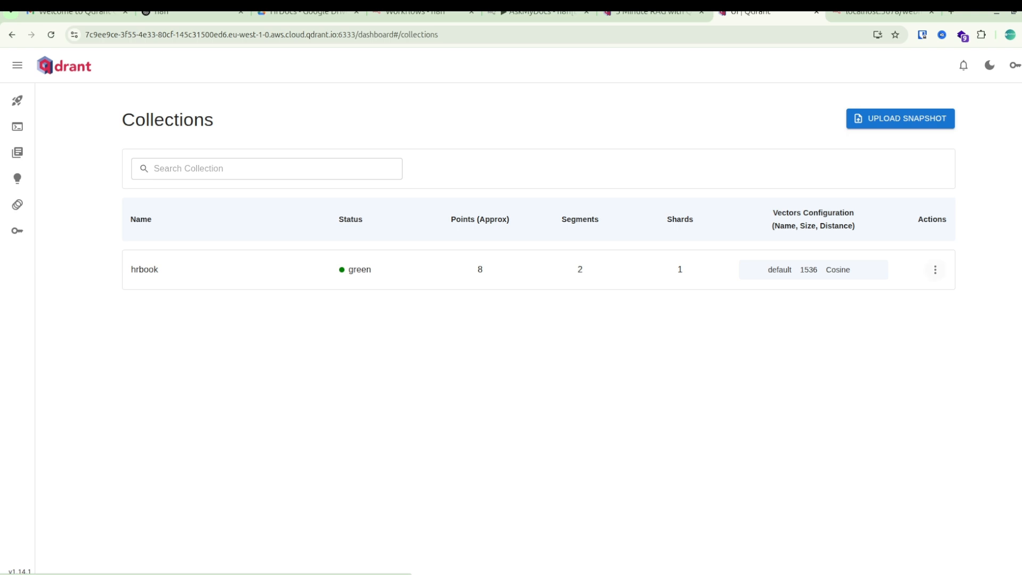
pyautogui.moveTo(476, 270); pyautogui.dragTo(484, 270)
pyautogui.click(486, 274)
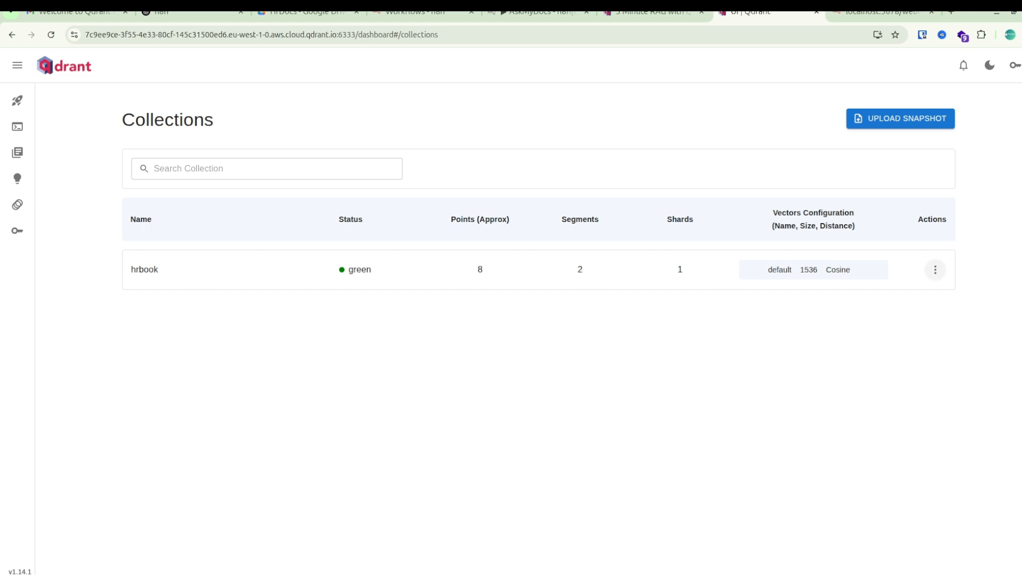
# Return to the AskMyDocs workflow in n8n, add a Chat Trigger and place it to the right of the document-loading branch.
pyautogui.click(538, 12)
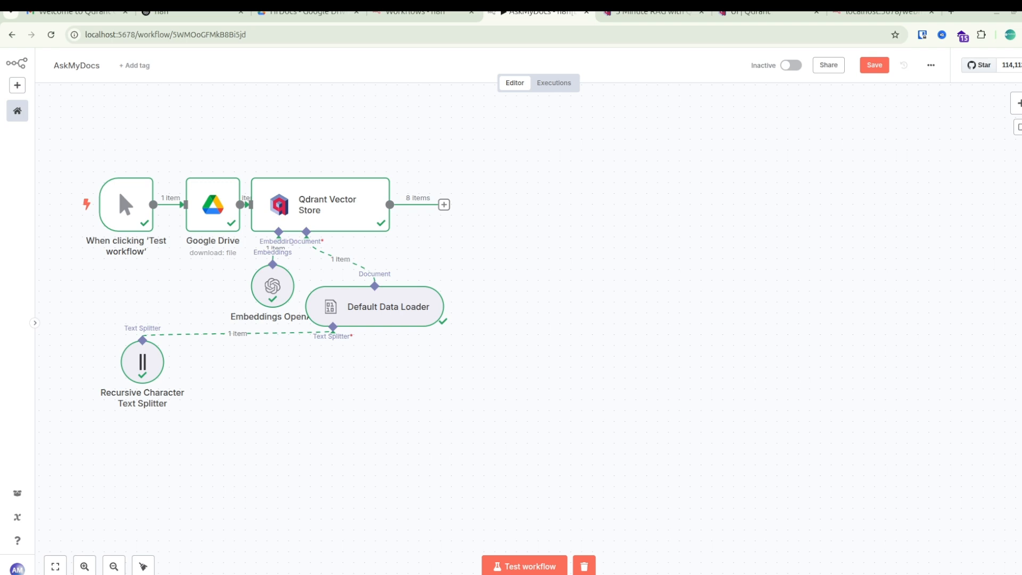
pyautogui.click(1017, 103)
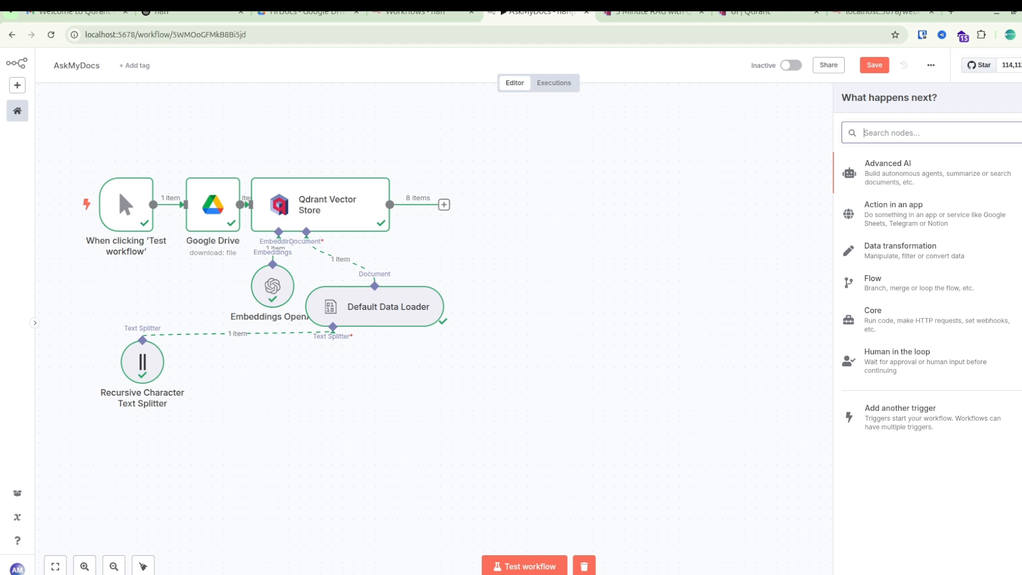
pyautogui.write('ch')
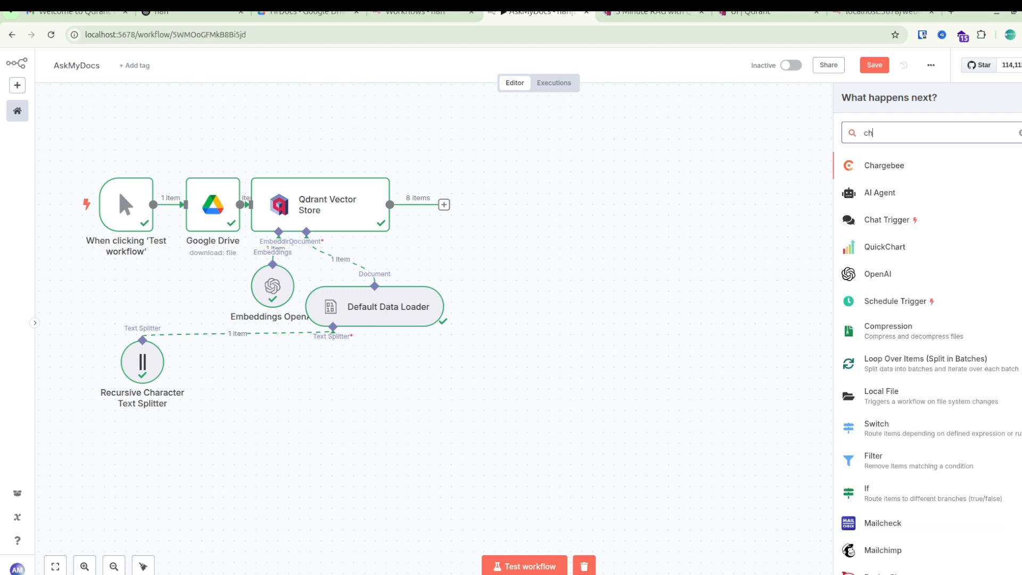
pyautogui.press('Down')
pyautogui.press('Down')
pyautogui.press('Return')
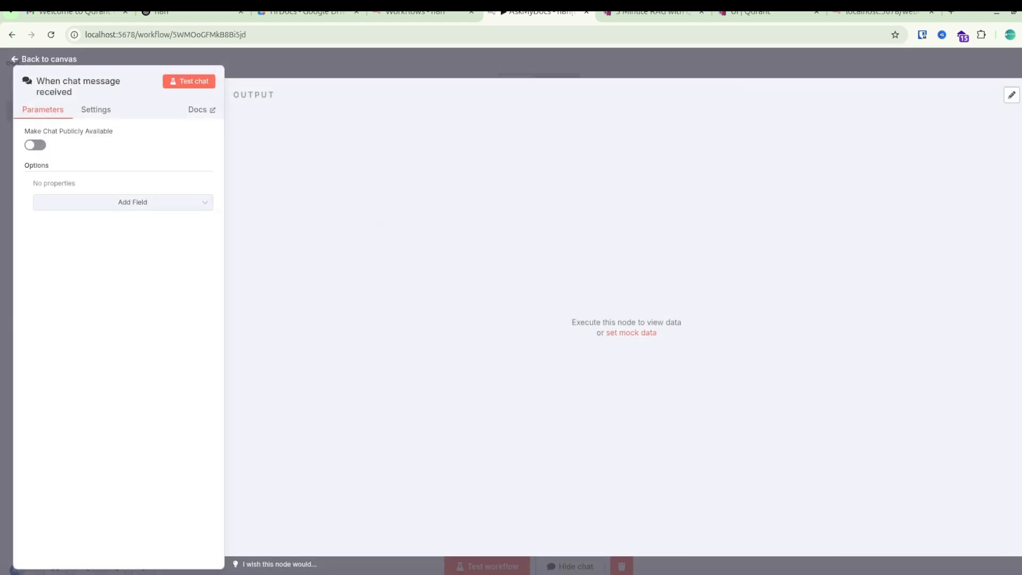
pyautogui.press('Escape')
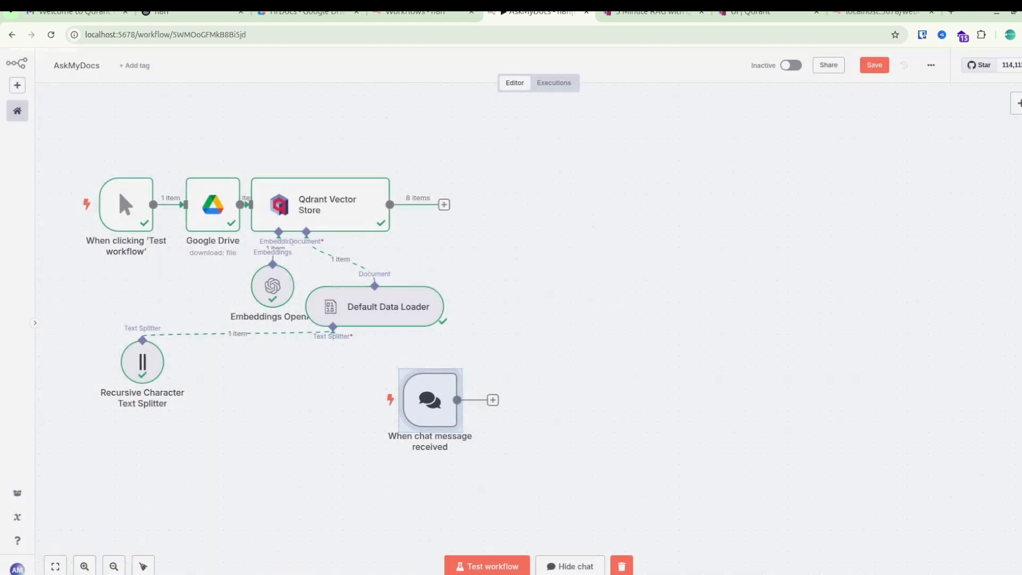
pyautogui.moveTo(582, 248); pyautogui.dragTo(593, 204)
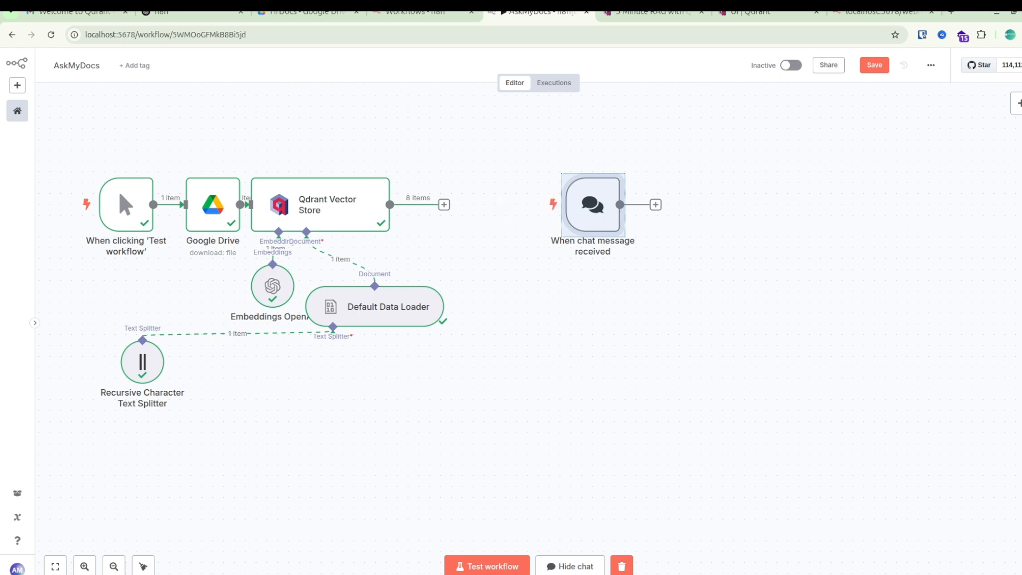
# Add a Qdrant Vector Store node that retrieves documents for a Chain/Tool as Vector Store from the hrbook collection.
pyautogui.press('Tab')
pyautogui.write('qdra')
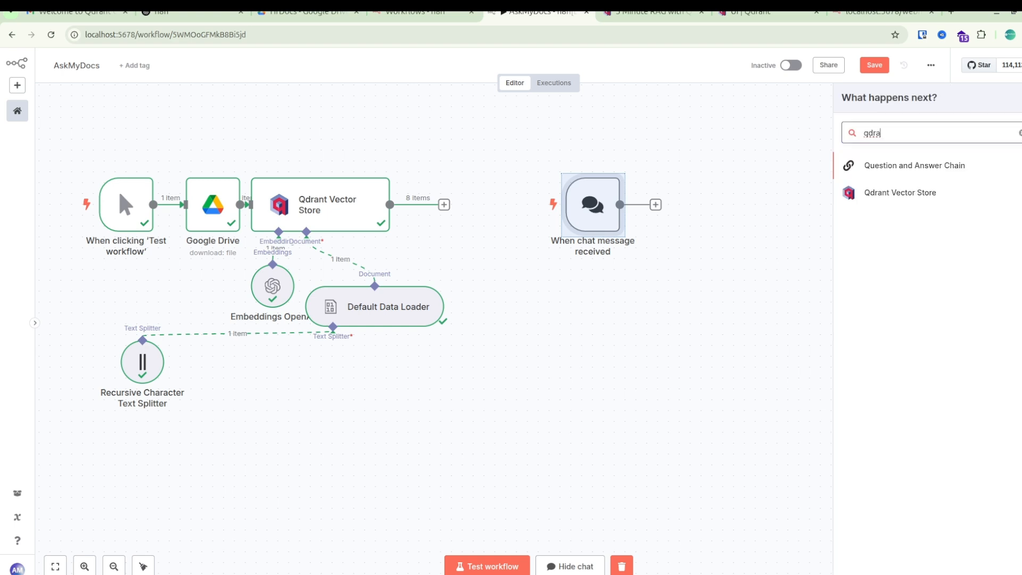
pyautogui.click(899, 193)
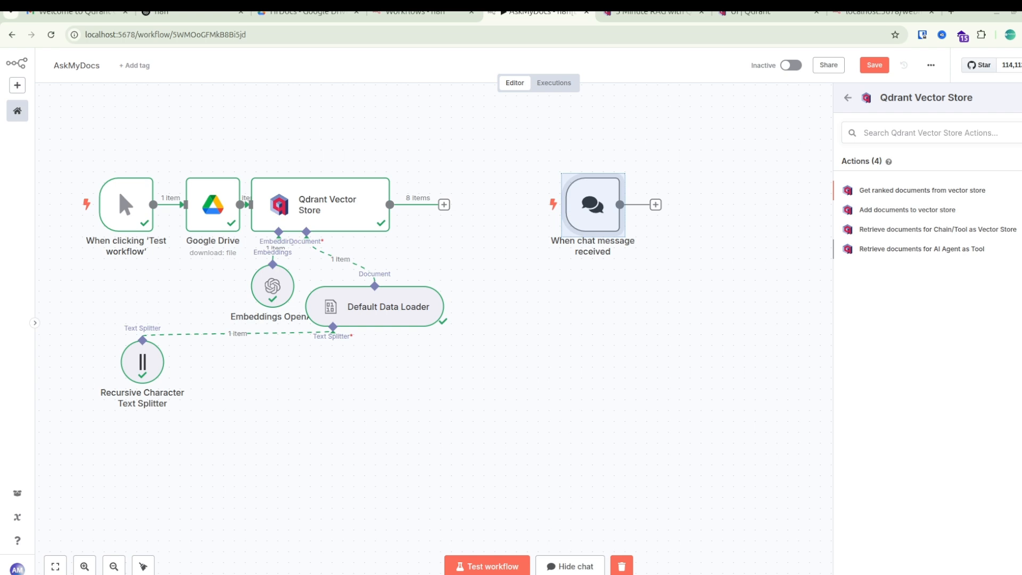
pyautogui.click(937, 230)
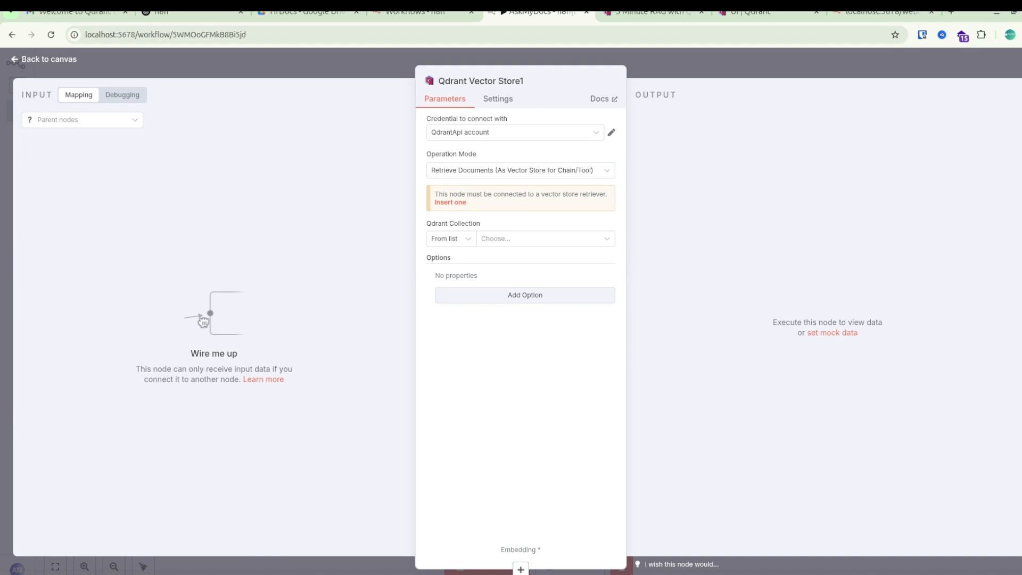
pyautogui.click(545, 239)
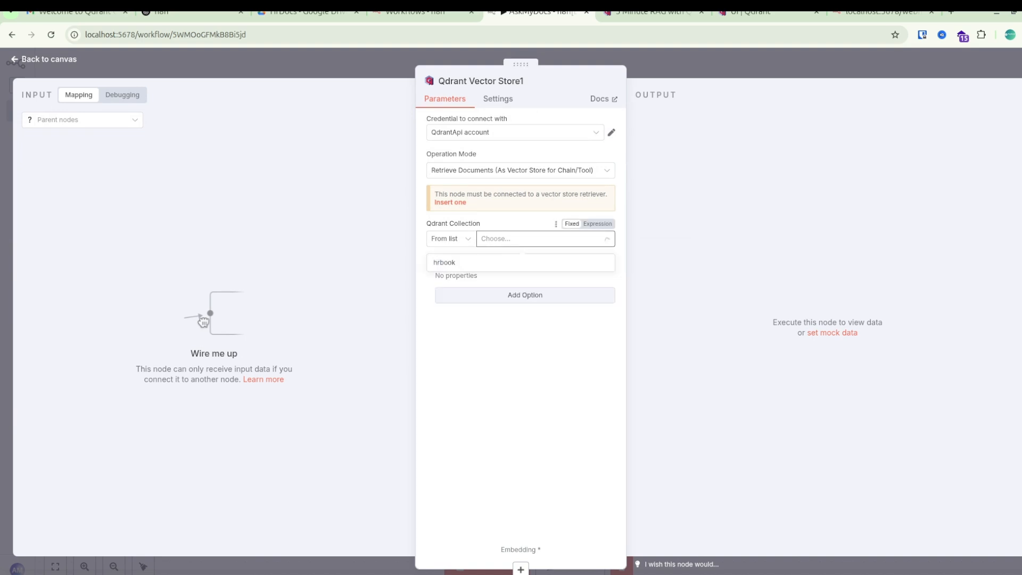
pyautogui.click(445, 262)
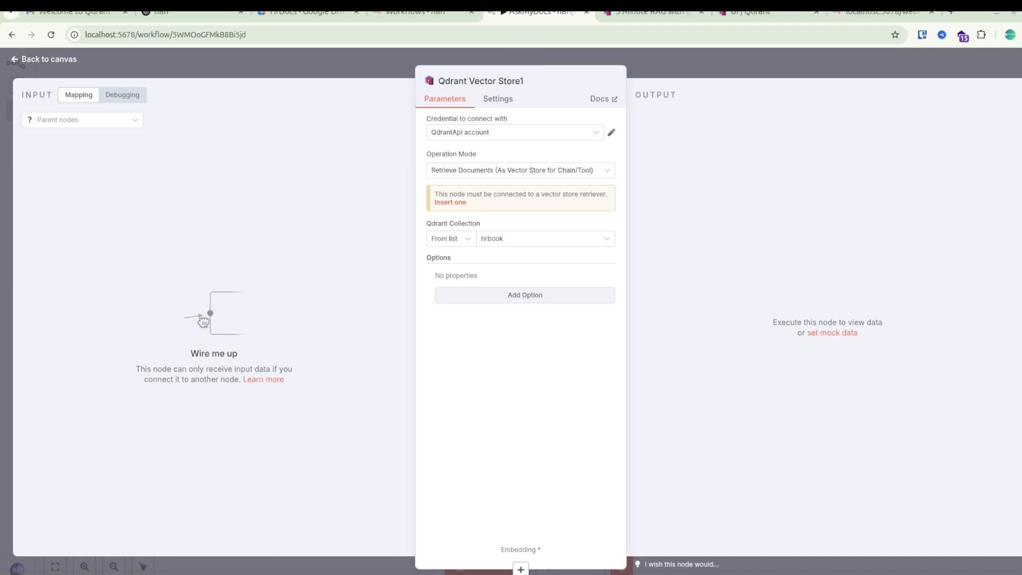
pyautogui.press('Escape')
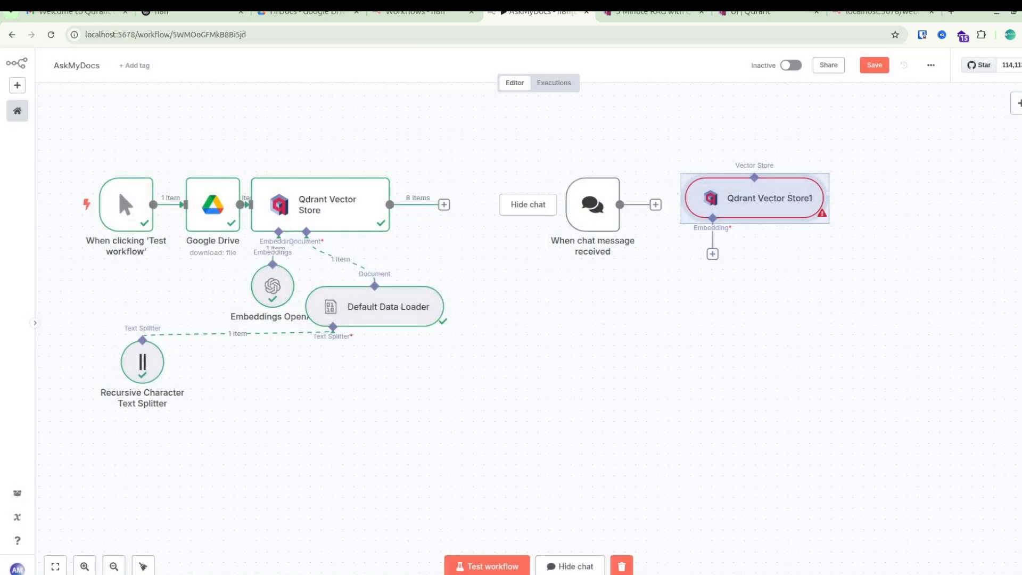
# Attach an Embeddings OpenAI node using text-embedding-3-small to the new vector store's Embedding input.
pyautogui.click(712, 254)
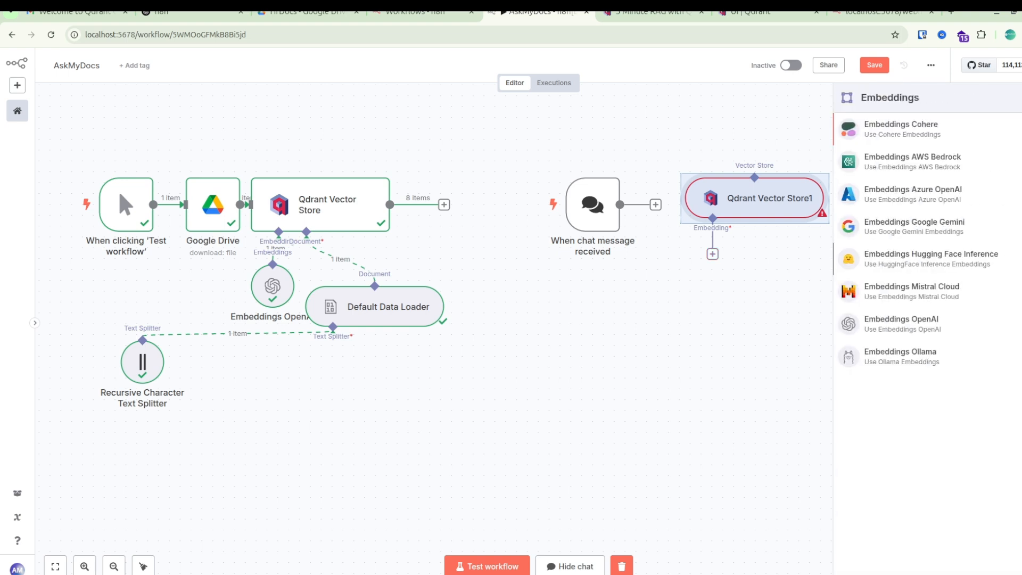
pyautogui.click(902, 323)
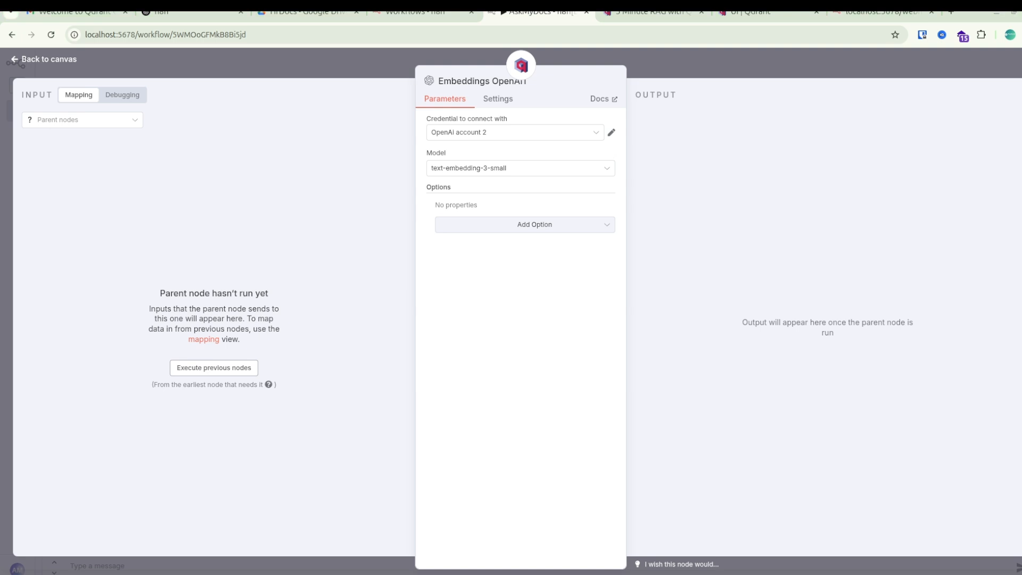
pyautogui.click(521, 168)
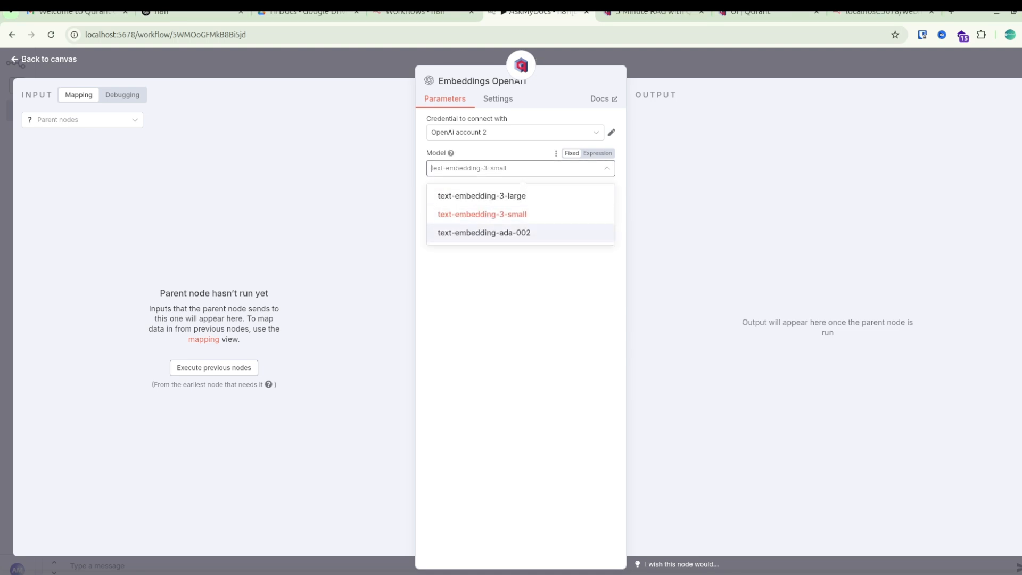
pyautogui.press('Escape')
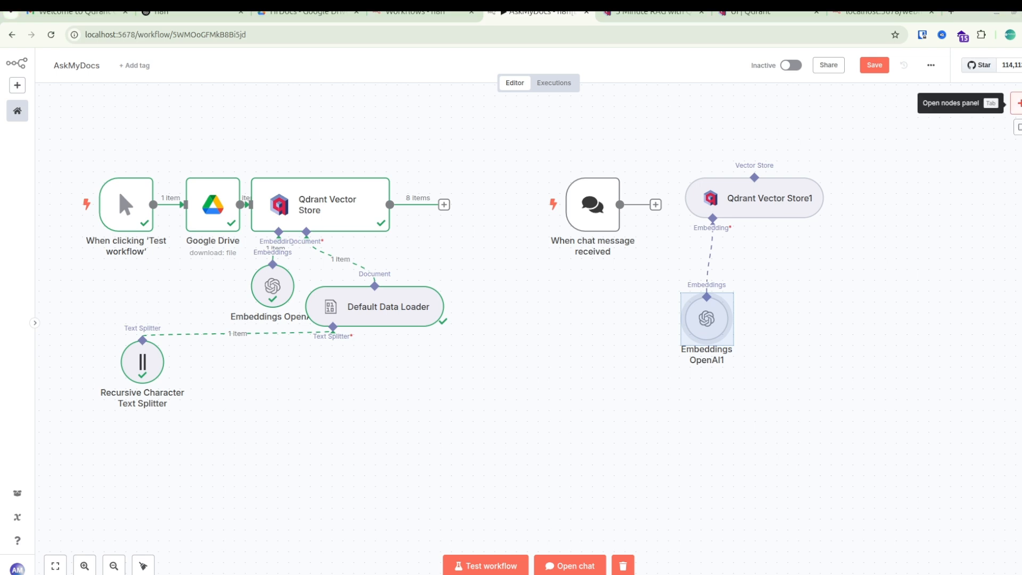
# Add a Question and Answer Chain node and connect the chat trigger's output to it.
pyautogui.click(1016, 103)
pyautogui.click(936, 173)
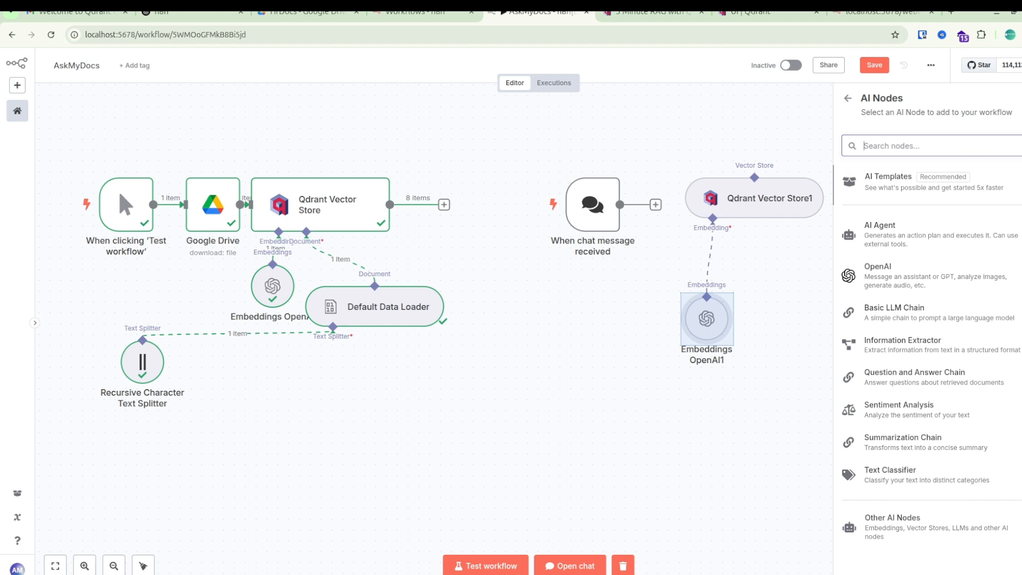
pyautogui.click(914, 377)
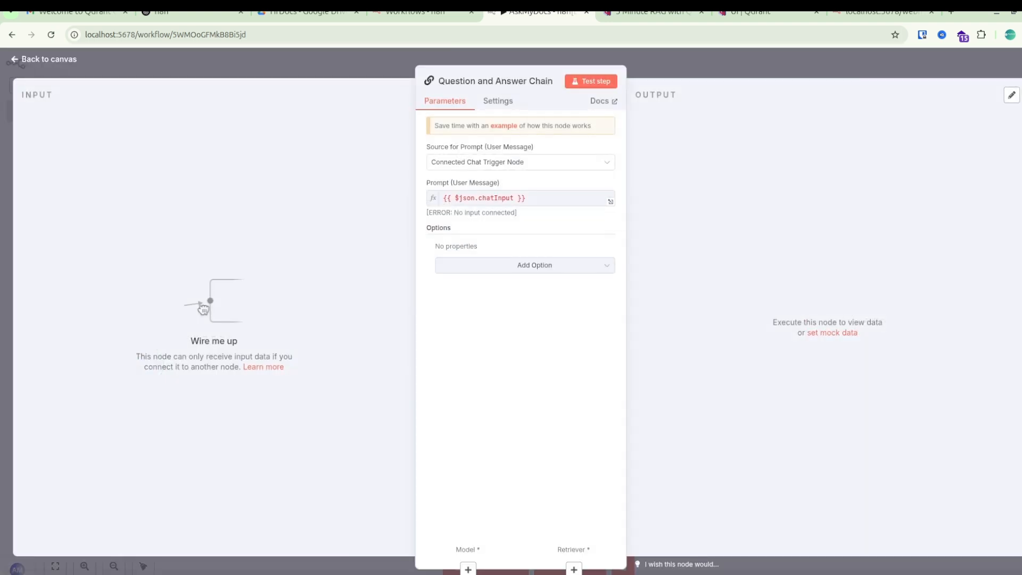
pyautogui.press('Escape')
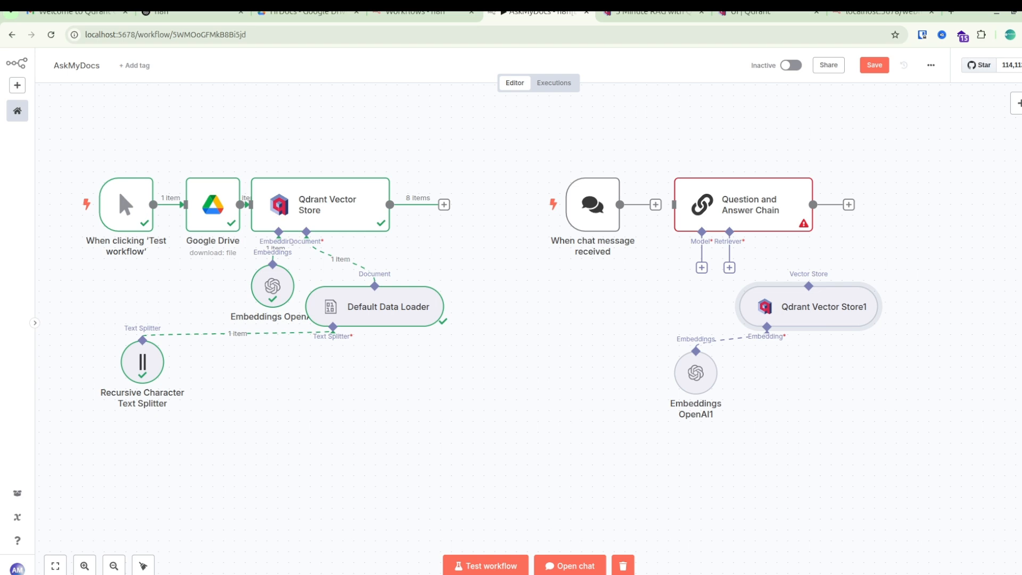
pyautogui.moveTo(655, 204); pyautogui.dragTo(674, 204)
# Try to connect the Question and Answer Chain's Retriever input directly to the Qdrant Vector Store1 node.
pyautogui.moveTo(729, 232); pyautogui.dragTo(809, 284)
pyautogui.moveTo(729, 232); pyautogui.dragTo(808, 285)
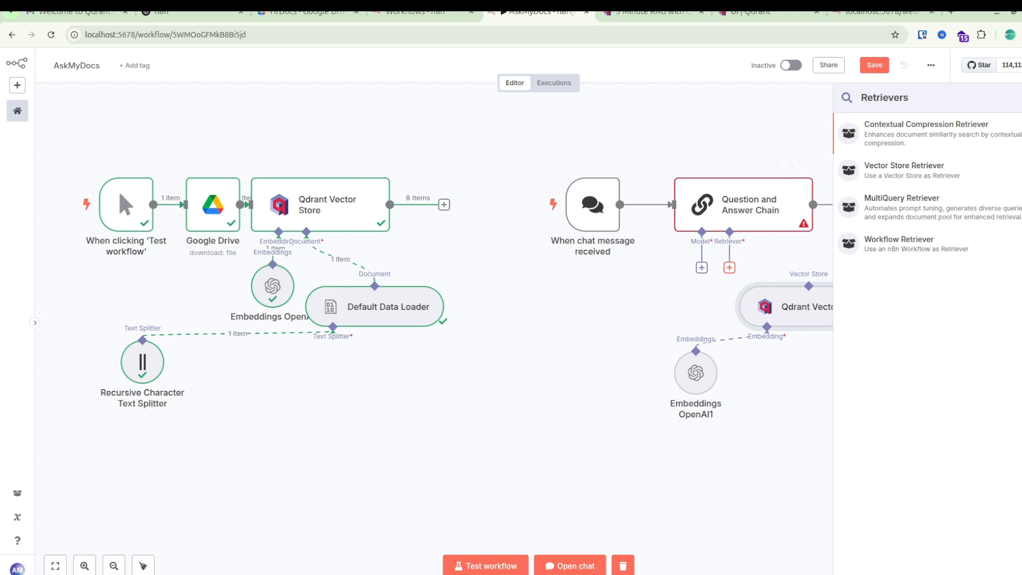
pyautogui.moveTo(729, 232); pyautogui.dragTo(808, 284)
pyautogui.moveTo(701, 232); pyautogui.dragTo(805, 280)
pyautogui.press('Escape')
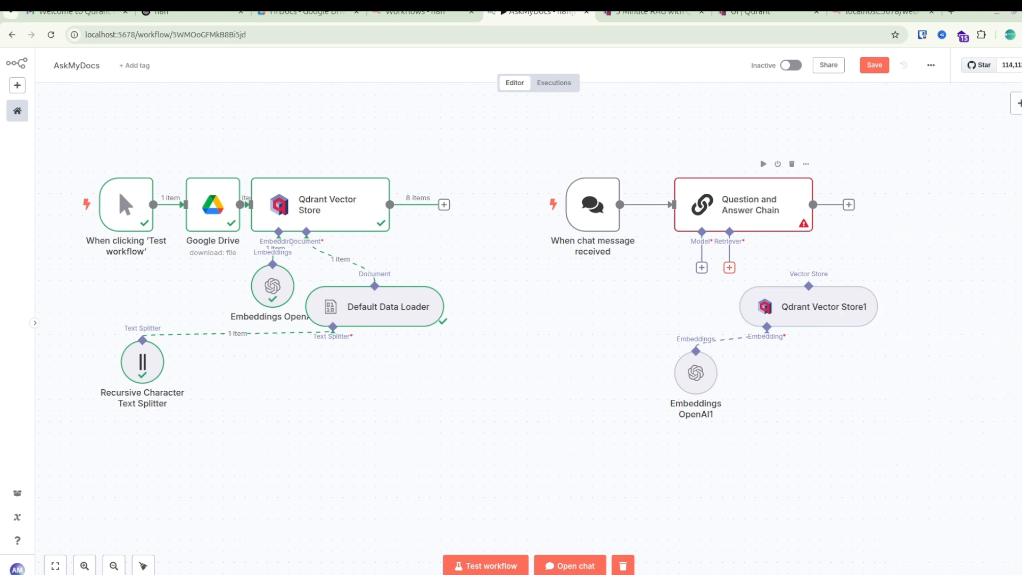
# Attach a Vector Store Retriever with a limit of 8 to the Question and Answer Chain's Retriever input.
pyautogui.click(729, 267)
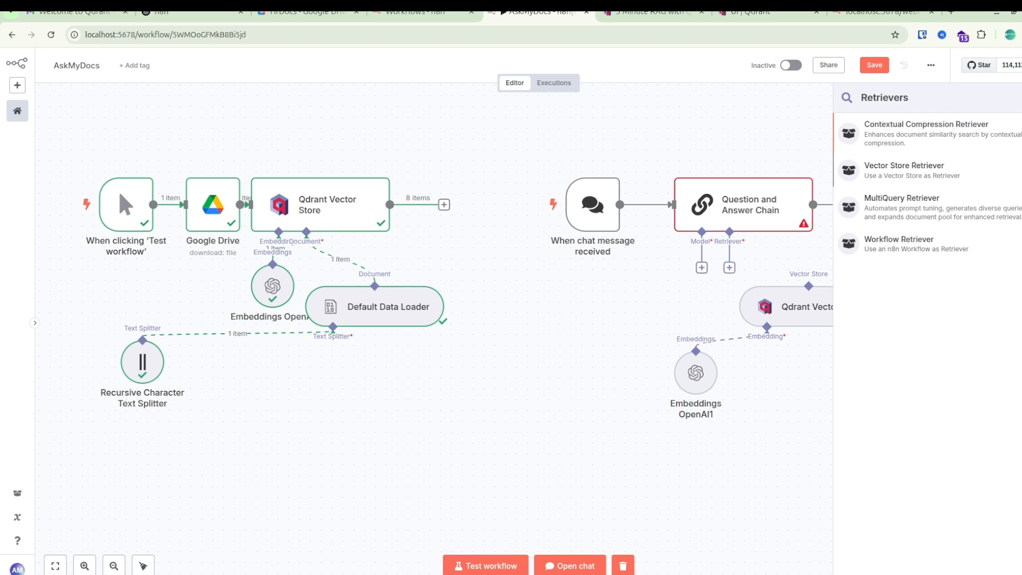
pyautogui.click(904, 170)
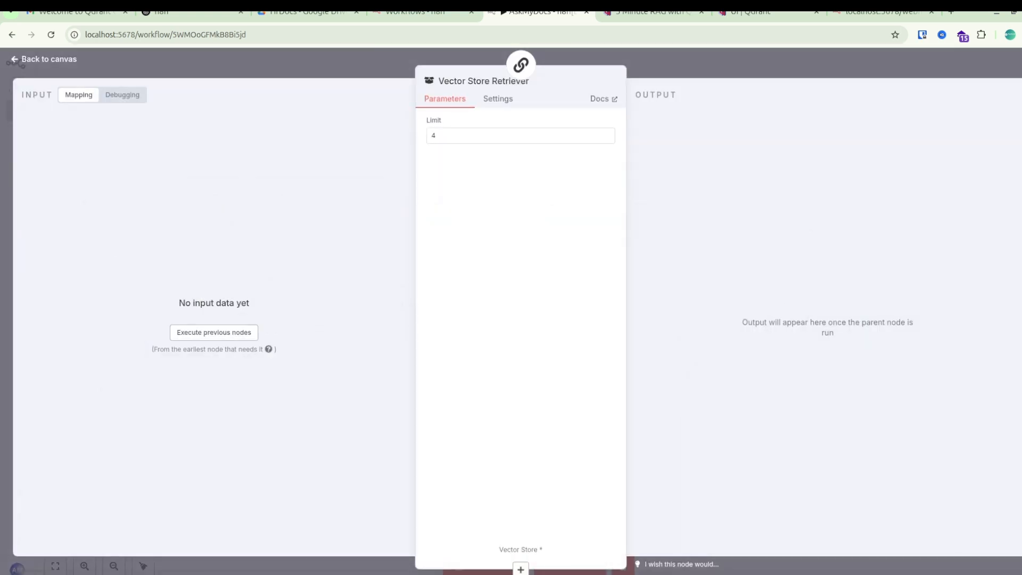
pyautogui.doubleClick(463, 135)
pyautogui.write('8')
pyautogui.press('Escape')
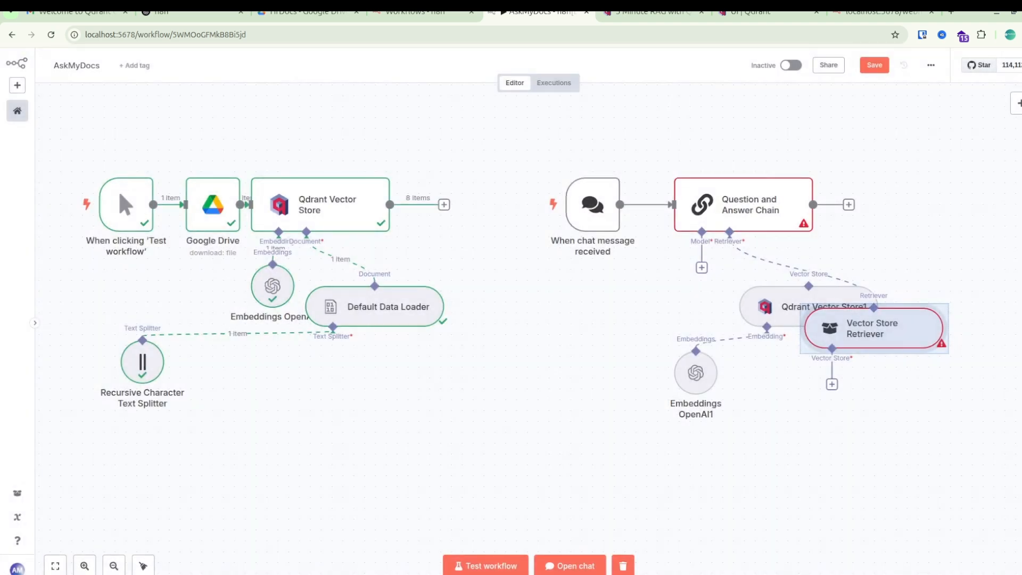
# Space out the retrieval branch's vector store and embeddings nodes, and connect the Vector Store Retriever to Qdrant Vector Store1.
pyautogui.moveTo(695, 373); pyautogui.dragTo(587, 394)
pyautogui.moveTo(738, 306); pyautogui.dragTo(780, 437)
pyautogui.moveTo(832, 385); pyautogui.dragTo(764, 416)
pyautogui.moveTo(587, 394); pyautogui.dragTo(598, 329)
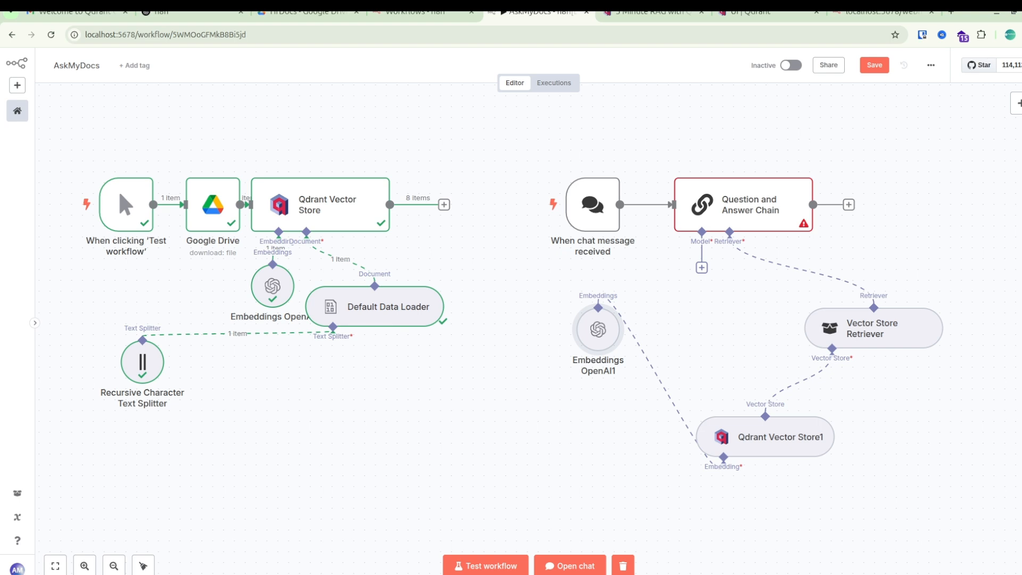
pyautogui.moveTo(597, 329); pyautogui.dragTo(608, 415)
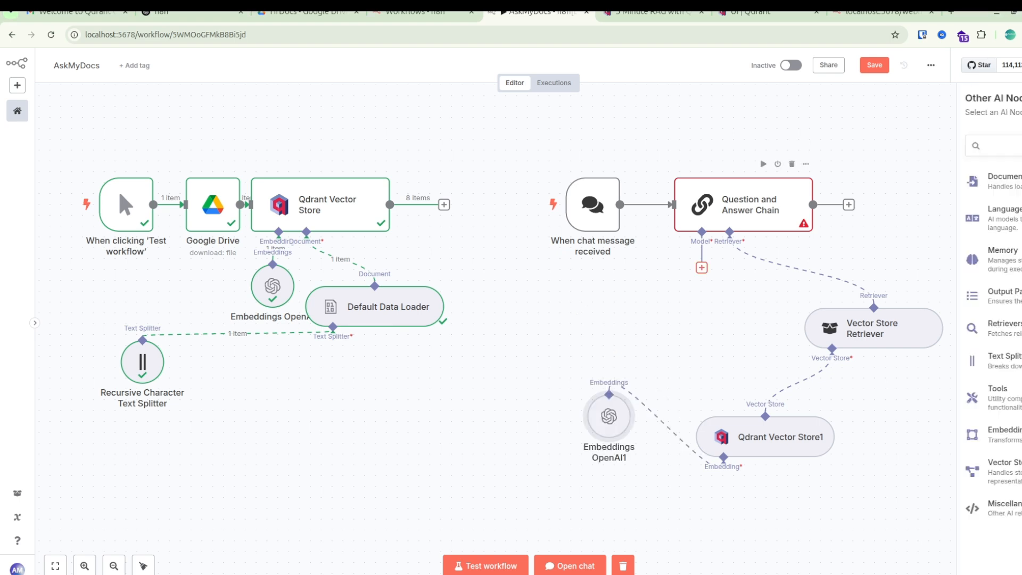
# Attach an OpenAI Chat Model using gpt-4o-mini to the Question and Answer Chain's Model input.
pyautogui.click(702, 267)
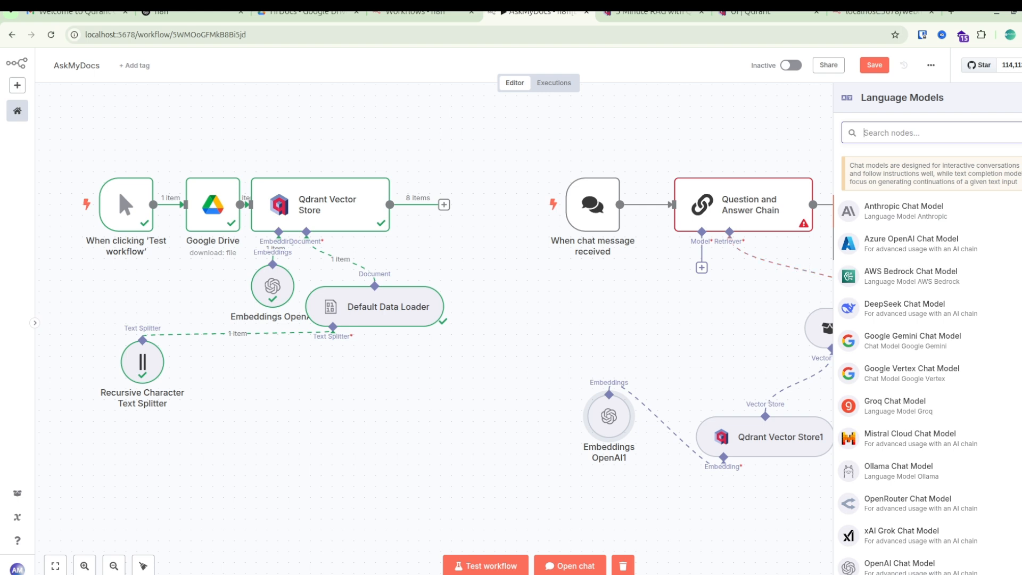
pyautogui.scroll(-1, 929, 351)
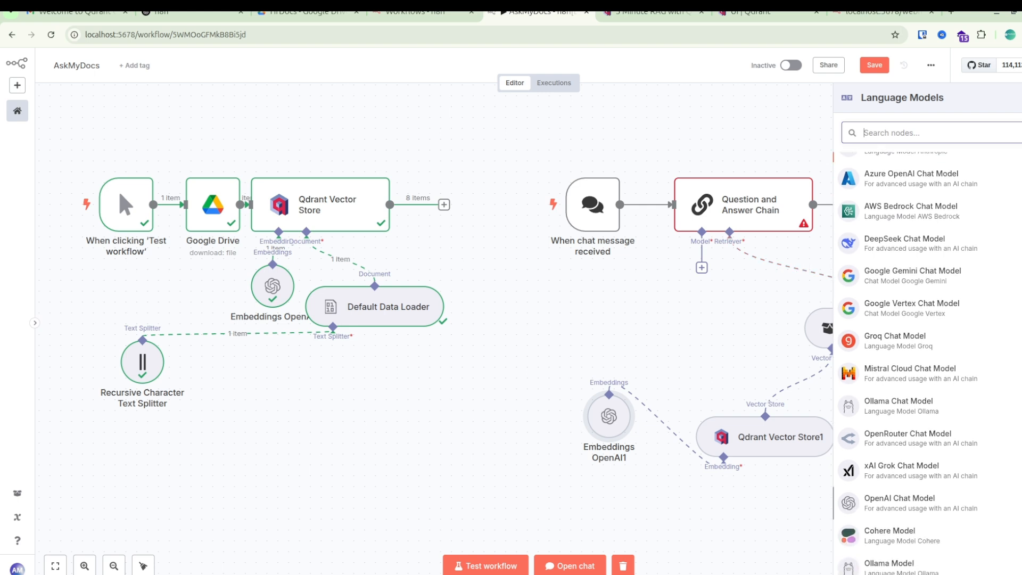
pyautogui.click(900, 503)
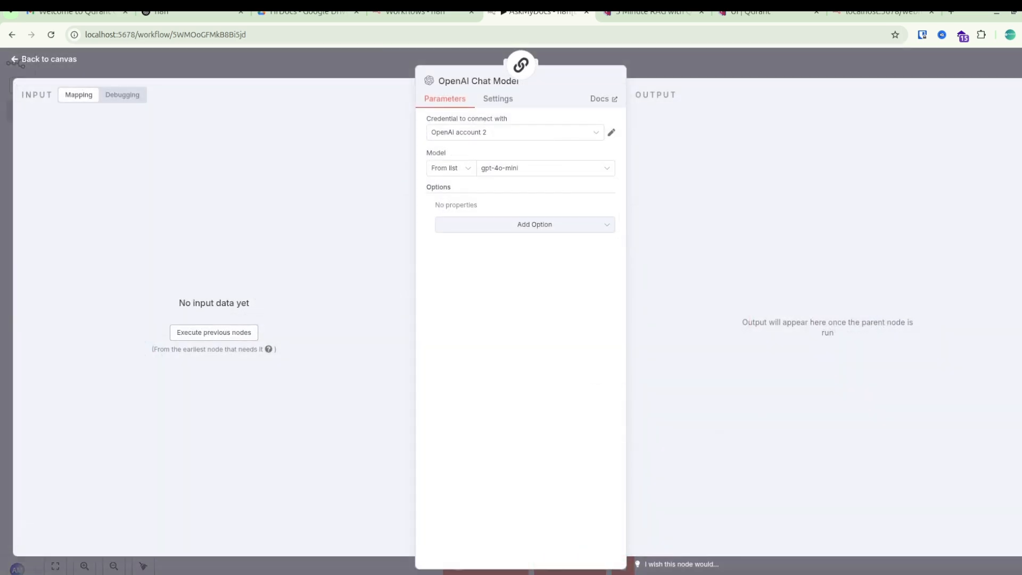
pyautogui.press('Escape')
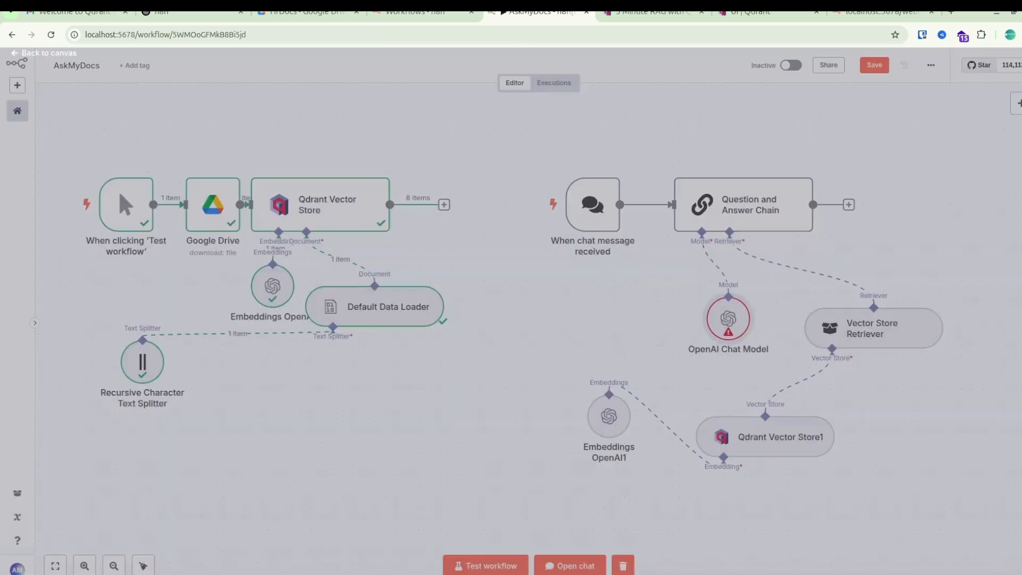
pyautogui.press('Return')
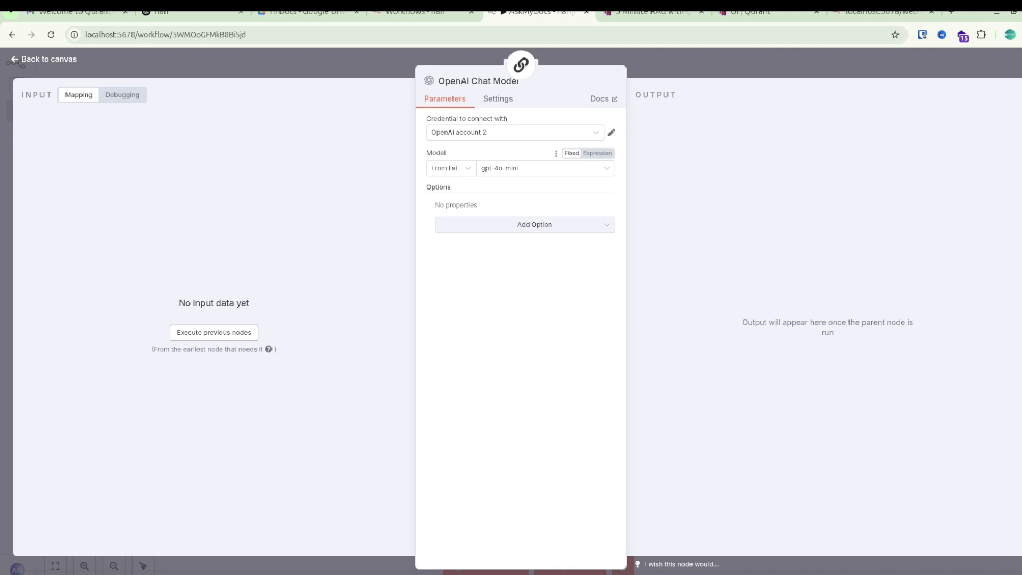
pyautogui.press('Escape')
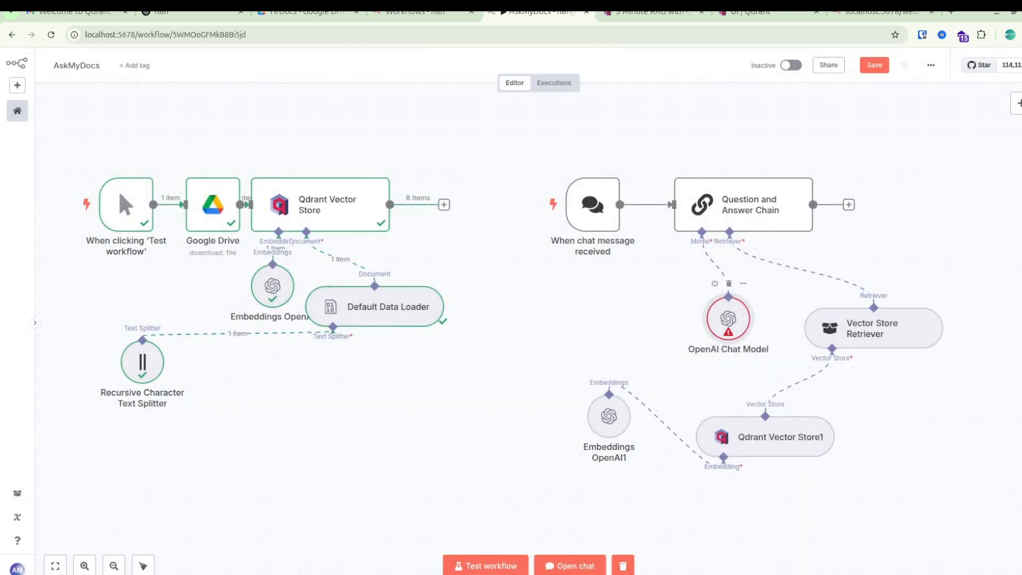
# Move Qdrant Vector Store1 beneath the Vector Store Retriever and its Embeddings OpenAI1 node just below it.
pyautogui.moveTo(781, 437); pyautogui.dragTo(867, 436)
pyautogui.moveTo(609, 416); pyautogui.dragTo(738, 503)
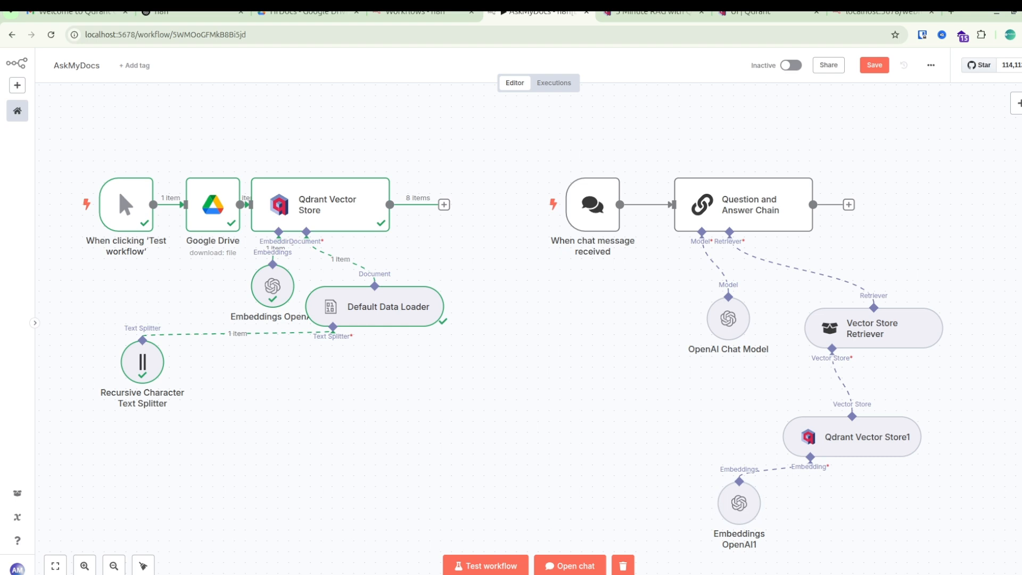
# Save the AskMyDocs workflow and open its chat for testing.
pyautogui.hotkey('ctrl', 's')
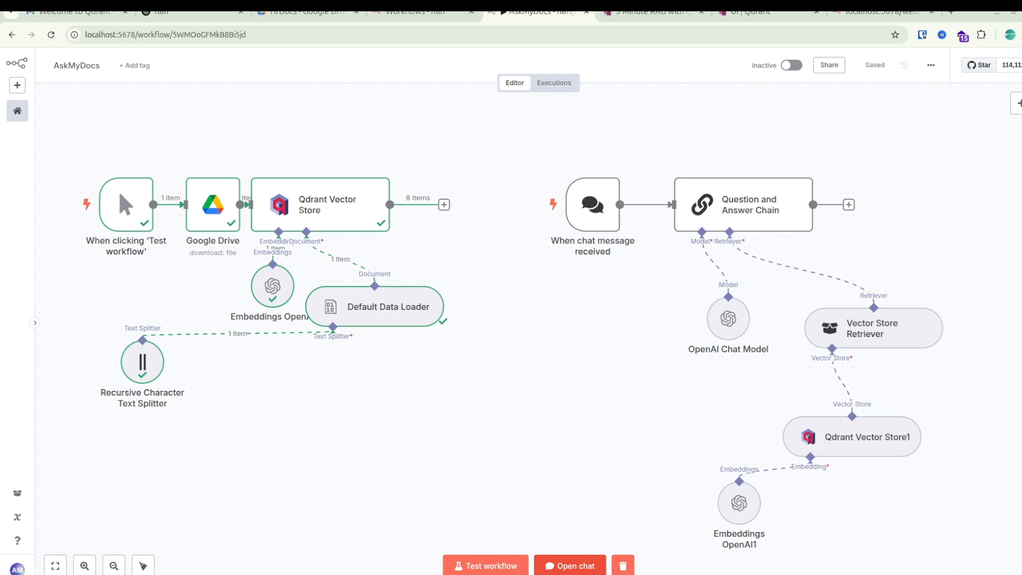
pyautogui.click(569, 566)
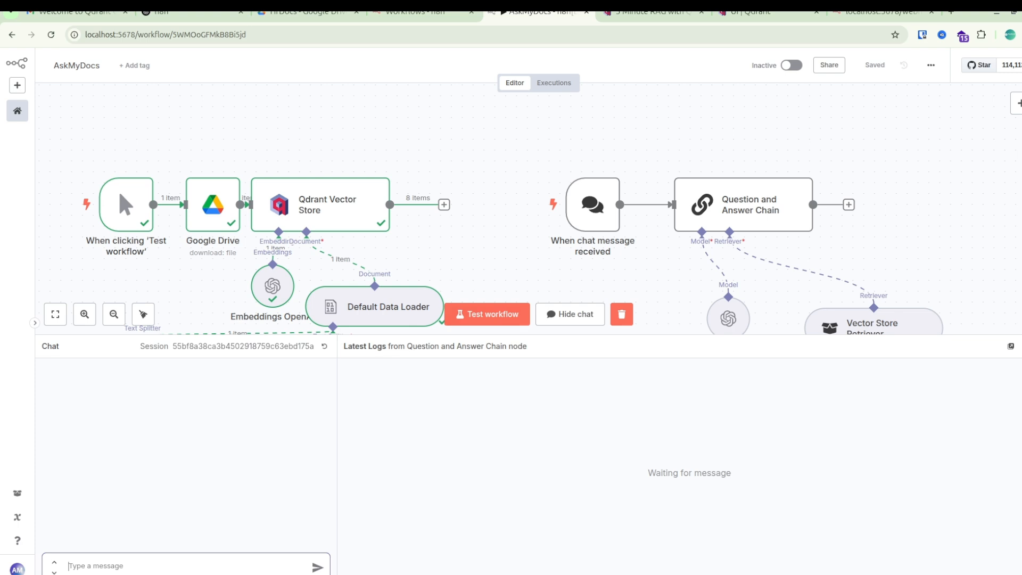
# Switch to Google Drive and preview hrBook.txt in the HrDocs folder to look through the handbook text.
pyautogui.click(308, 14)
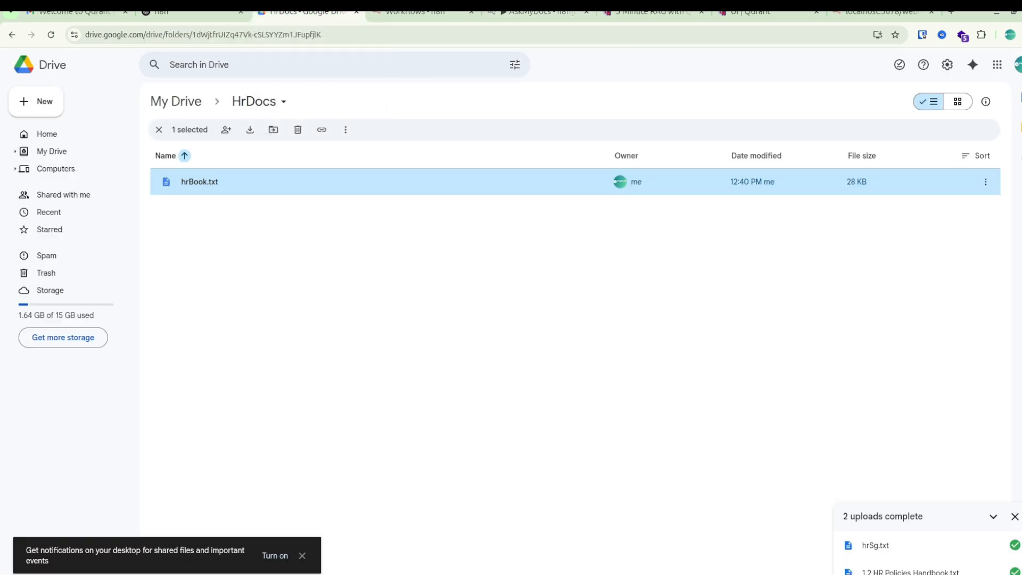
pyautogui.rightClick(210, 187)
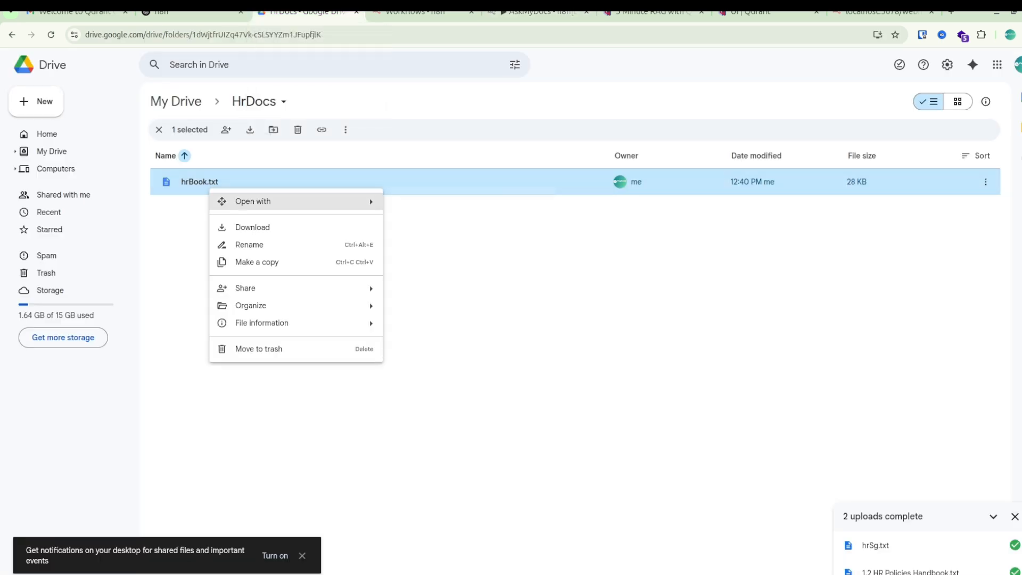
pyautogui.moveTo(266, 201)
pyautogui.click(422, 205)
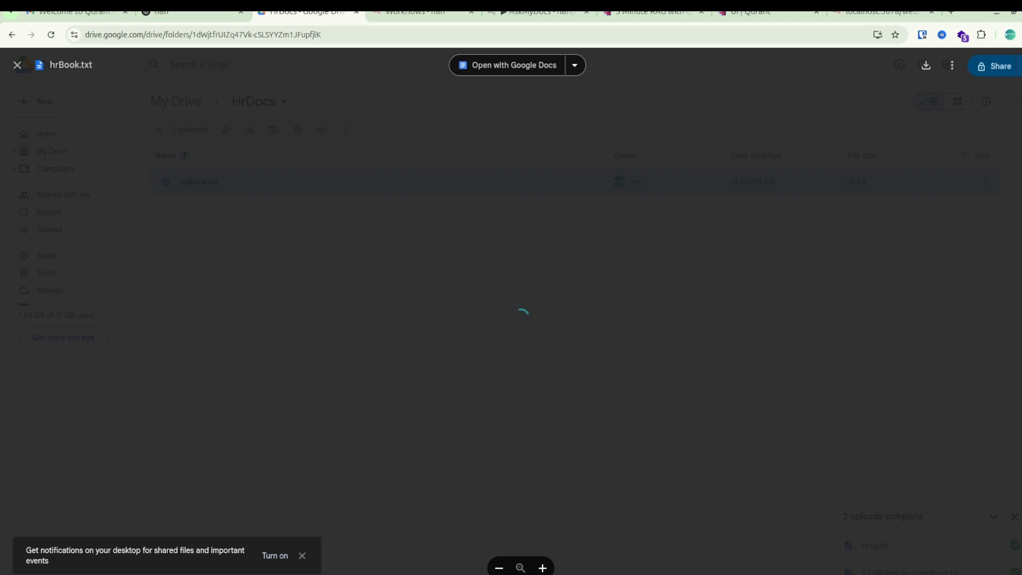
pyautogui.scroll(4, 520, 319)
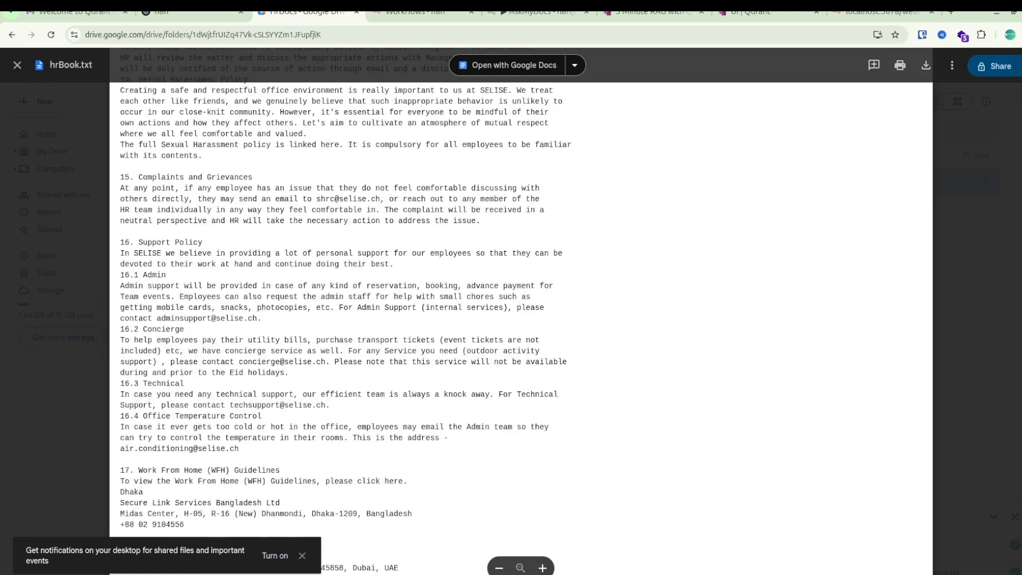
pyautogui.click(538, 11)
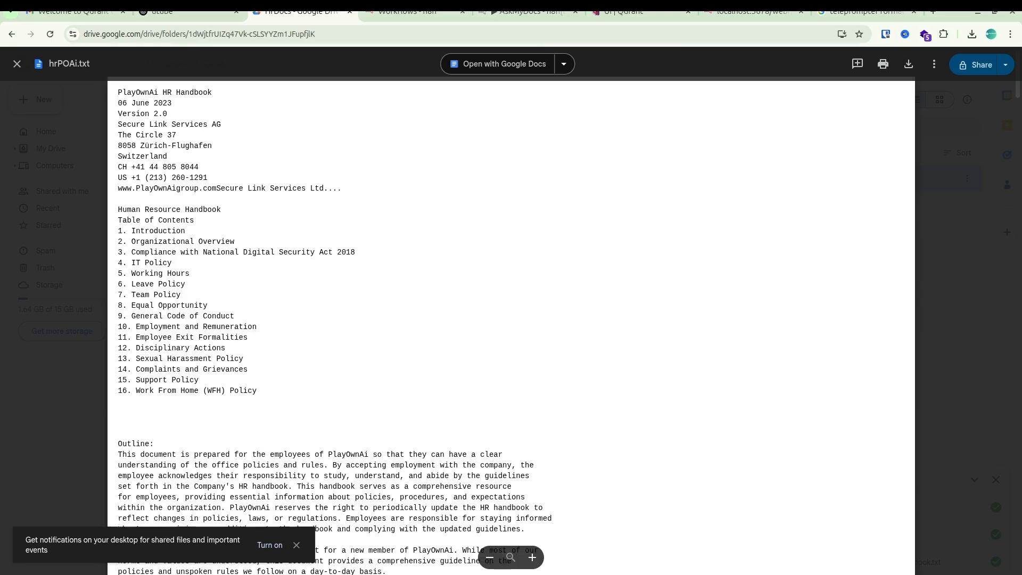
# Find section 4.5 in the hrPOAi.txt handbook preview and highlight its "General conduct" heading.
pyautogui.scroll(-6, 338, 313)
pyautogui.scroll(-4, 339, 313)
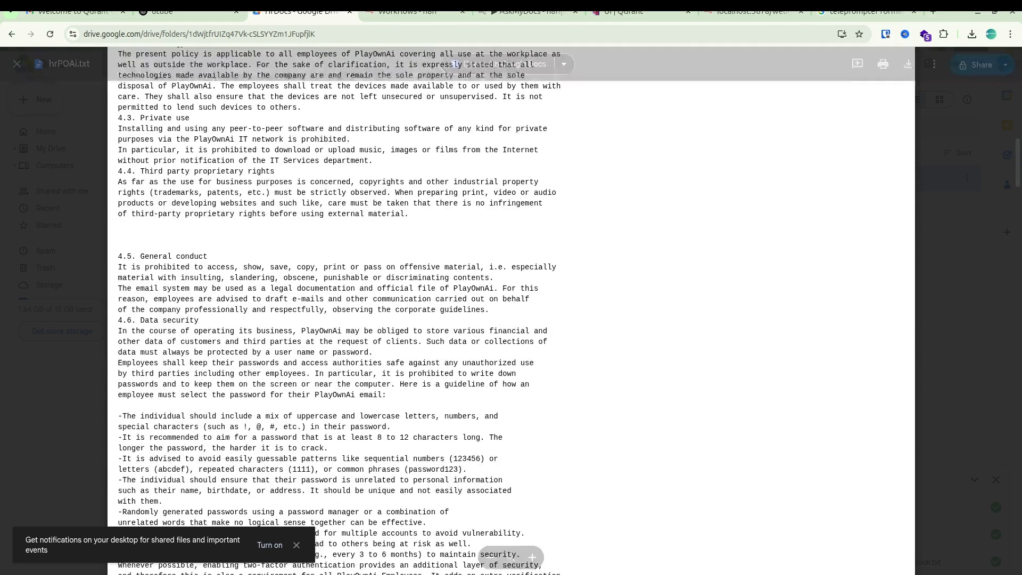
pyautogui.moveTo(140, 256); pyautogui.dragTo(208, 256)
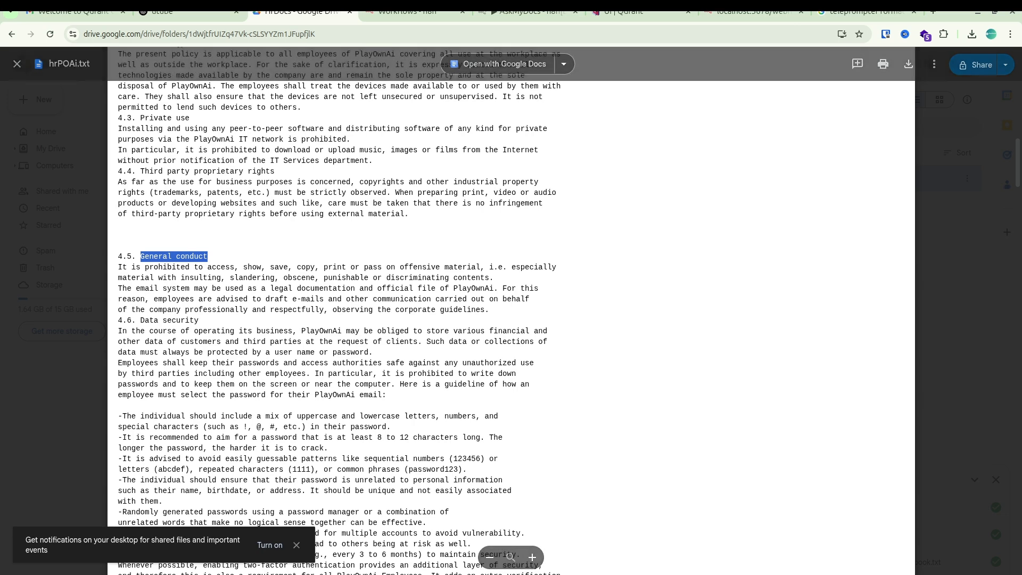
# Switch to the AskMyDocs workflow in n8n and ask its chat "what is General conduct?".
pyautogui.click(528, 12)
pyautogui.click(598, 185)
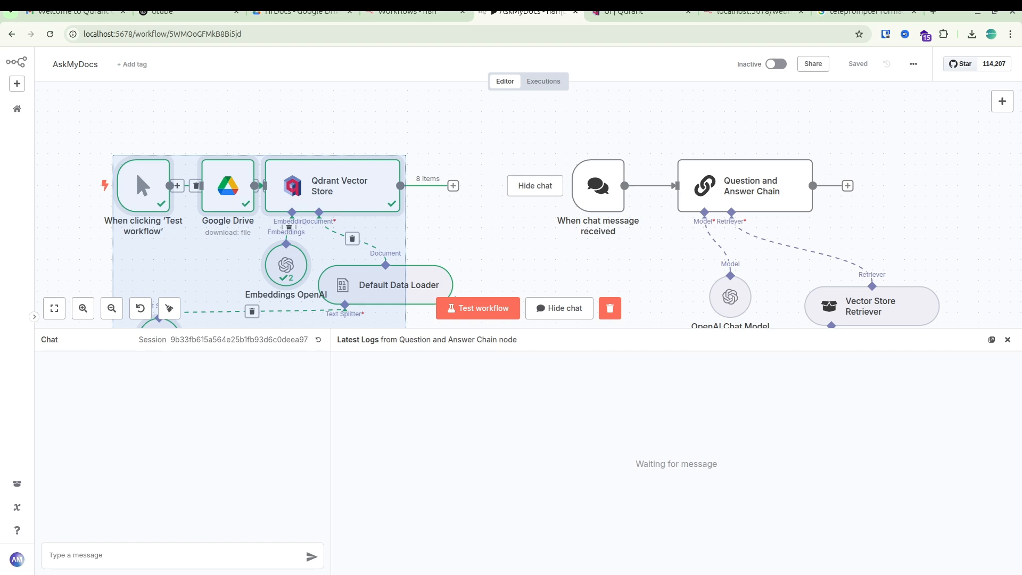
pyautogui.click(176, 555)
pyautogui.write('what ')
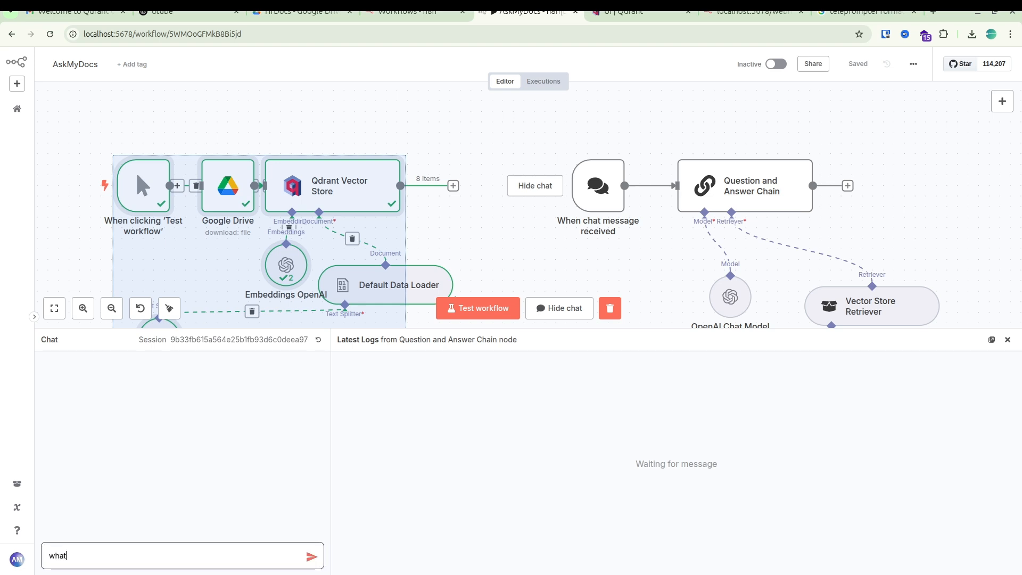
pyautogui.write('is General conduct?')
pyautogui.press('Return')
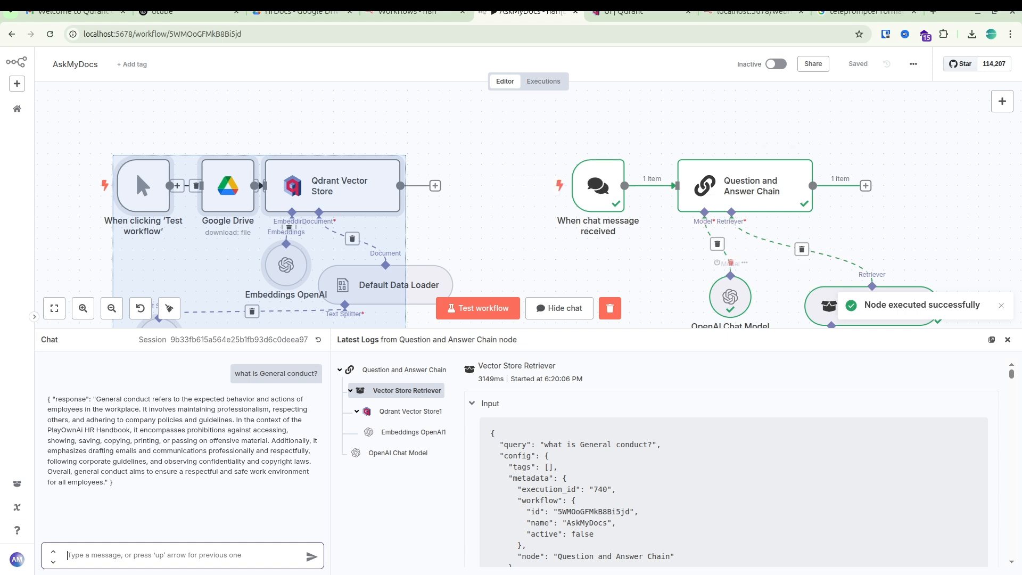
# Switch to the Qdrant dashboard and delete the hrbook collection.
pyautogui.click(753, 12)
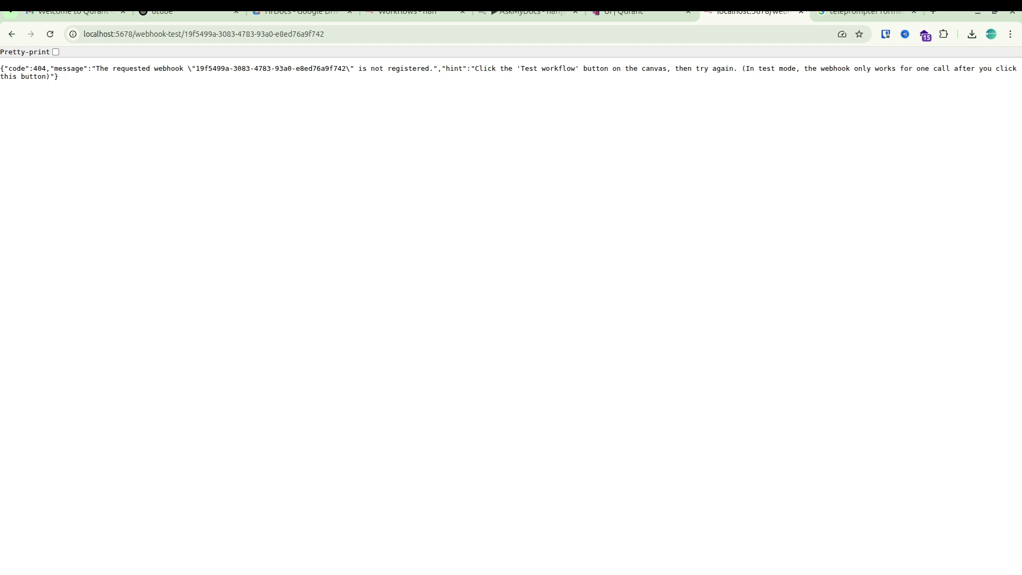
pyautogui.click(639, 13)
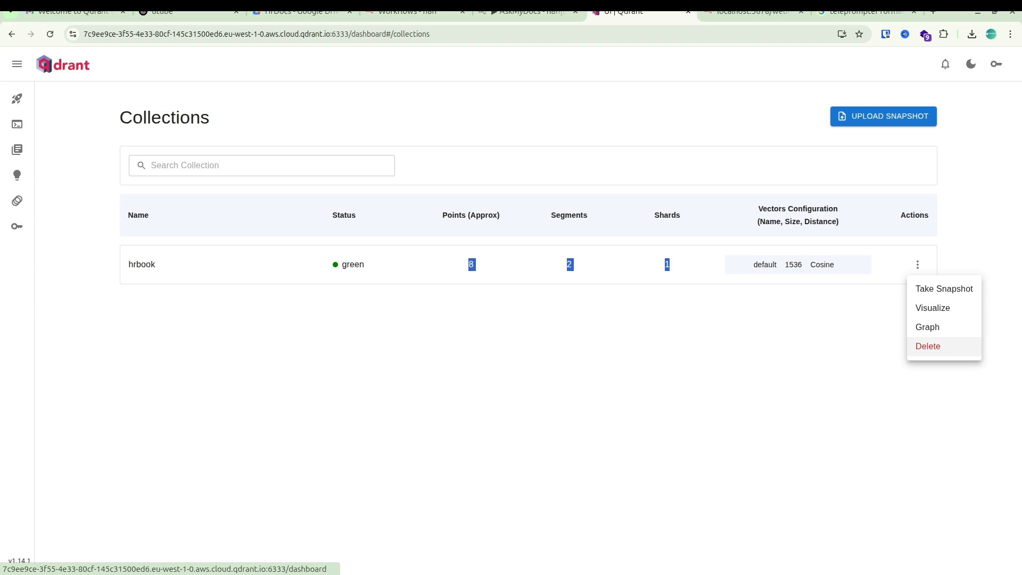
pyautogui.click(928, 345)
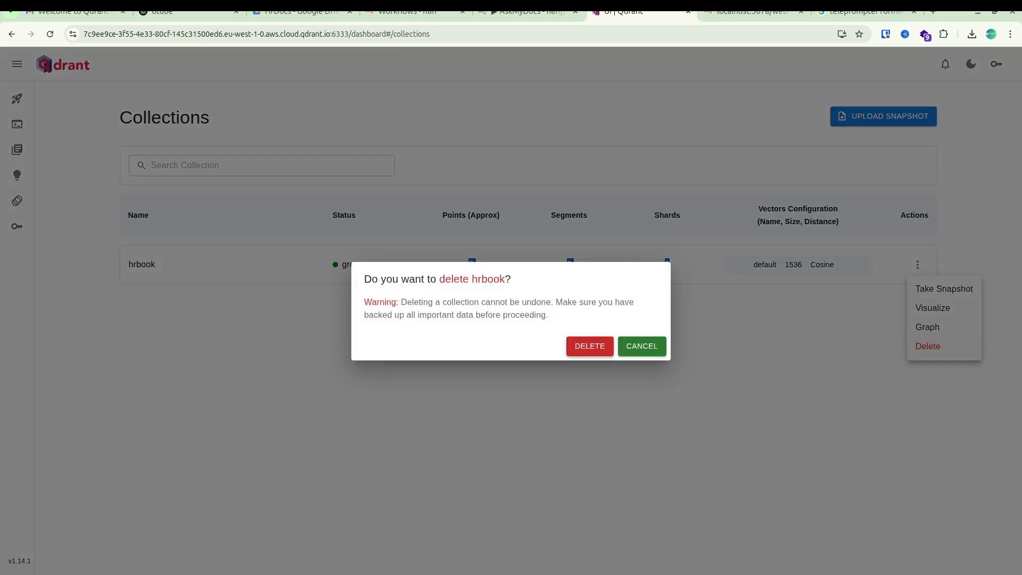
pyautogui.click(589, 347)
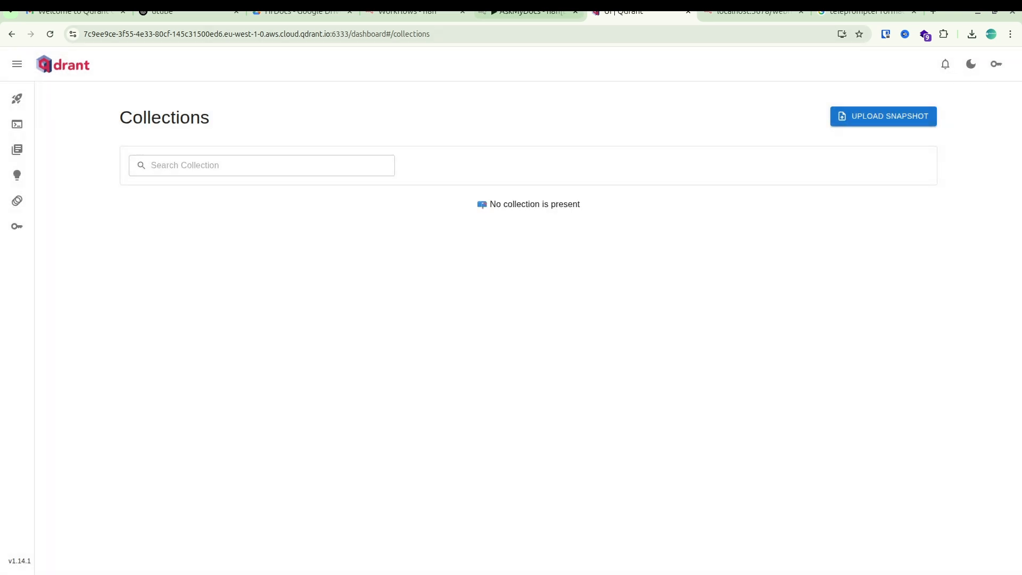
# Return to the n8n chat, resend the question "what is General conduct?" and highlight the new response.
pyautogui.click(527, 12)
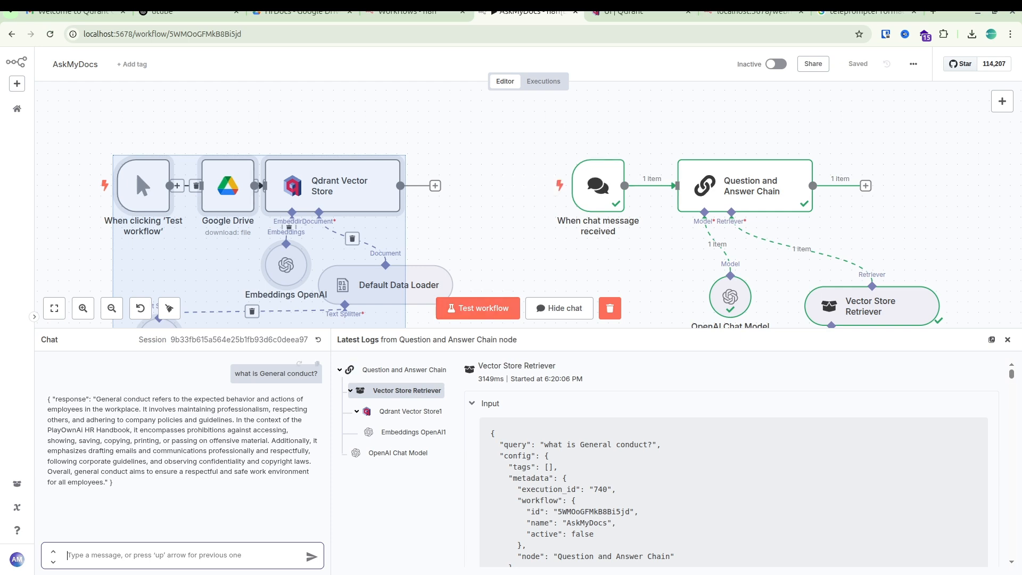
pyautogui.press('Up')
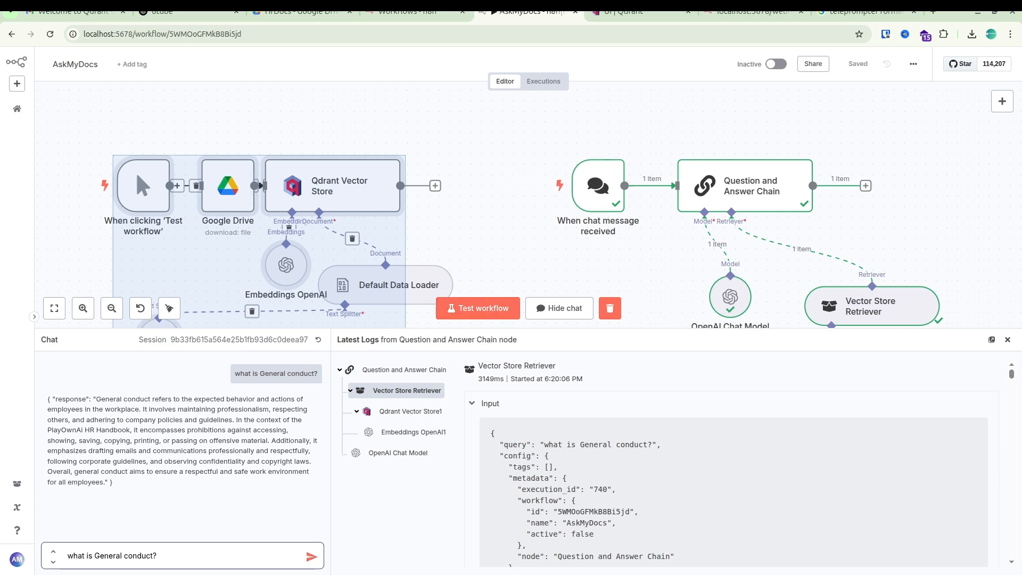
pyautogui.press('Return')
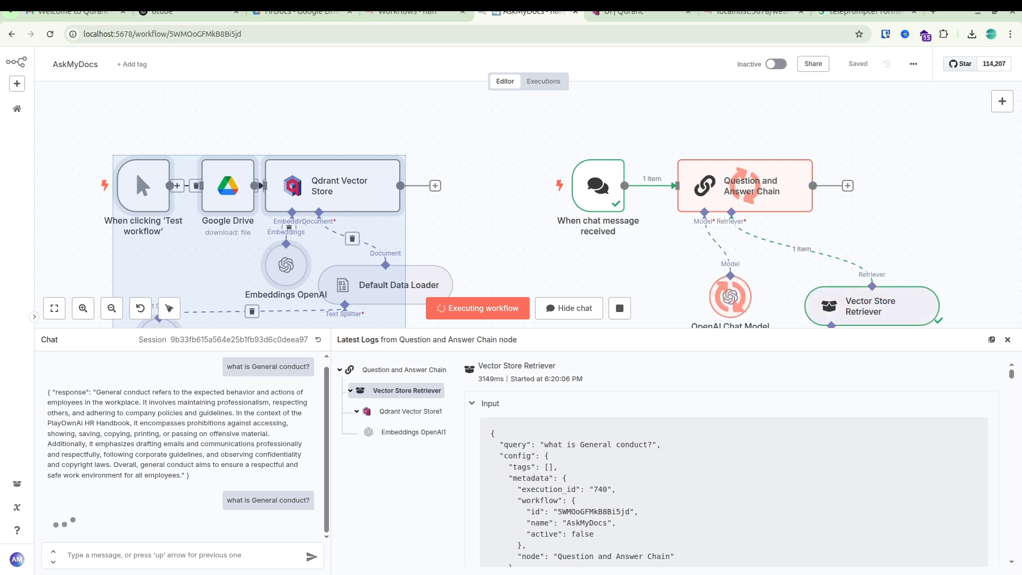
pyautogui.moveTo(47, 524); pyautogui.dragTo(145, 524)
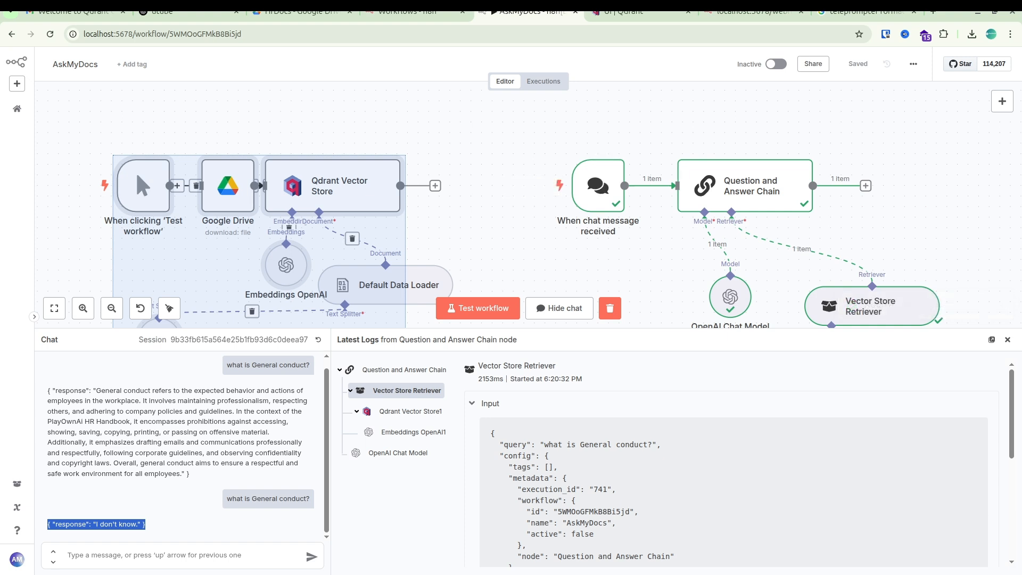
# Close the chat, select the document-loading branch's nodes and run the workflow to reload the handbook into Qdrant.
pyautogui.click(1008, 339)
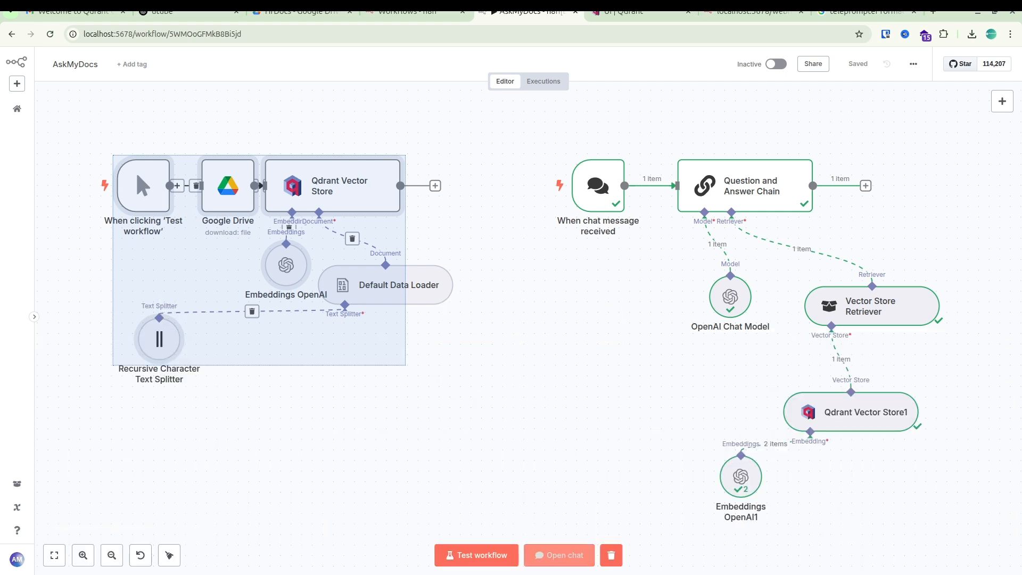
pyautogui.click(482, 406)
pyautogui.moveTo(481, 417); pyautogui.dragTo(63, 144)
pyautogui.click(477, 556)
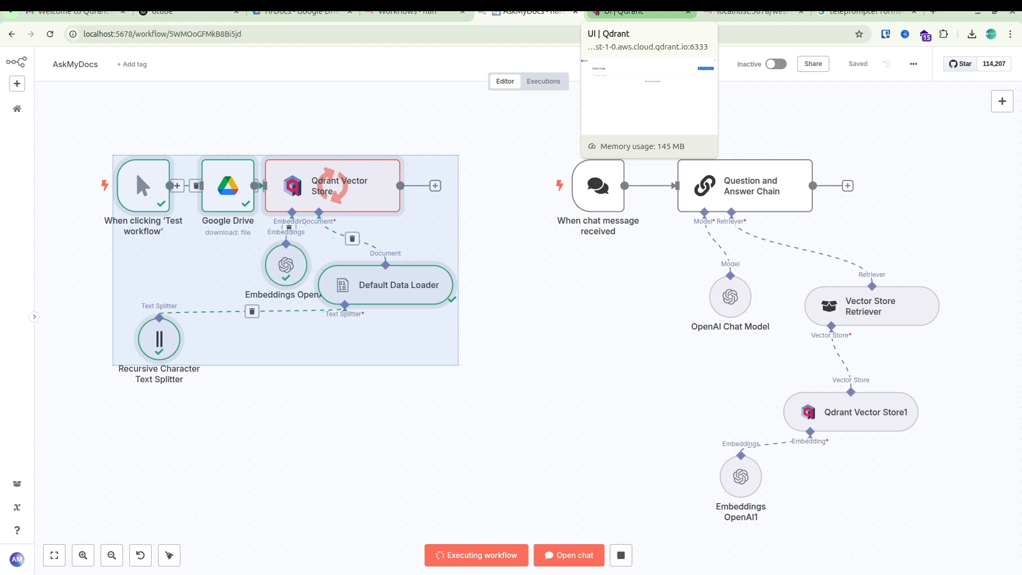
# Switch to the Qdrant dashboard and refresh the collections list to check for the hrbook collection.
pyautogui.click(628, 11)
pyautogui.rightClick(594, 275)
pyautogui.click(634, 319)
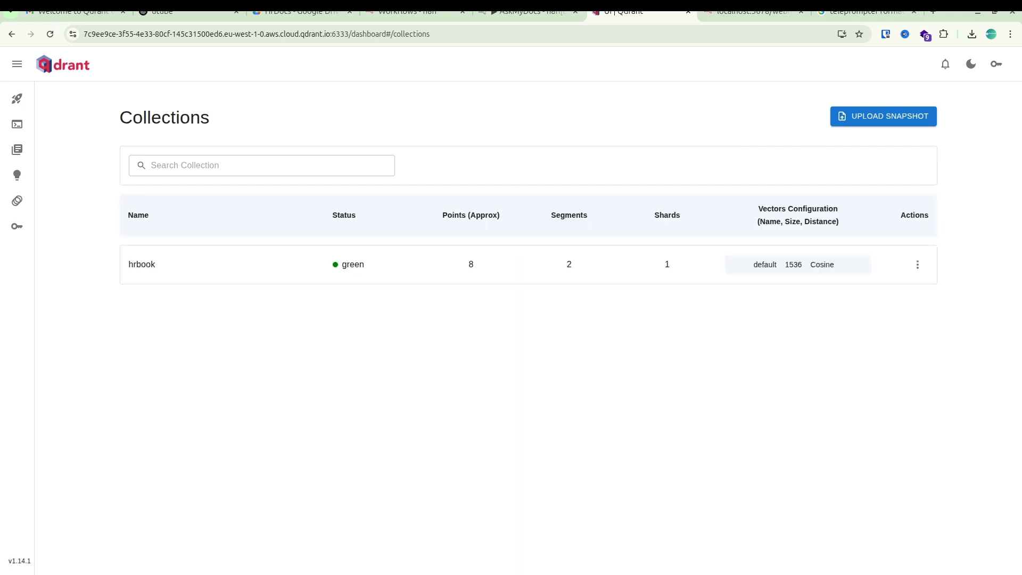
# Go back to n8n, reopen the AskMyDocs chat and repost the earlier question "what is General conduct?".
pyautogui.click(528, 11)
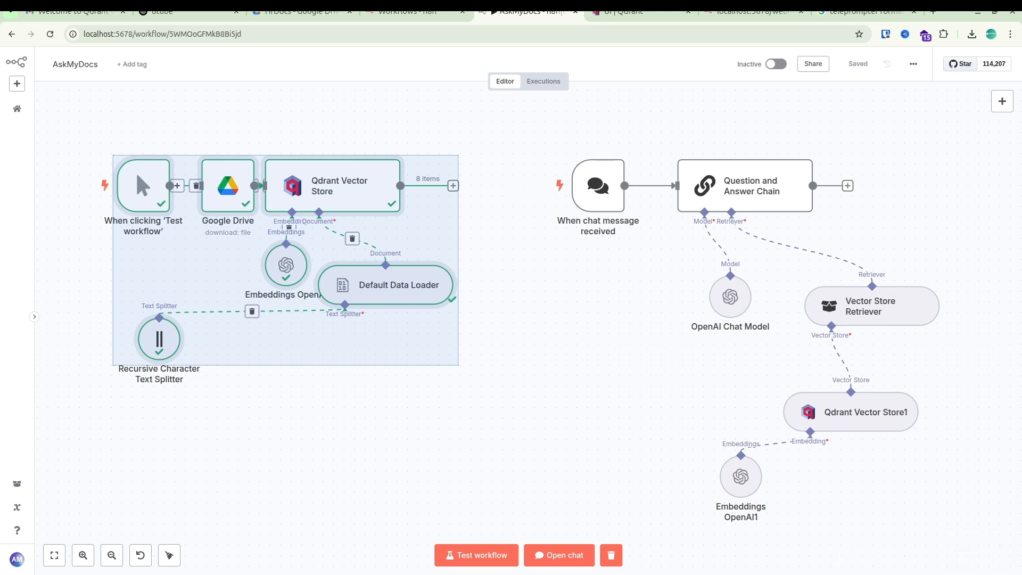
pyautogui.click(558, 555)
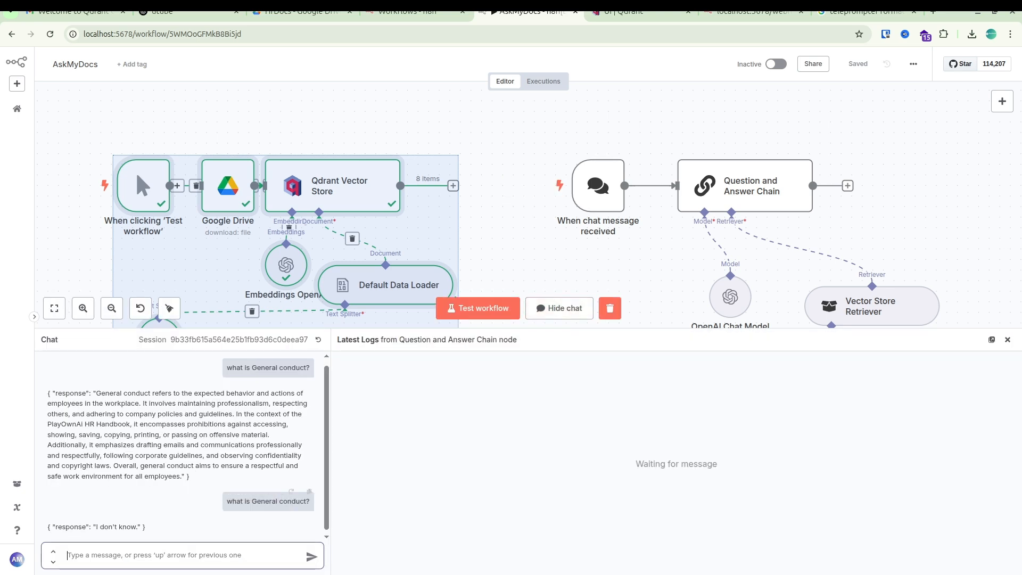
pyautogui.click(308, 491)
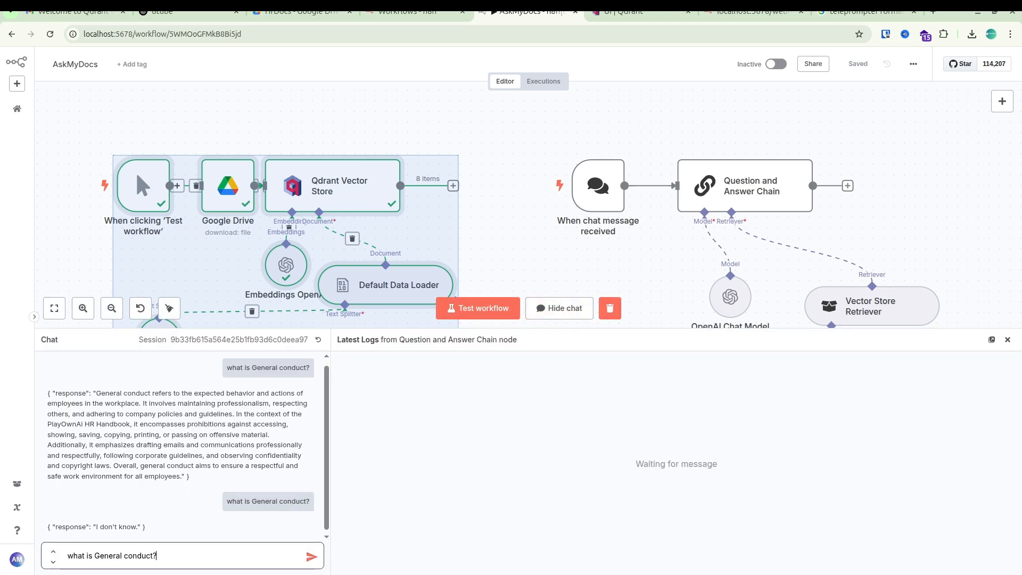
pyautogui.press('Return')
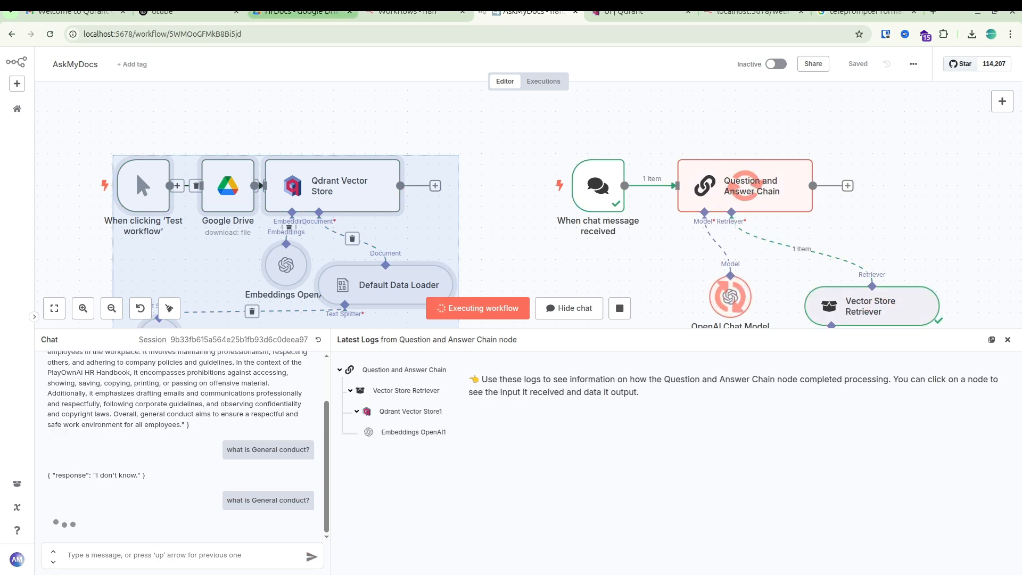
# Find section 10.4 in the hrPOAi.txt preview in Google Drive and highlight its "Dress Code" heading.
pyautogui.click(298, 10)
pyautogui.scroll(-15, 341, 319)
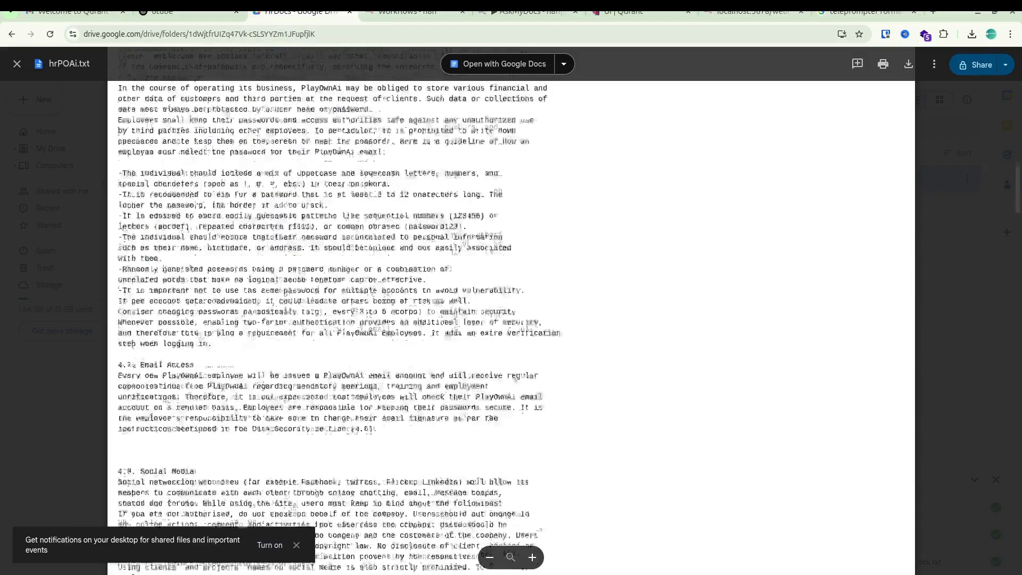
pyautogui.scroll(-6, 340, 320)
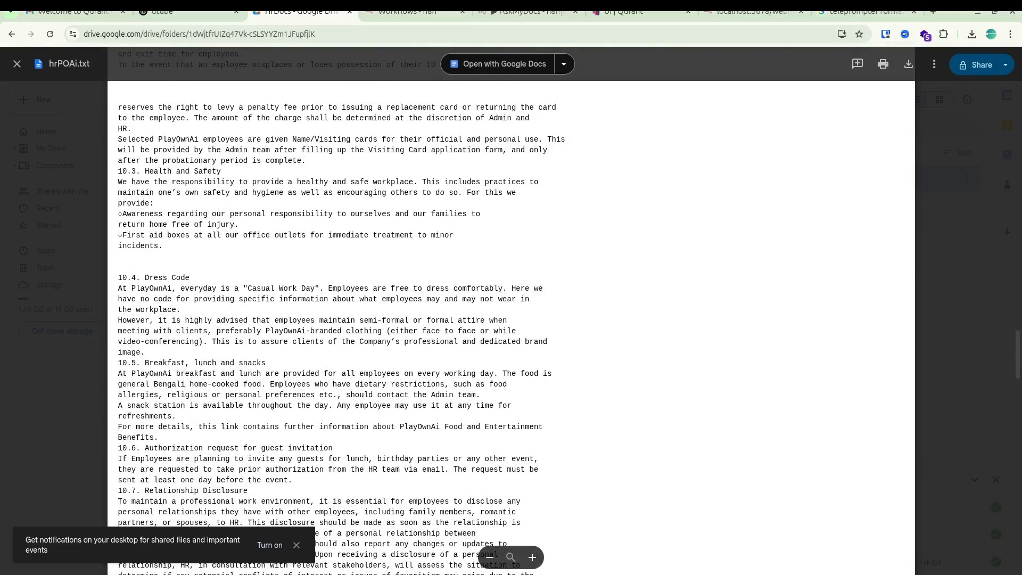
pyautogui.moveTo(145, 277); pyautogui.dragTo(190, 277)
# Ask the AskMyDocs chat in n8n "what is Dress Code?" and highlight the response.
pyautogui.click(528, 12)
pyautogui.click(171, 555)
pyautogui.write('wha')
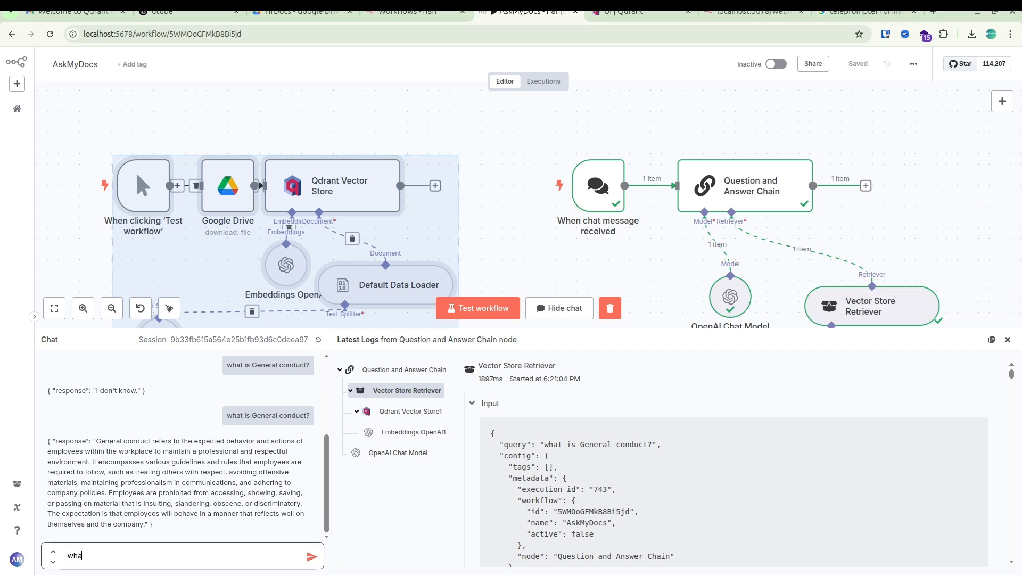
pyautogui.write('t is Dress Code?')
pyautogui.press('Return')
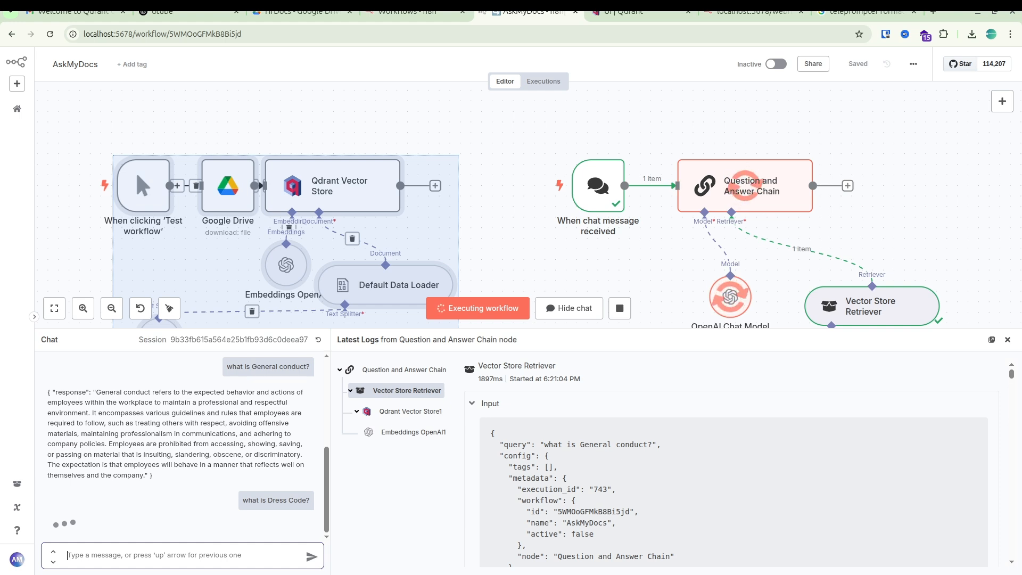
pyautogui.moveTo(105, 462); pyautogui.dragTo(77, 525)
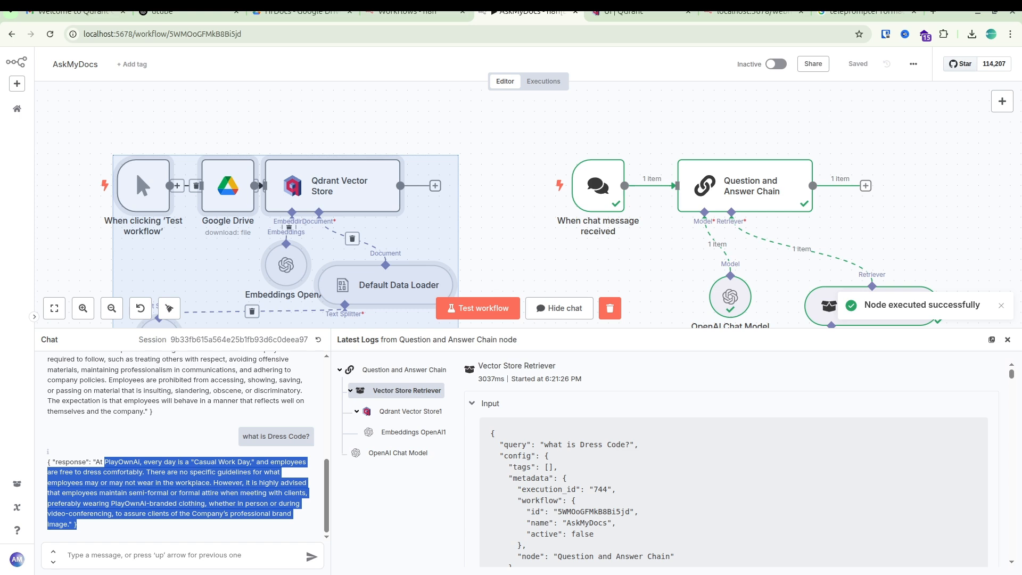